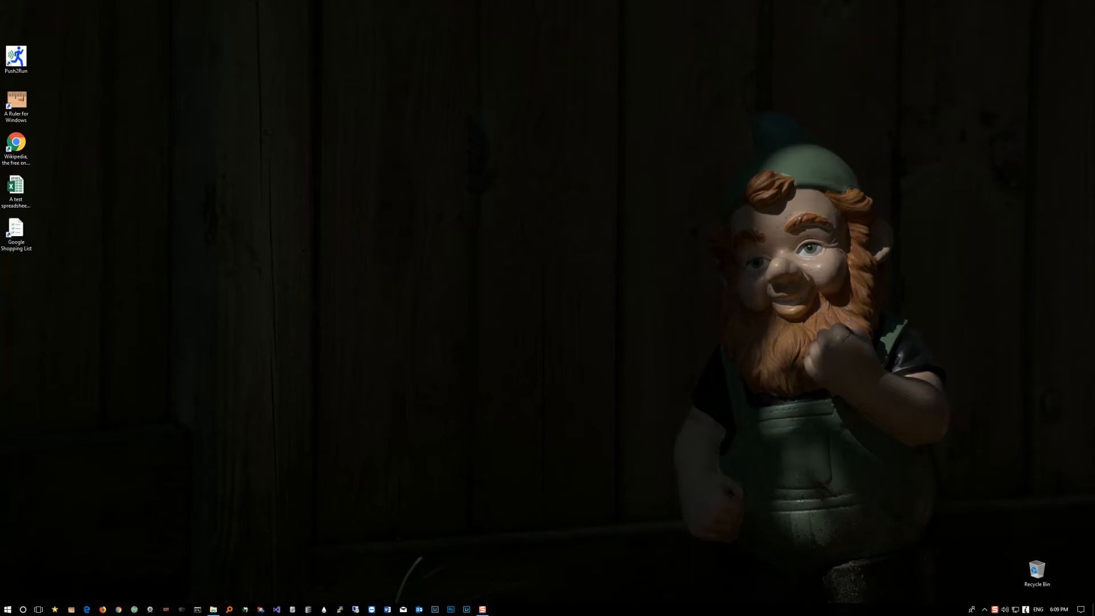
# Step: Launch Push2Run and review the Calculator entry's settings, accepting them and closing the Calculator app opened by the command
pyautogui.doubleClick(16, 57)
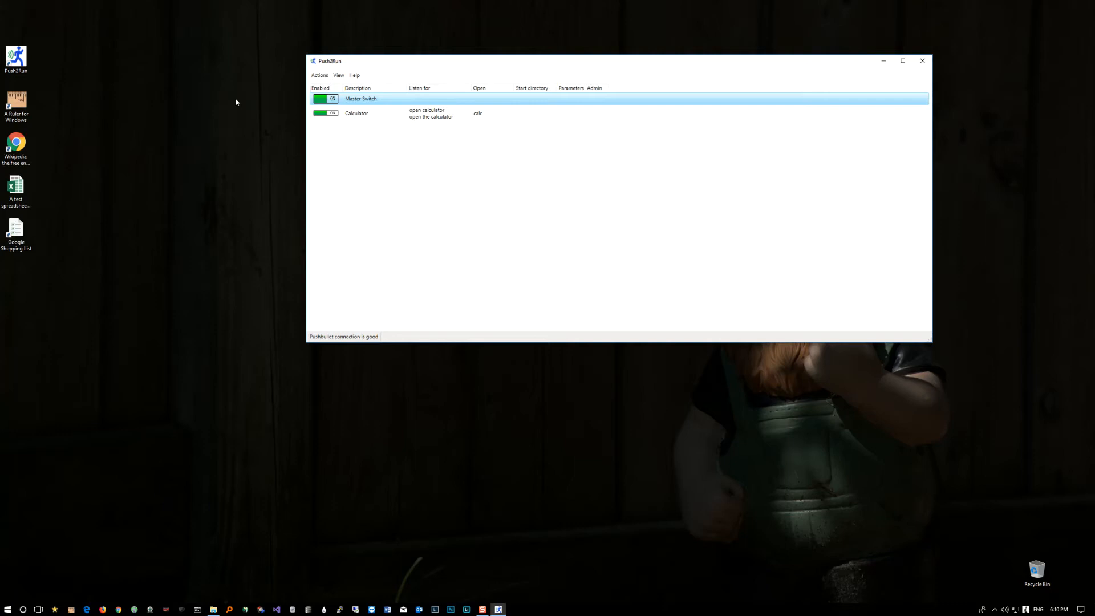
pyautogui.doubleClick(489, 112)
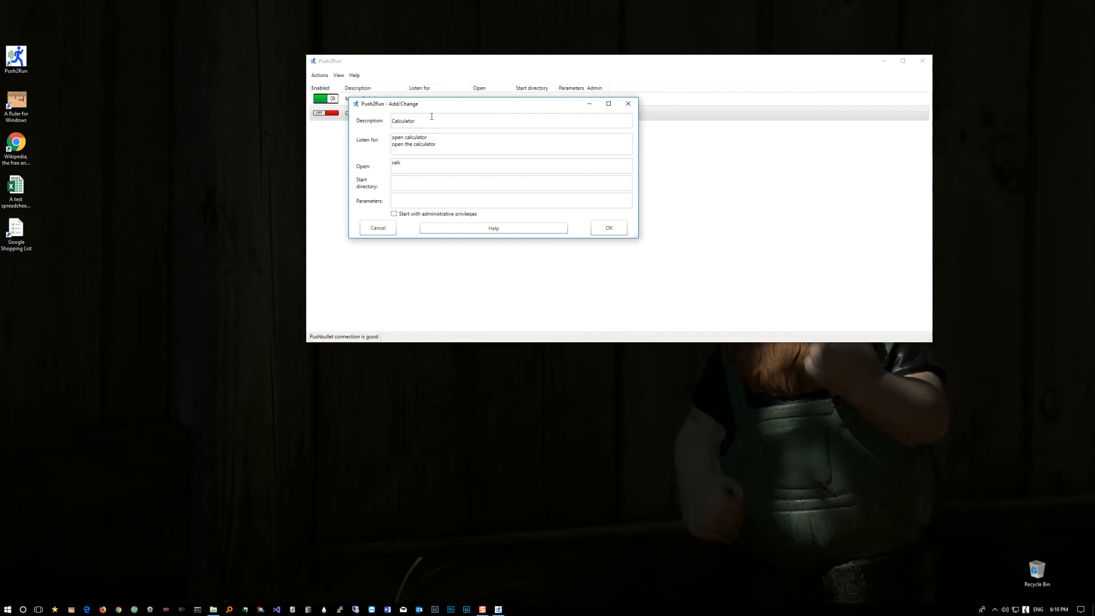
pyautogui.moveTo(447, 108); pyautogui.dragTo(502, 167)
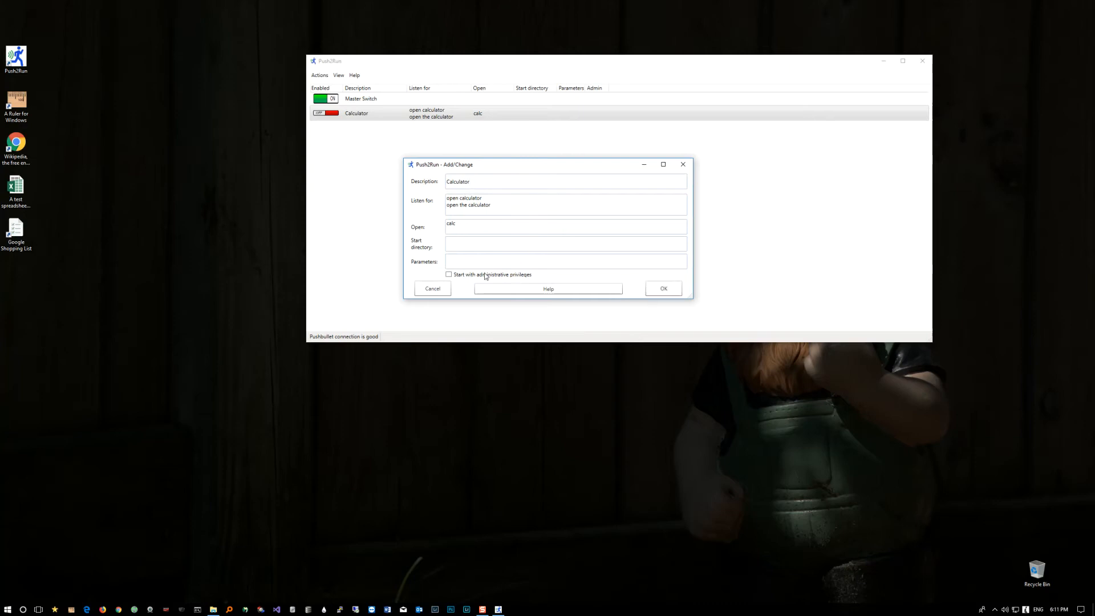
pyautogui.click(664, 288)
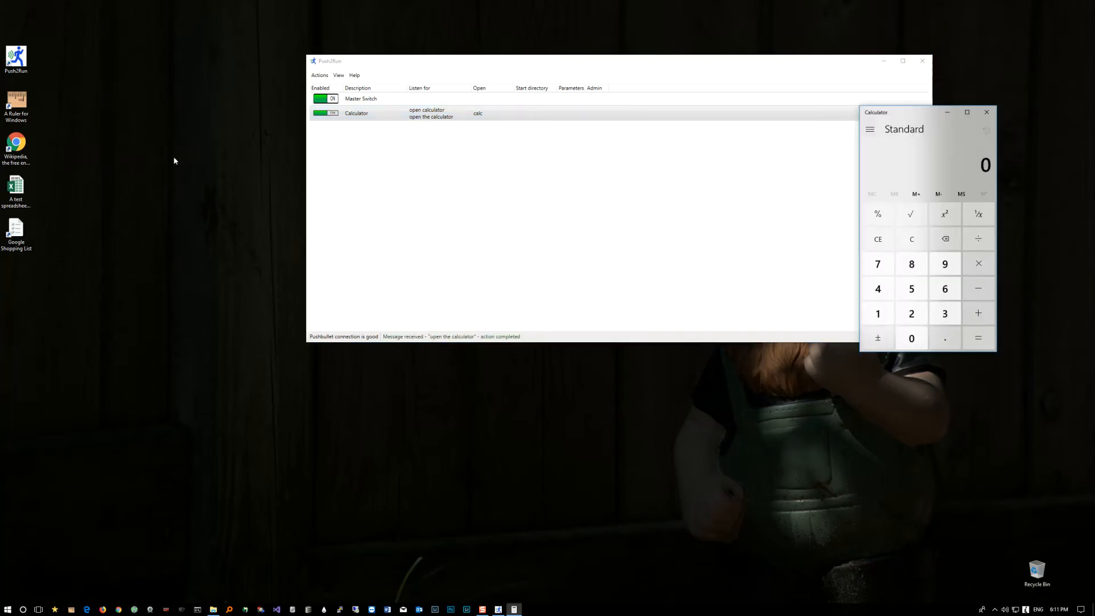
pyautogui.click(987, 113)
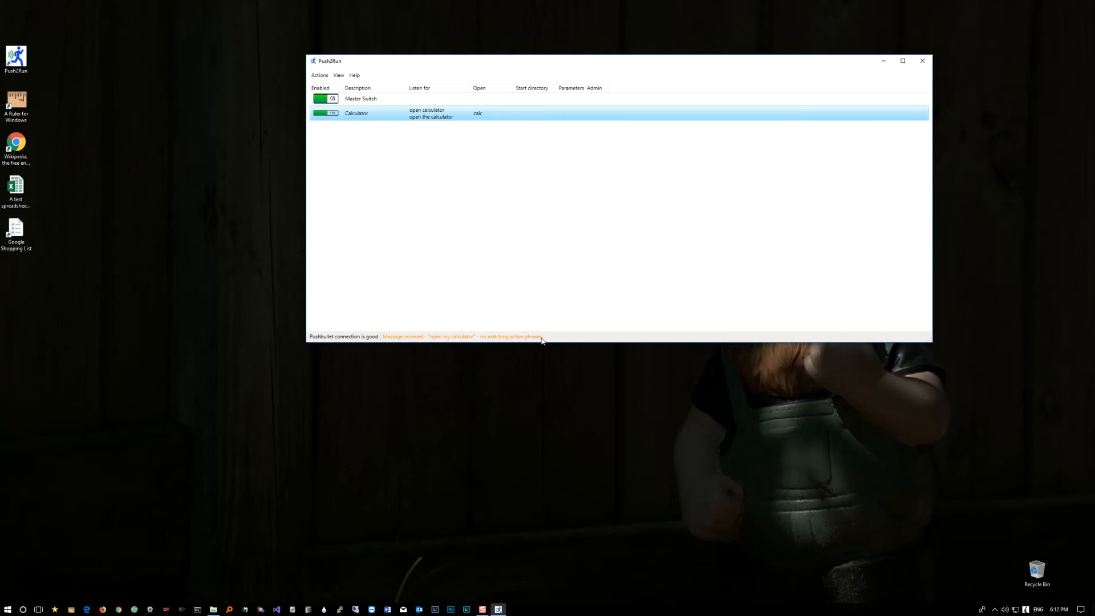
# Step: Add the phrase "open my calculator" from the session log to the Calculator entry and close the Calculator app
pyautogui.moveTo(463, 64); pyautogui.dragTo(554, 56)
pyautogui.click(431, 69)
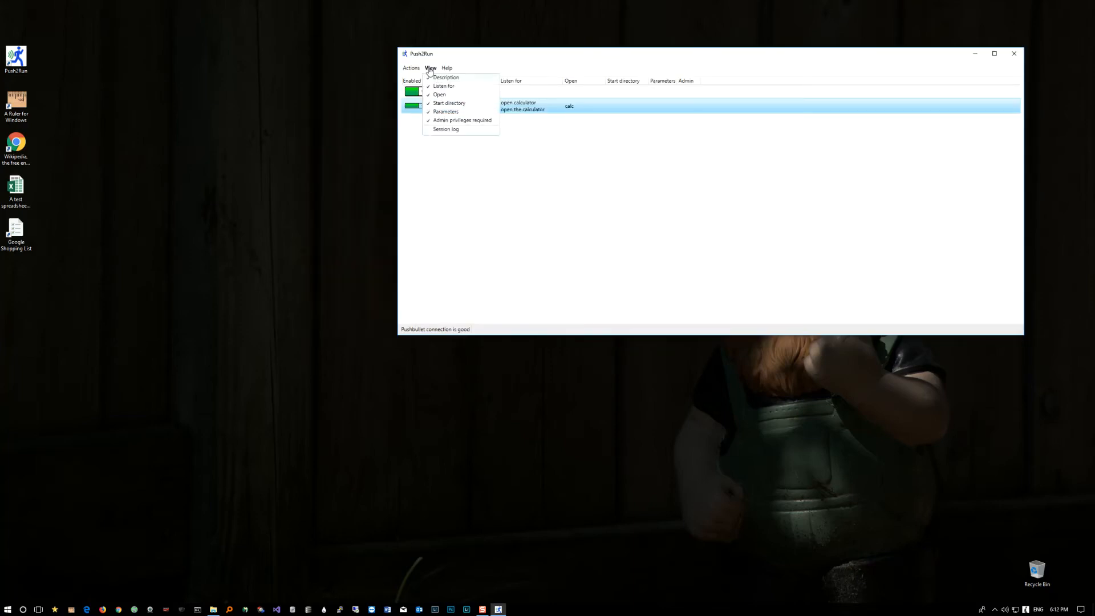
pyautogui.click(447, 129)
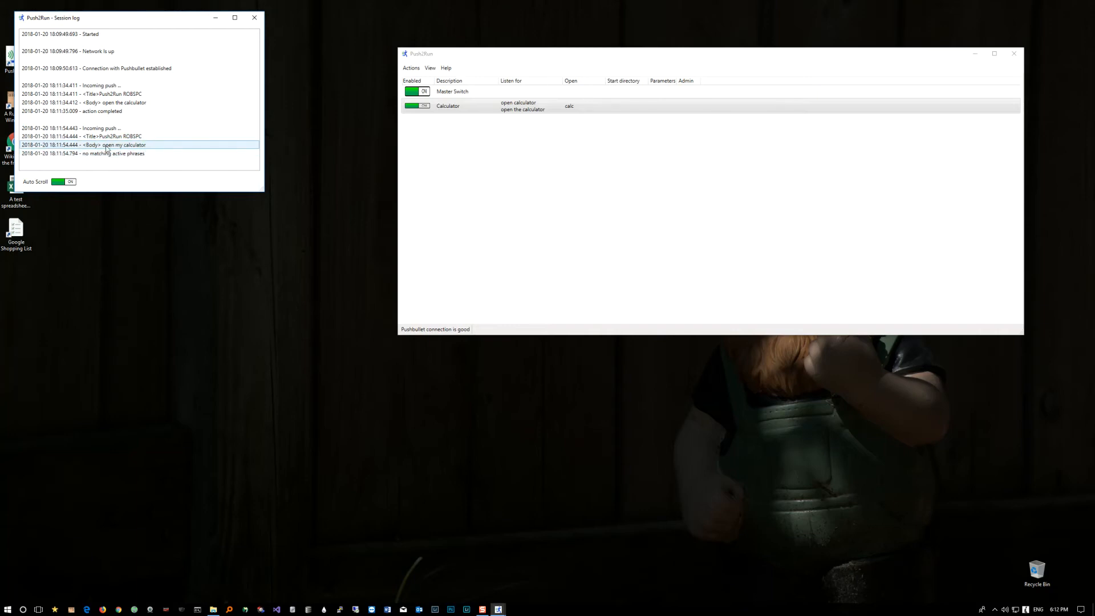
pyautogui.moveTo(106, 148); pyautogui.dragTo(514, 106)
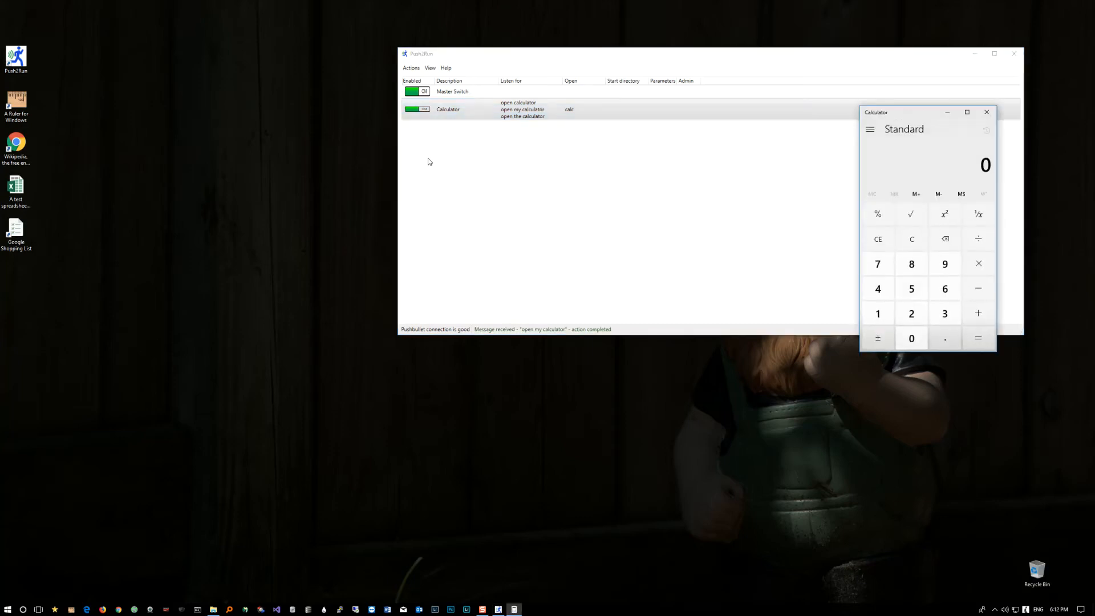
pyautogui.click(987, 112)
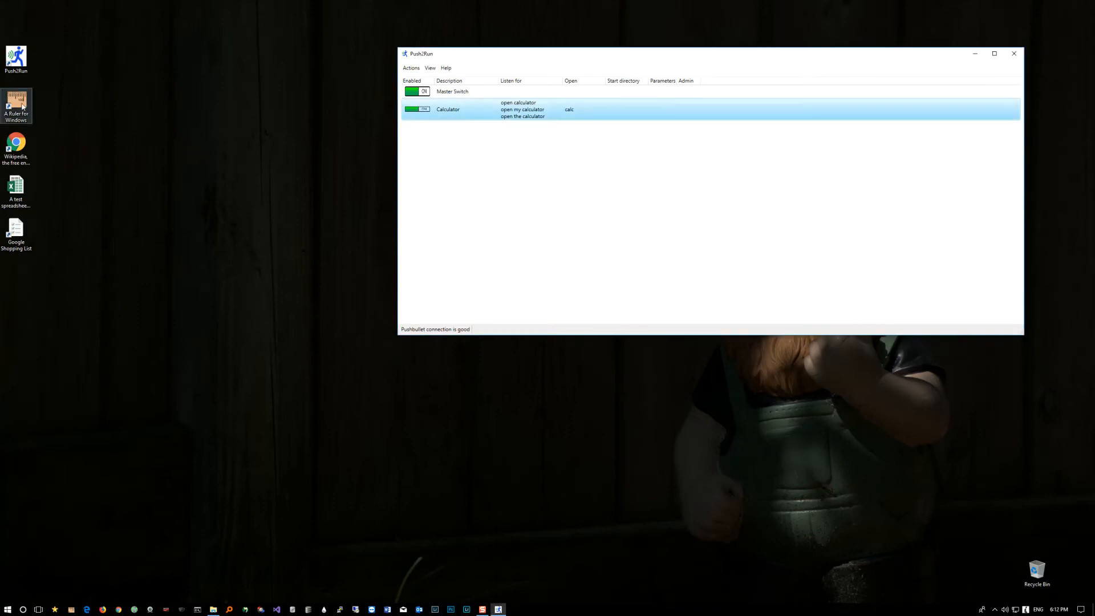
# Step: Add an enabled entry for A Ruler for Windows from its desktop shortcut and close the on-screen ruler
pyautogui.moveTo(23, 106); pyautogui.dragTo(486, 149)
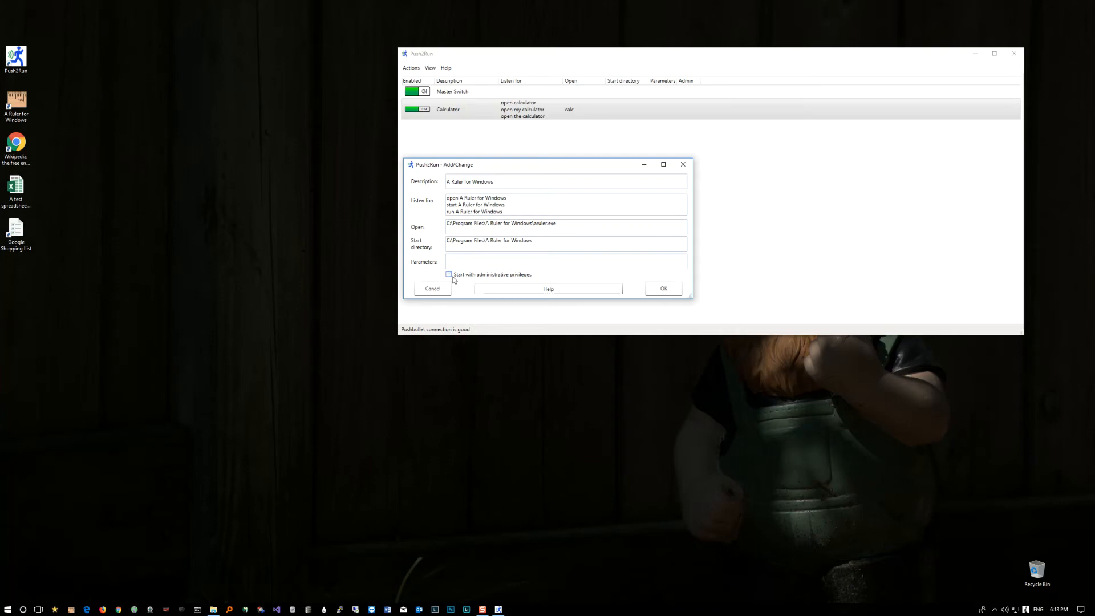
pyautogui.click(671, 288)
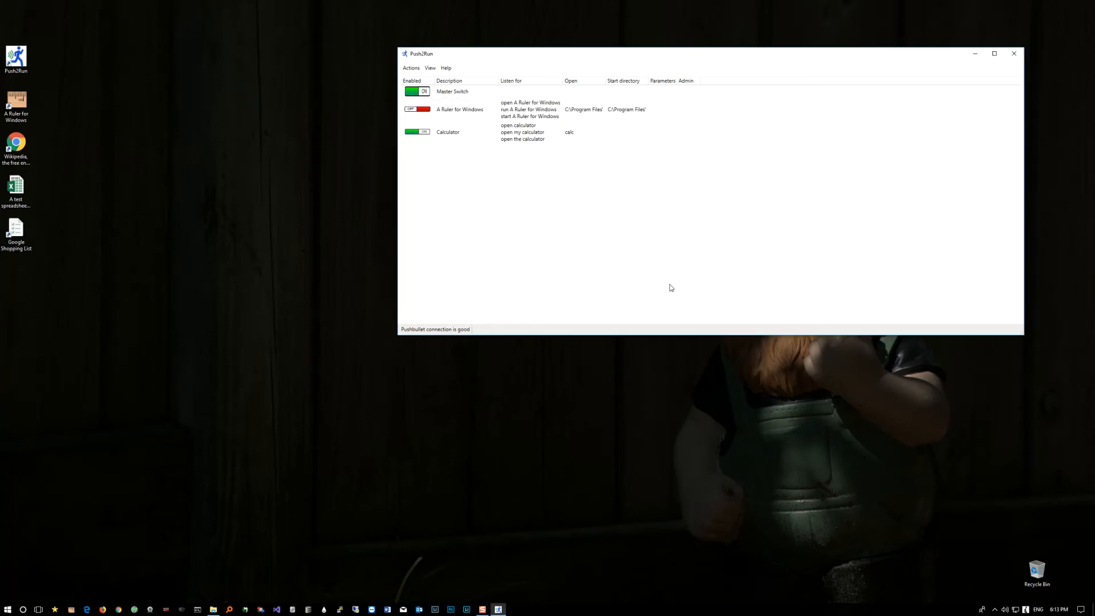
pyautogui.click(428, 110)
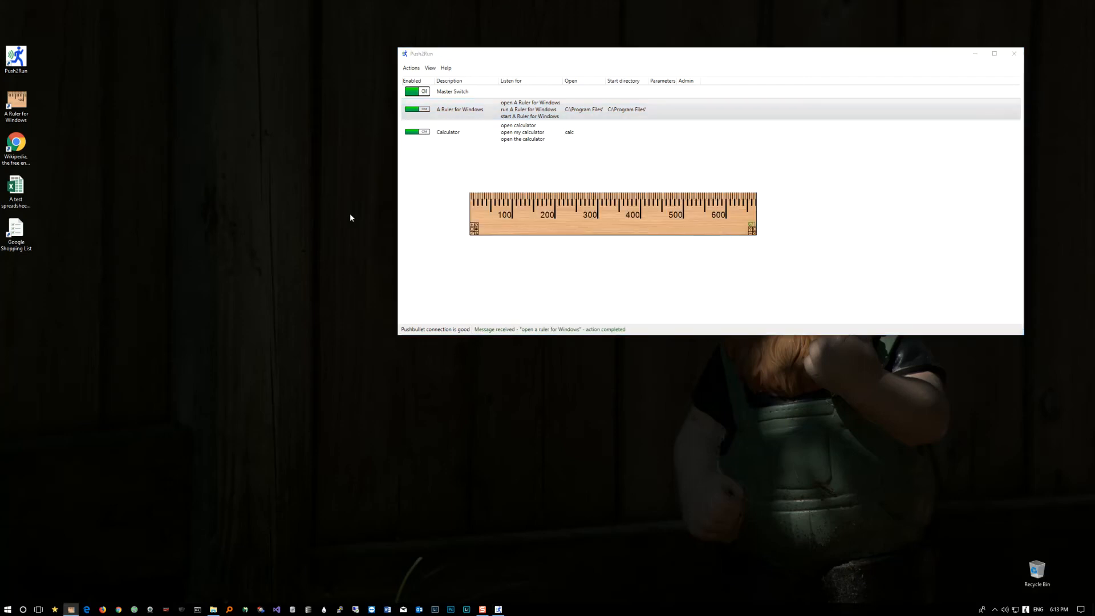
pyautogui.click(752, 230)
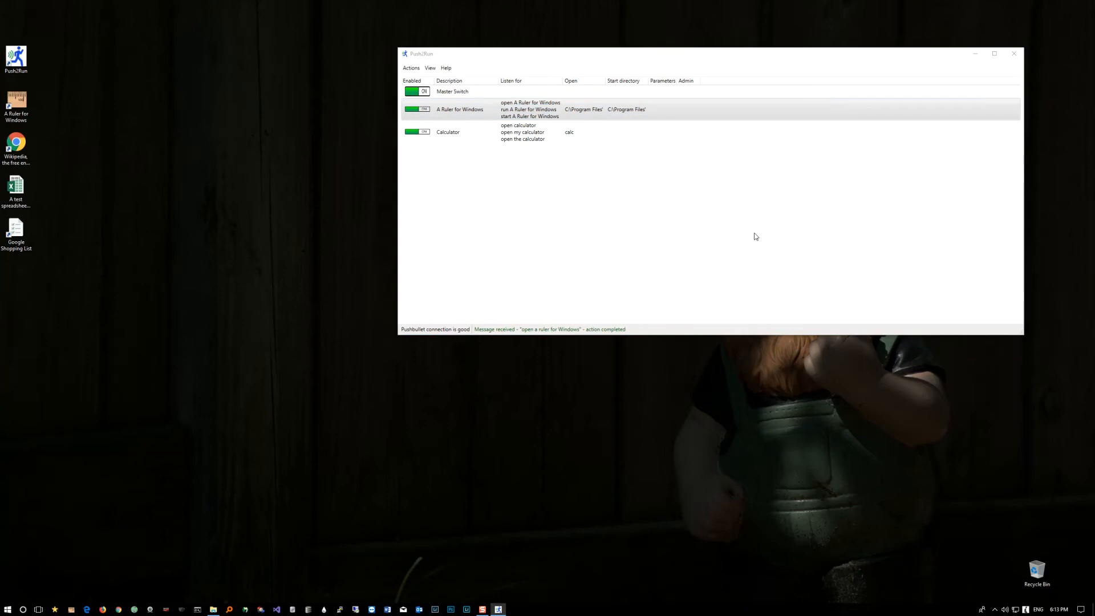
# Step: Create an entry from the Wikipedia desktop shortcut and shorten its description to "wikipedia"
pyautogui.moveTo(16, 143); pyautogui.dragTo(485, 171)
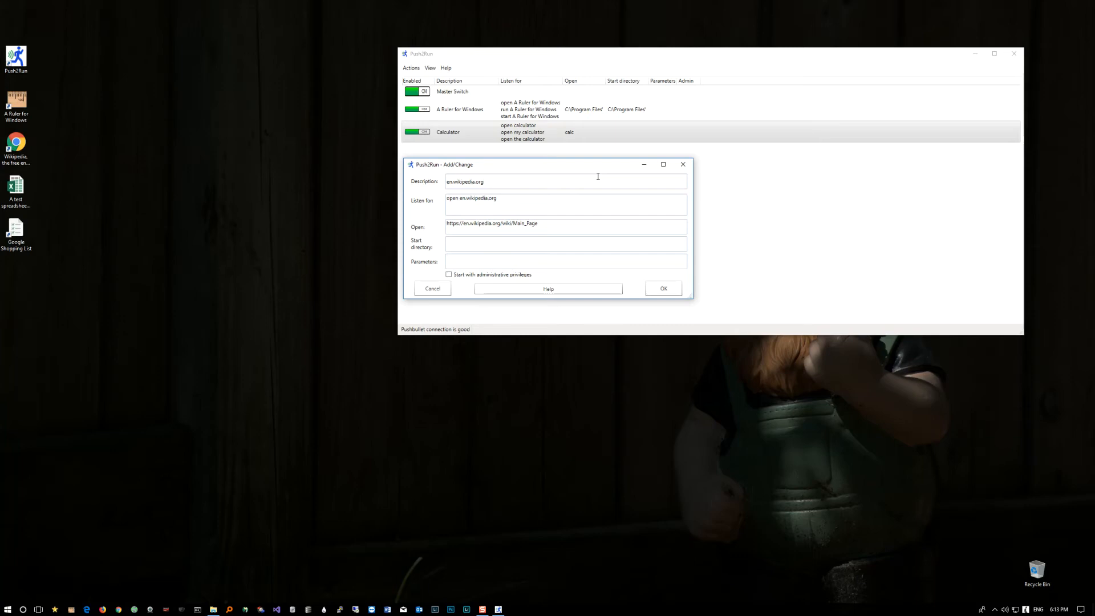
pyautogui.press('BackSpace')
pyautogui.press('BackSpace')
pyautogui.press('Home')
pyautogui.press('Delete')
pyautogui.press('Delete')
pyautogui.press('Delete')
# Step: Save the new entry with the listen-for phrase "open wikipedia" and close the Wikipedia browser window
pyautogui.click(460, 199)
pyautogui.press('Delete')
pyautogui.press('Delete')
pyautogui.press('Delete')
pyautogui.press('BackSpace')
pyautogui.press('BackSpace')
pyautogui.press('BackSpace')
pyautogui.press('BackSpace')
pyautogui.click(672, 292)
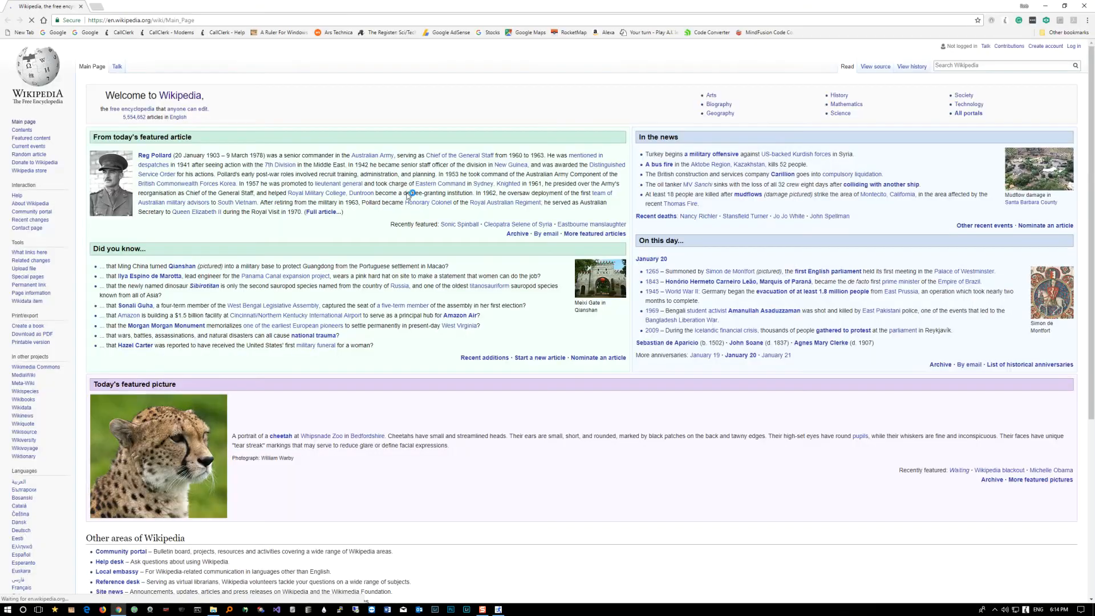
pyautogui.click(1064, 6)
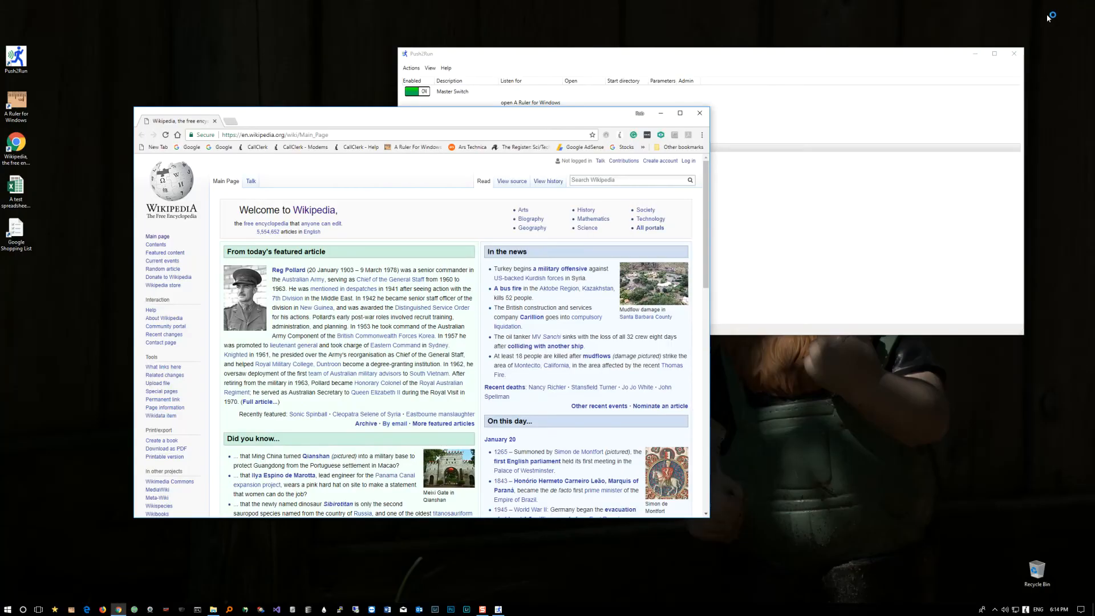
pyautogui.click(701, 114)
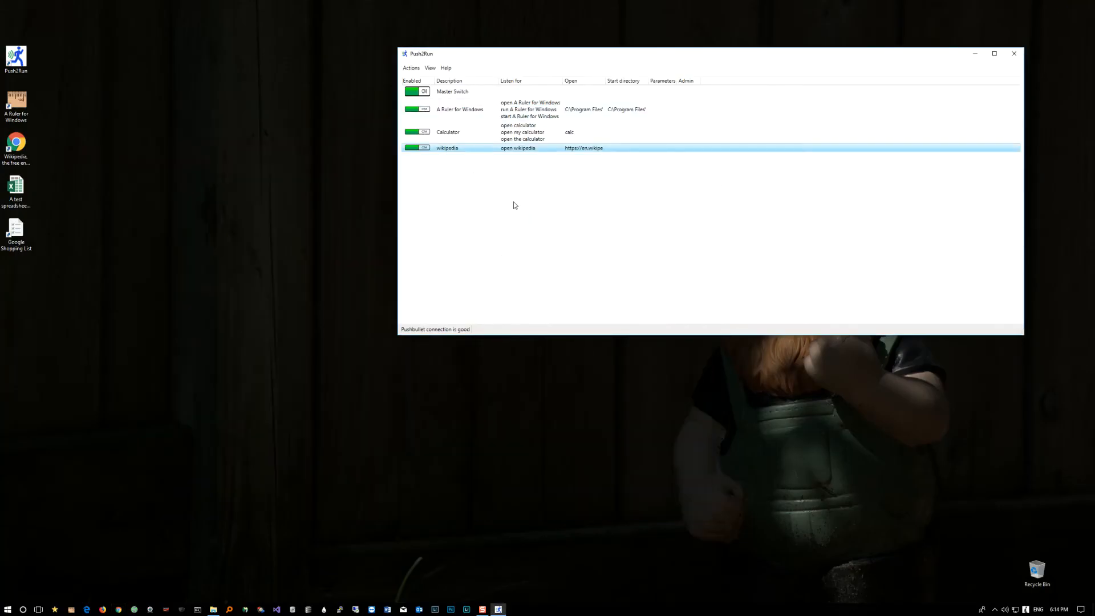
# Step: Test the wikipedia entry by running it manually twice, closing the browser window after each run
pyautogui.rightClick(529, 149)
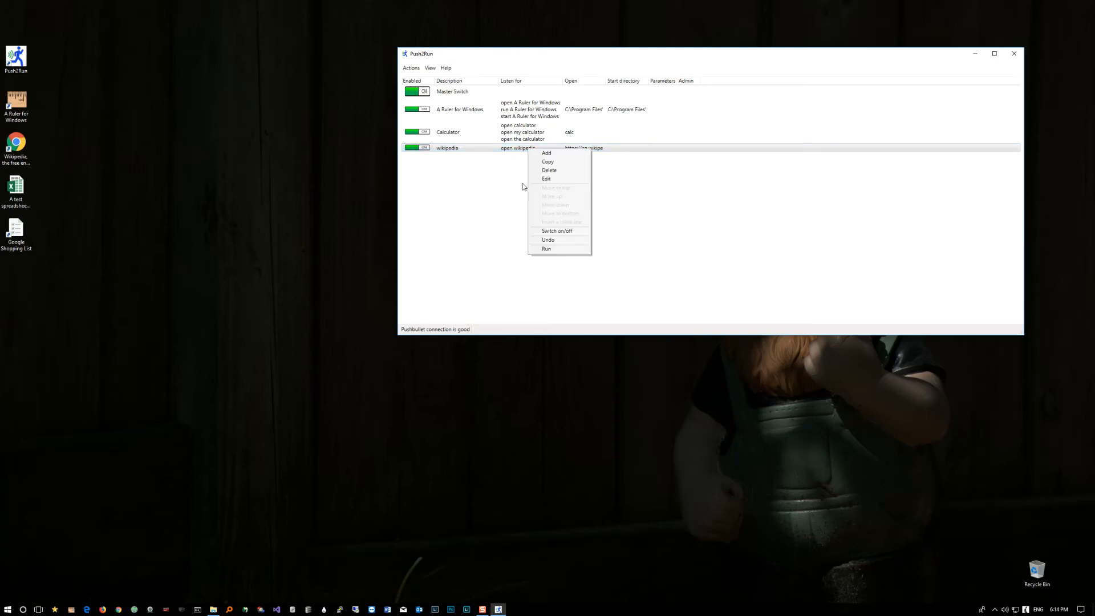
pyautogui.click(542, 249)
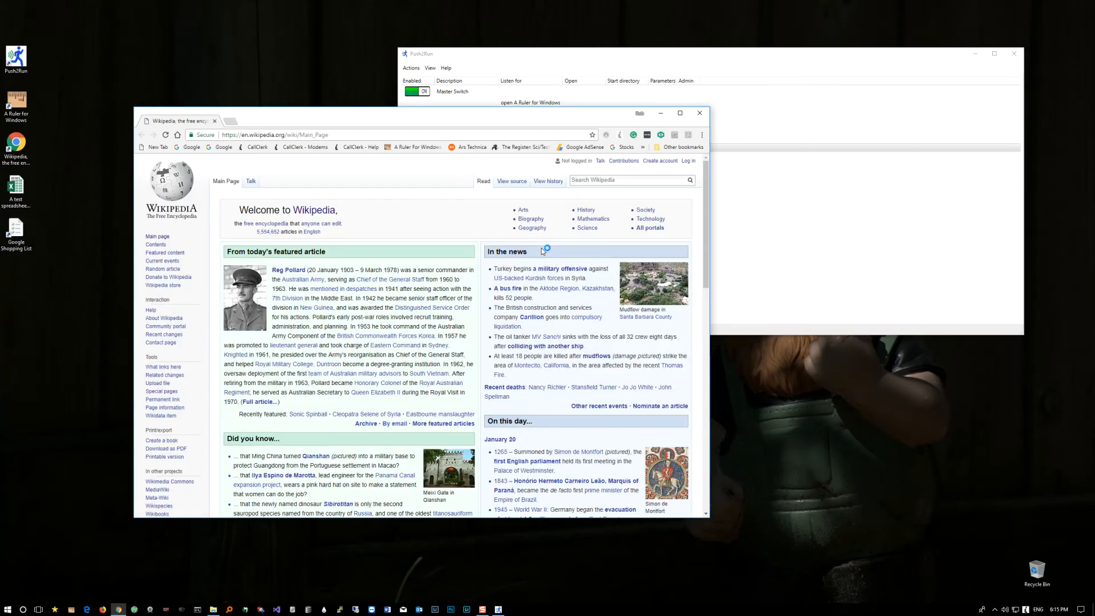
pyautogui.click(700, 113)
pyautogui.click(412, 68)
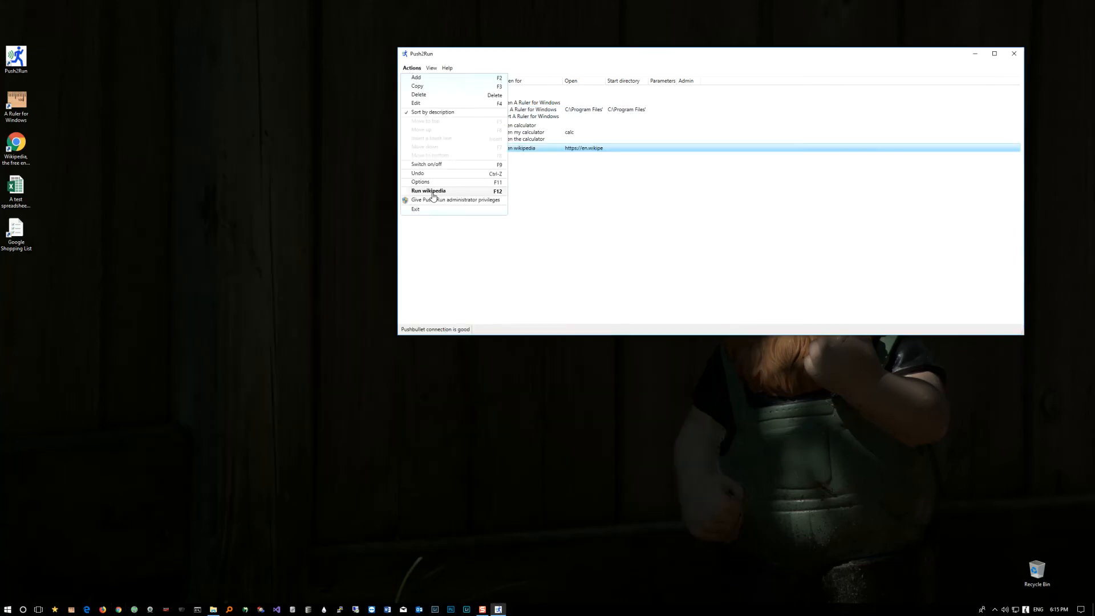
pyautogui.click(477, 191)
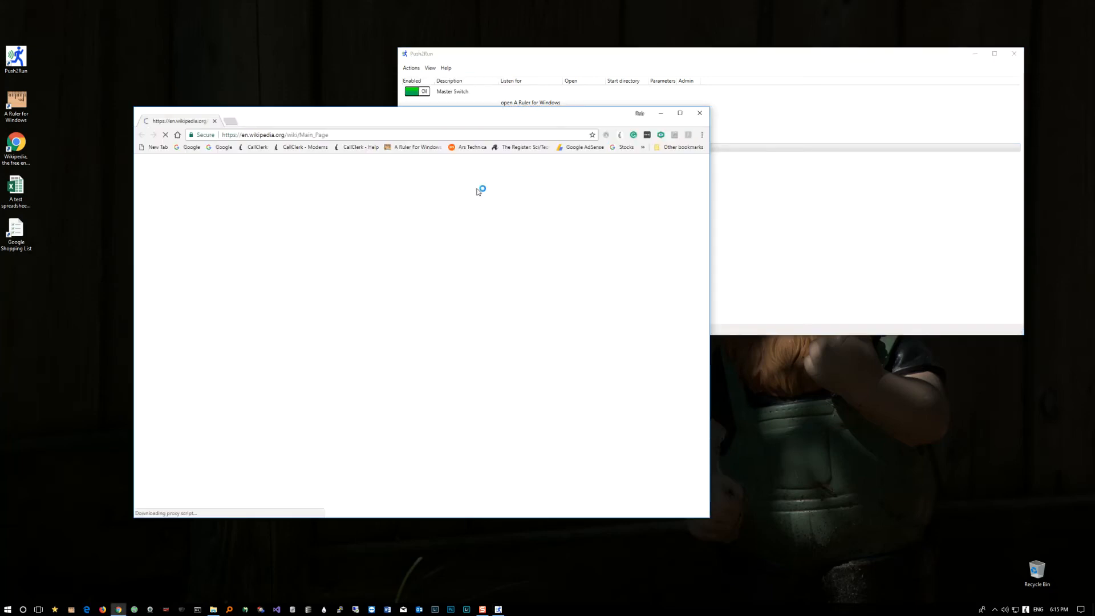
pyautogui.click(706, 113)
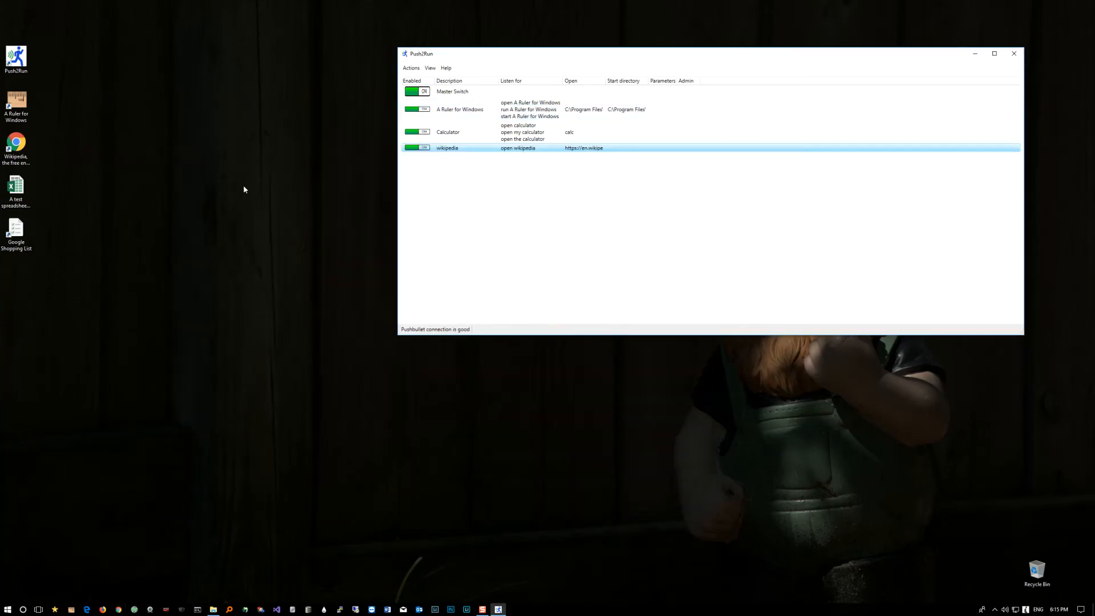
# Step: Shift the test spreadsheet's icon slightly on the desktop, and open the file in Excel to check it before closing it
pyautogui.click(22, 197)
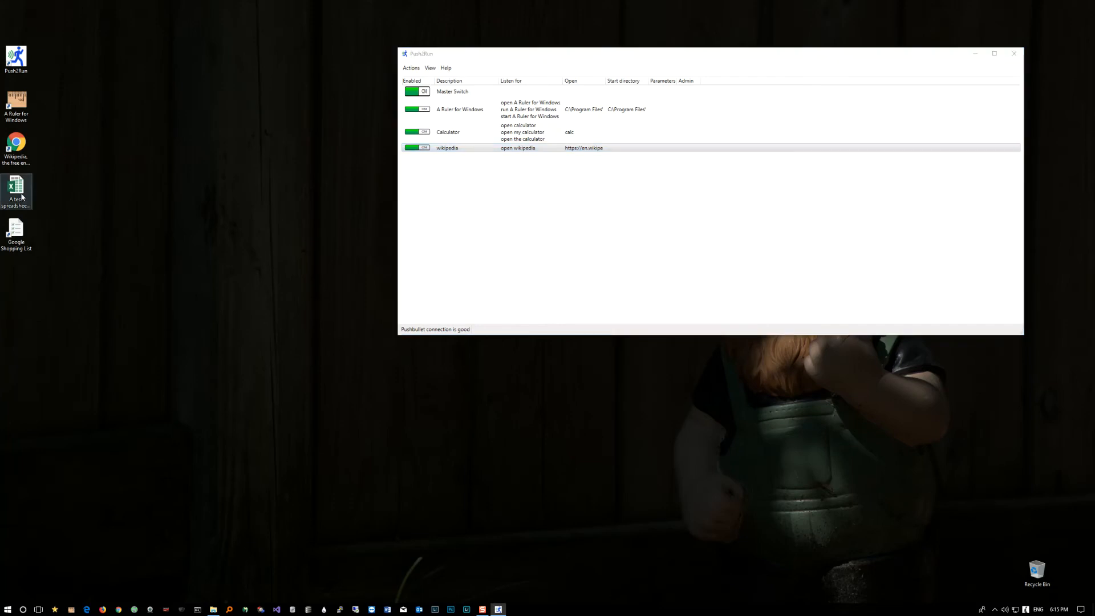
pyautogui.moveTo(22, 197); pyautogui.dragTo(176, 206)
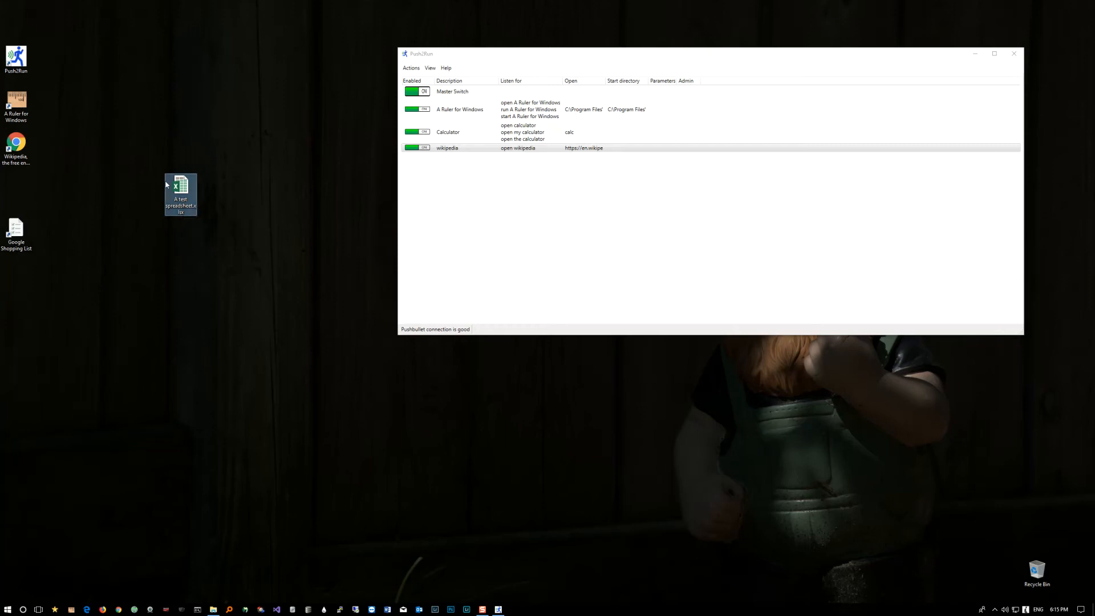
pyautogui.moveTo(179, 189); pyautogui.dragTo(43, 184)
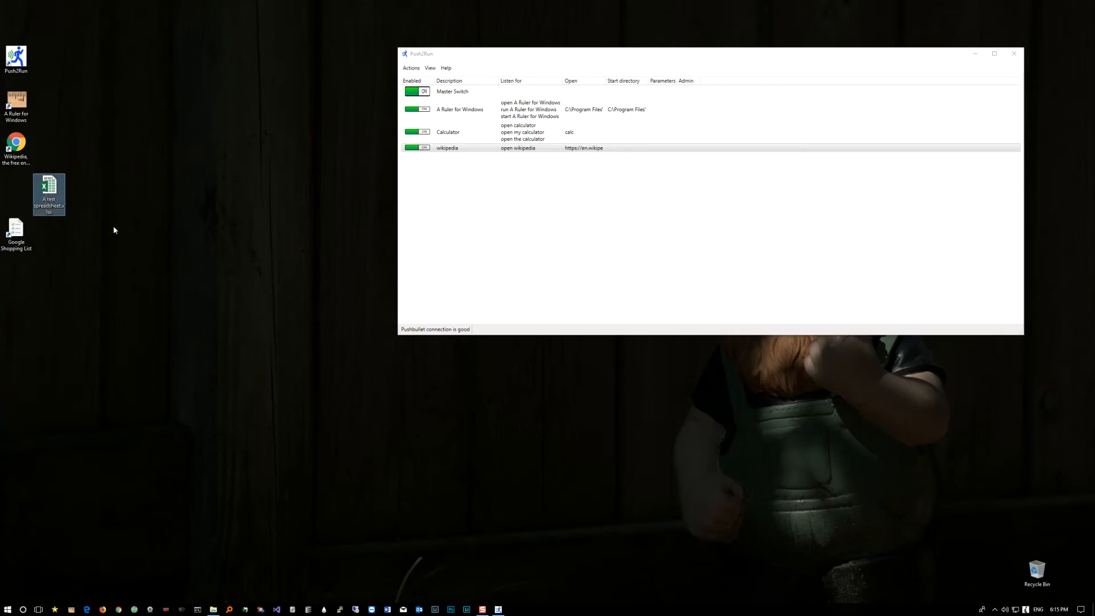
pyautogui.doubleClick(42, 190)
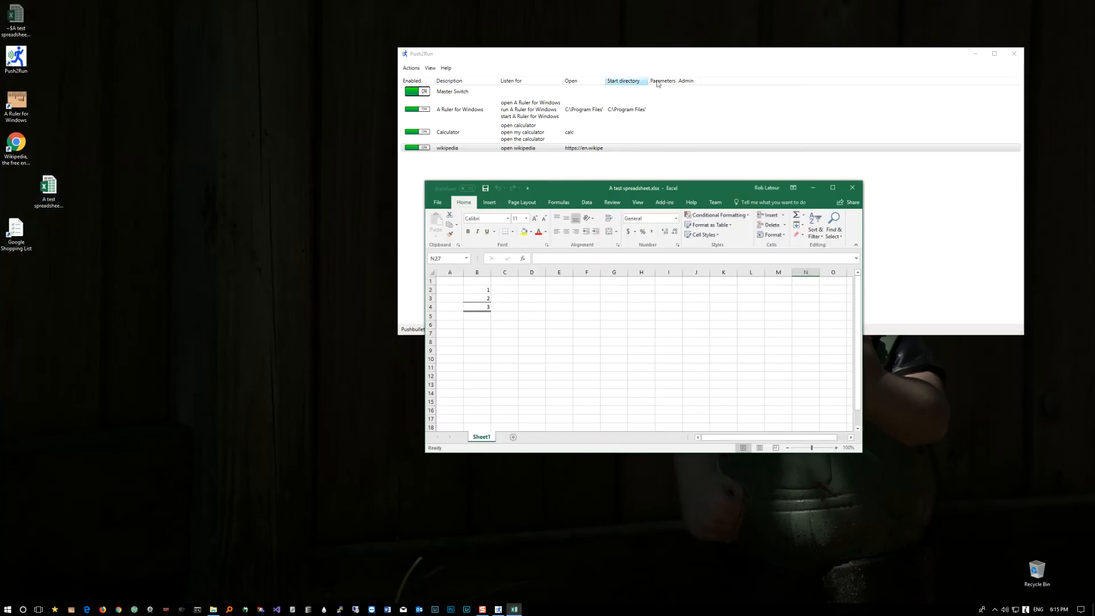
pyautogui.click(846, 187)
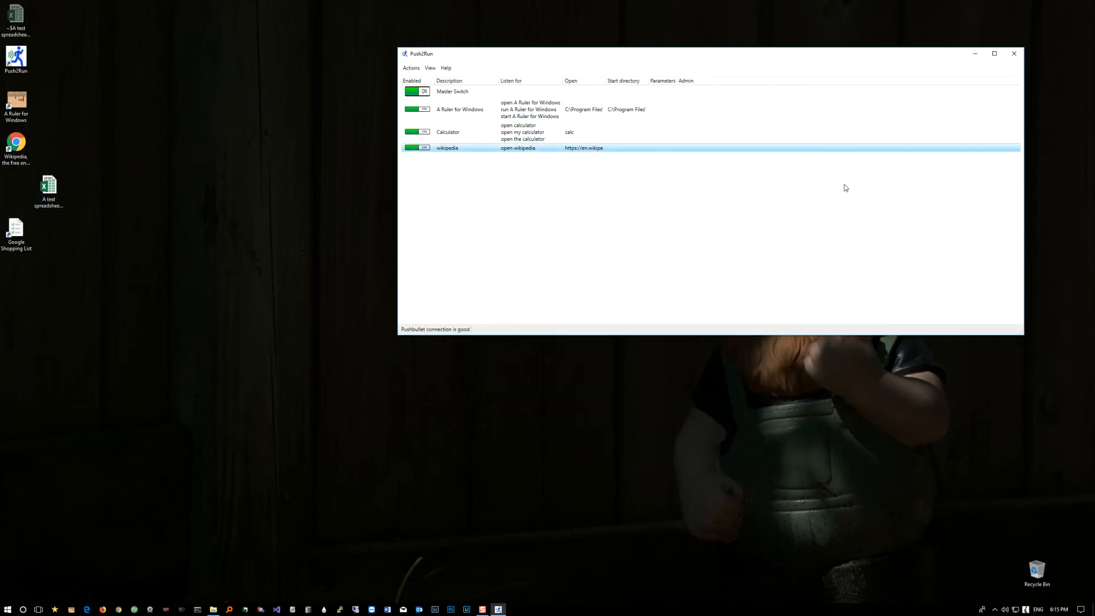
# Step: Add an enabled entry for "A test spreadsheet" from the desktop file and close the Excel window
pyautogui.moveTo(40, 182); pyautogui.dragTo(482, 176)
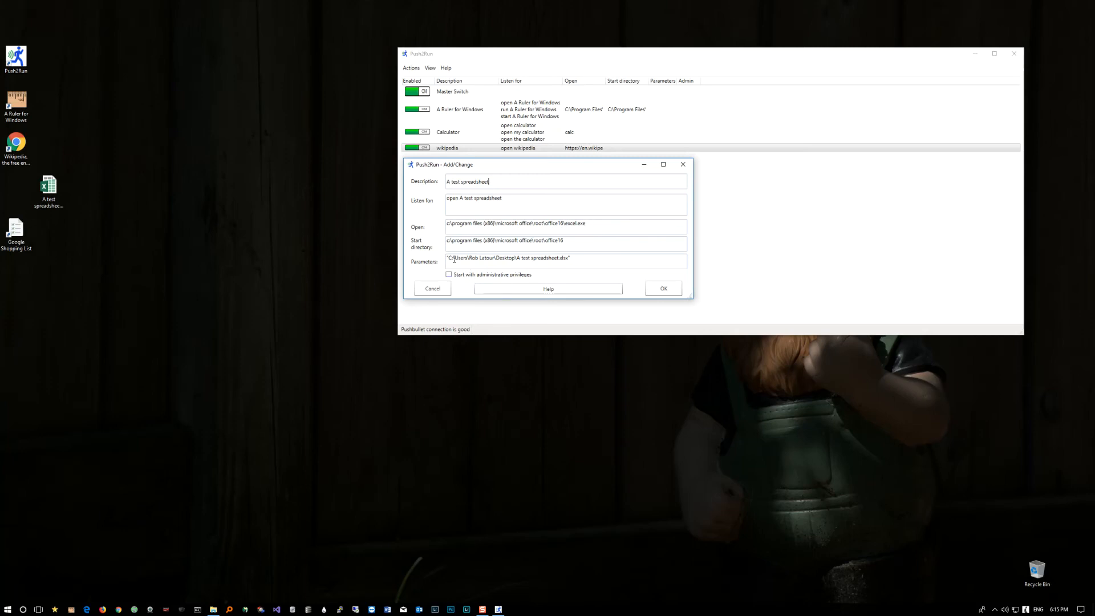
pyautogui.click(665, 288)
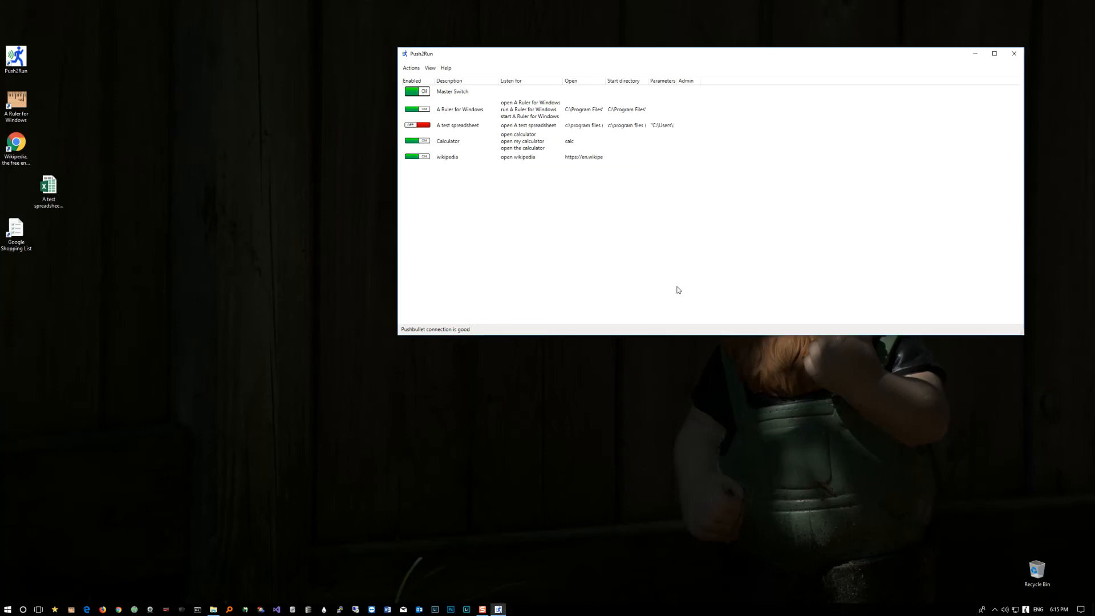
pyautogui.click(427, 125)
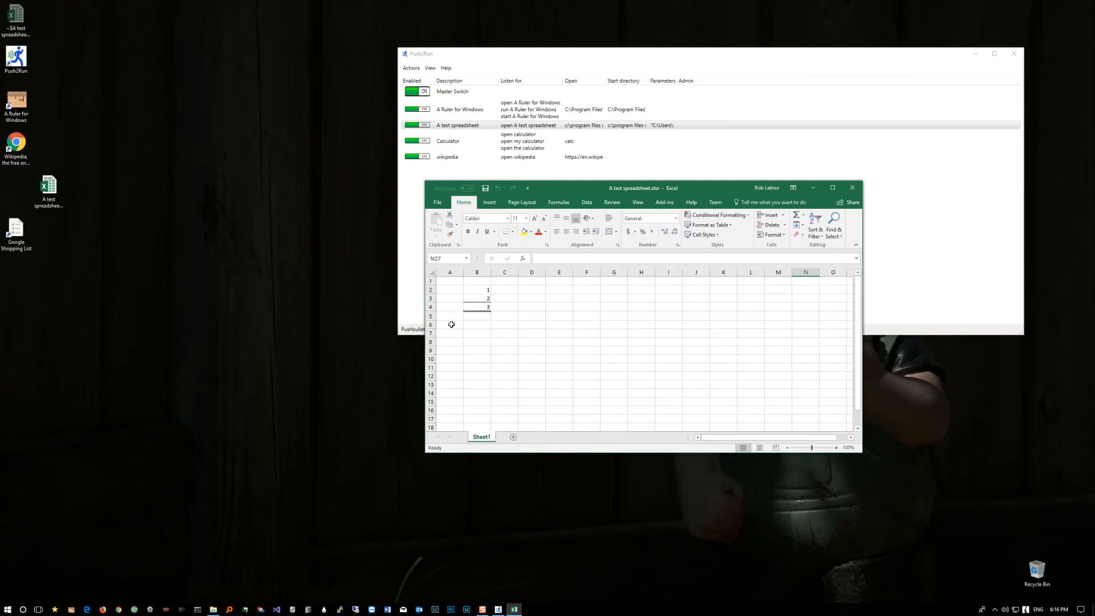
pyautogui.click(852, 188)
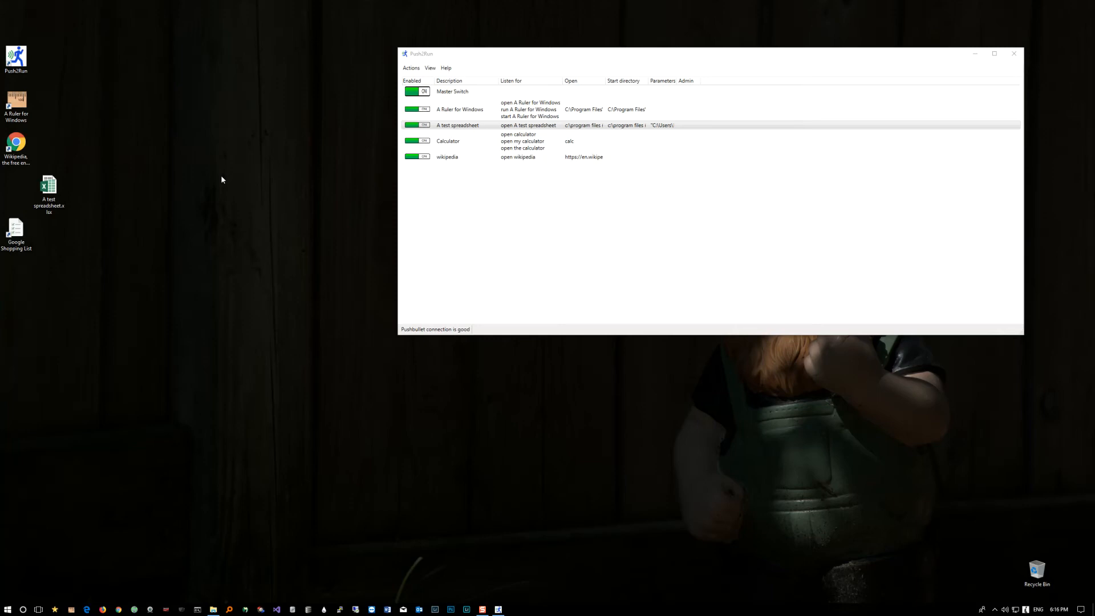
# Step: Add a shutdown entry that listens for "shutdown" and opens shutdown with parameters /s /t 20 /c "requested by home automation"
pyautogui.click(411, 68)
pyautogui.click(414, 77)
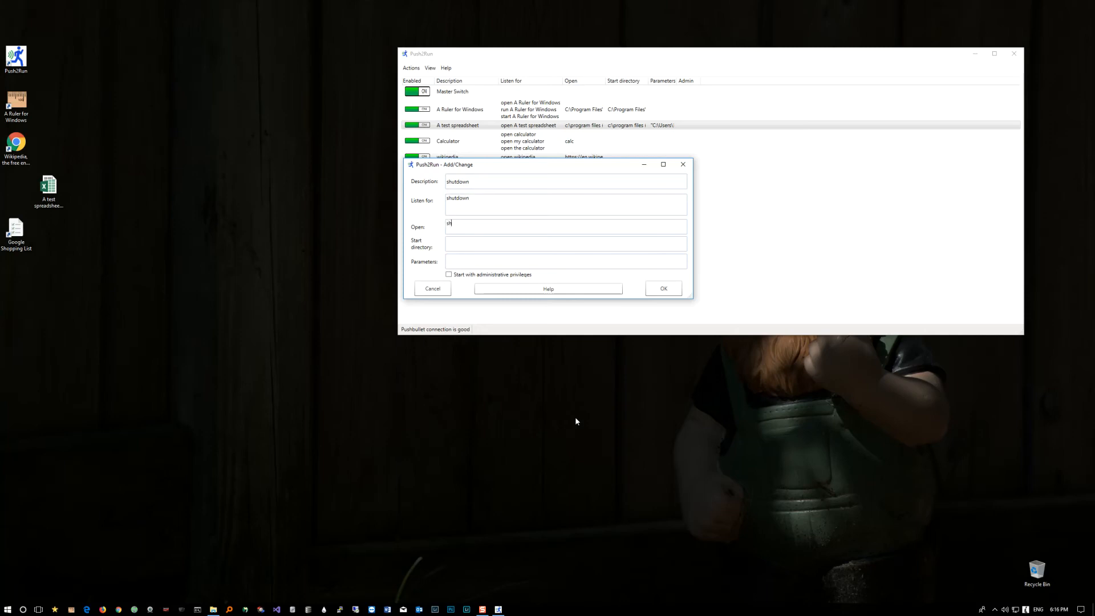
pyautogui.write('td')
pyautogui.write('0')
pyautogui.write(' /c "reques')
pyautogui.write('ted by home a')
pyautogui.write('utomation')
pyautogui.click(658, 287)
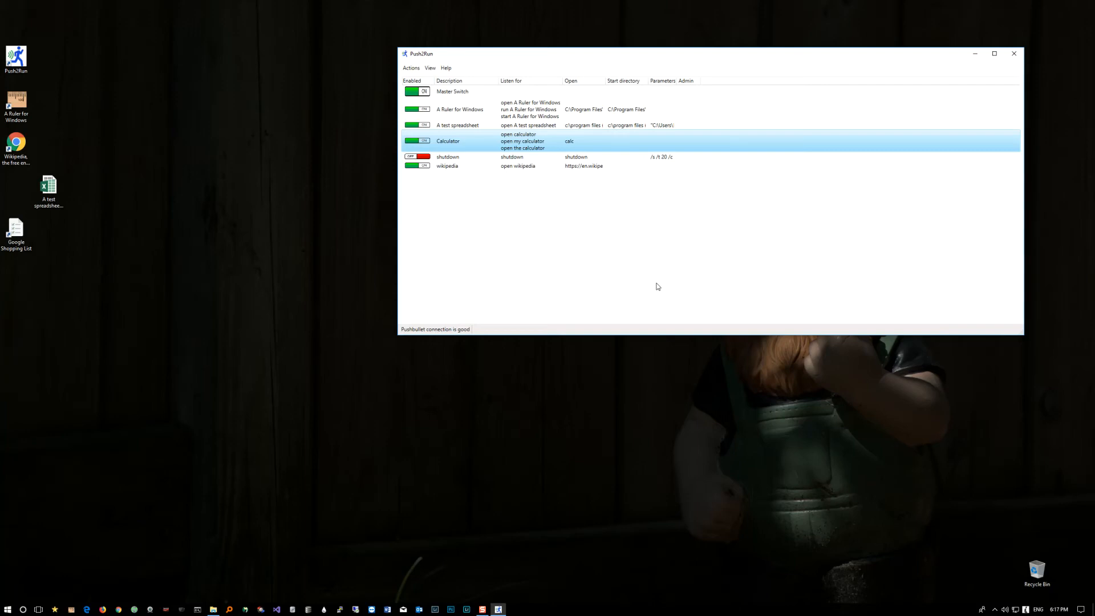
# Step: Open the Google Shopping List from its desktop shortcut to view it, and close the browser window
pyautogui.doubleClick(27, 229)
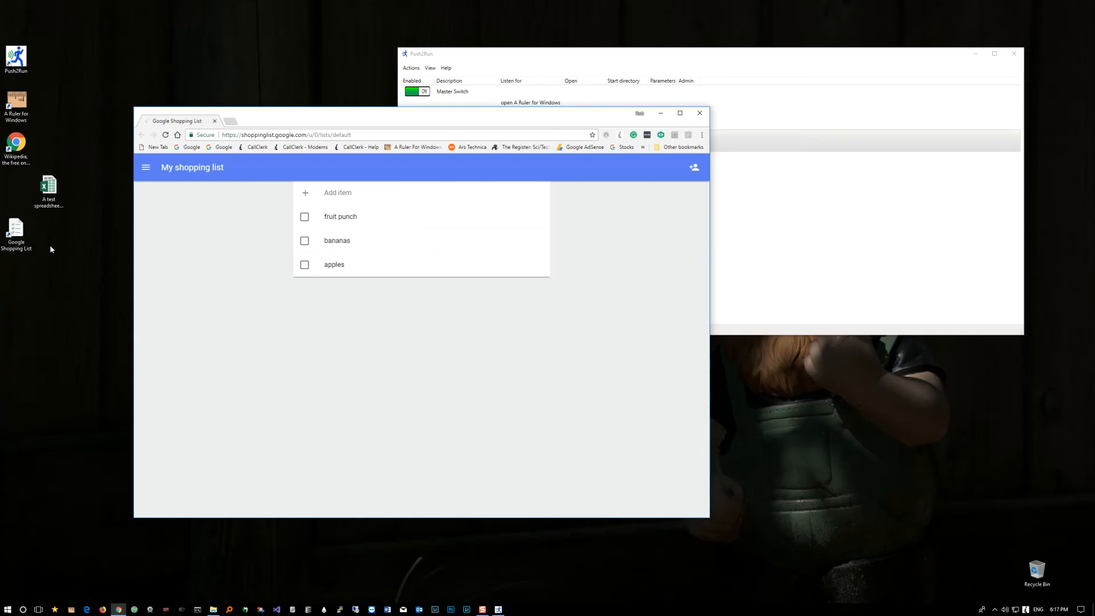
pyautogui.click(699, 114)
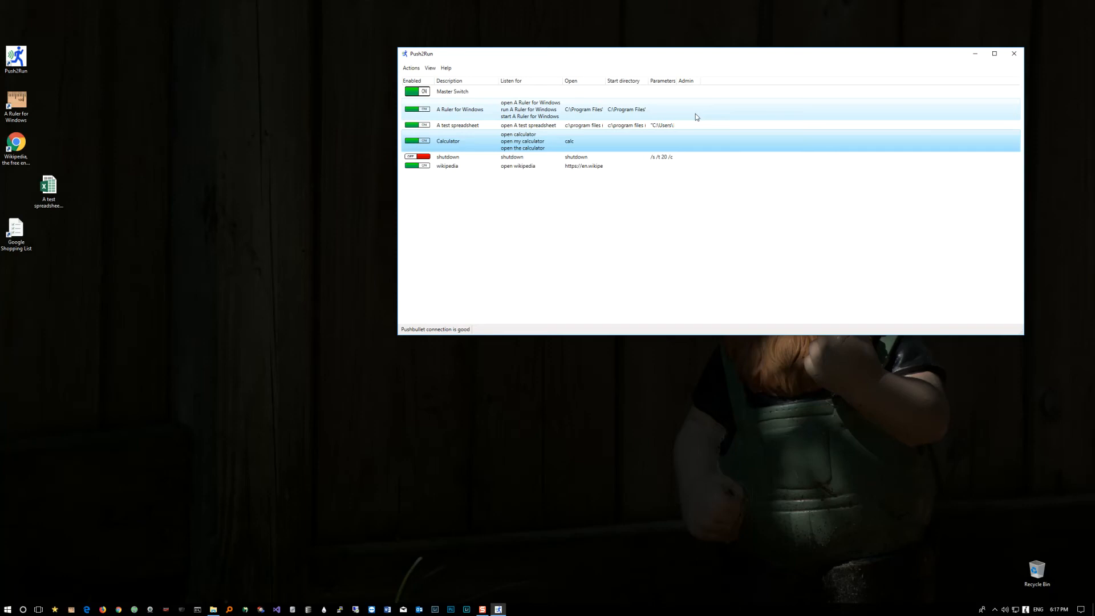
# Step: View the Google Shopping List once more from its desktop shortcut, and close the browser
pyautogui.doubleClick(15, 231)
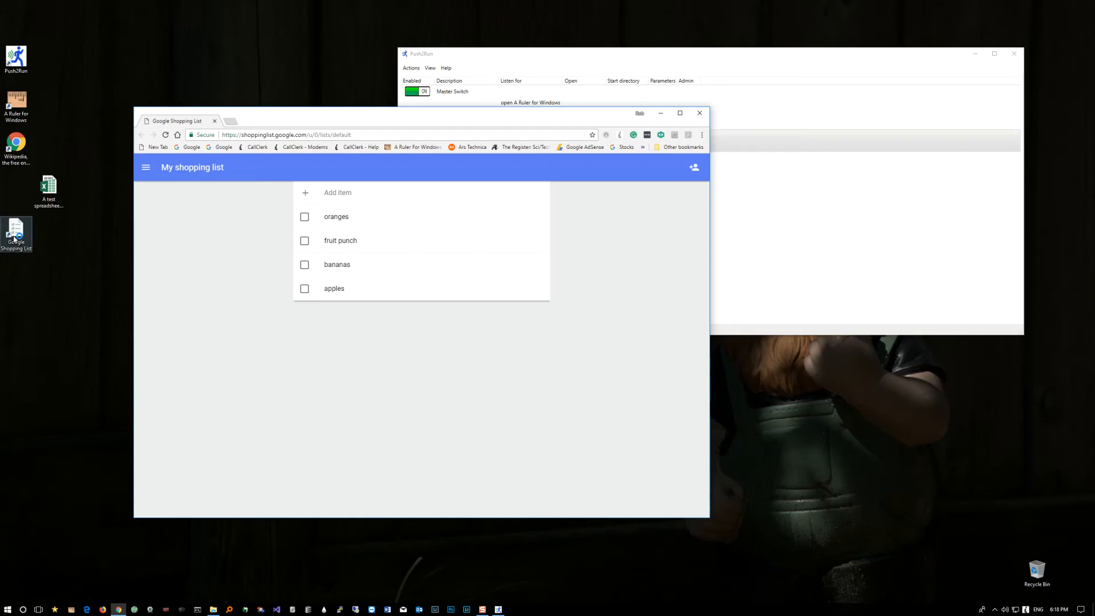
pyautogui.click(702, 112)
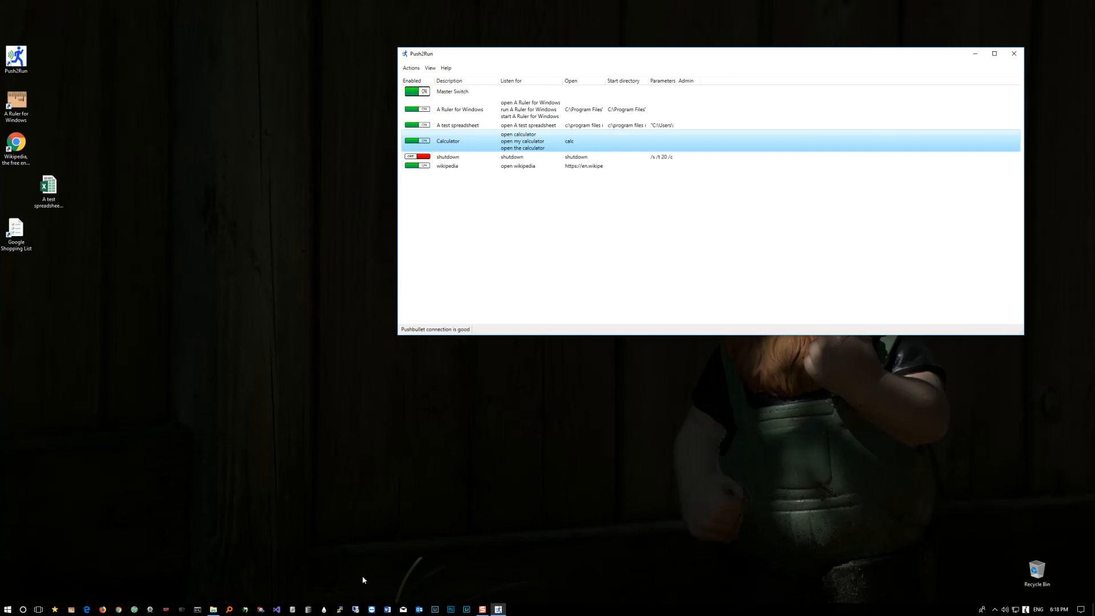
# Step: Bring up the Push2Run program folder beside the entry list and start a new entry from Print shopping list.vbs
pyautogui.click(214, 610)
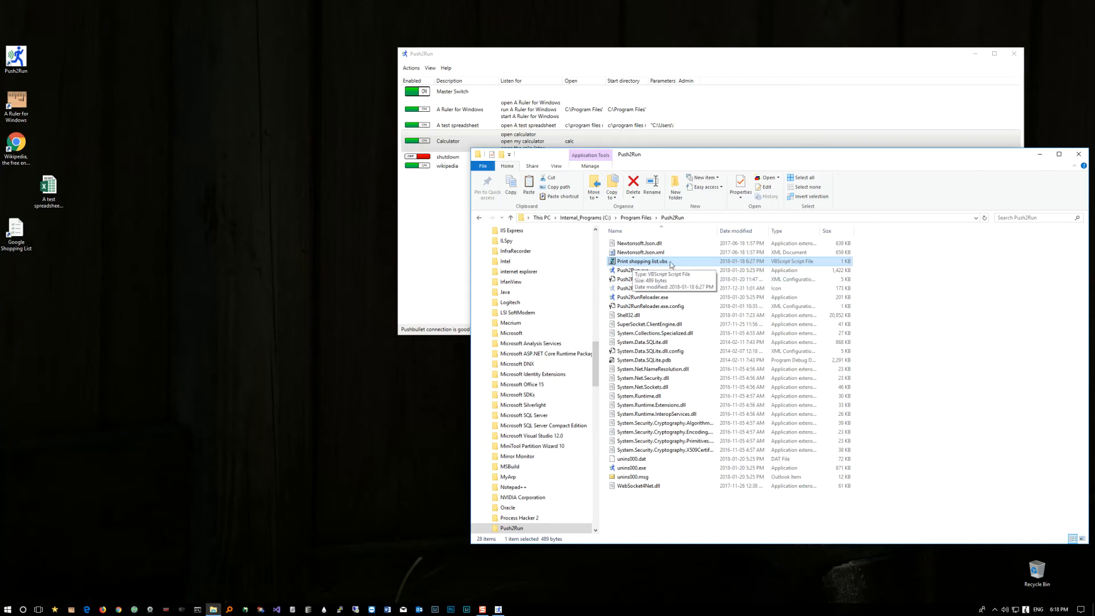
pyautogui.moveTo(696, 164); pyautogui.dragTo(858, 238)
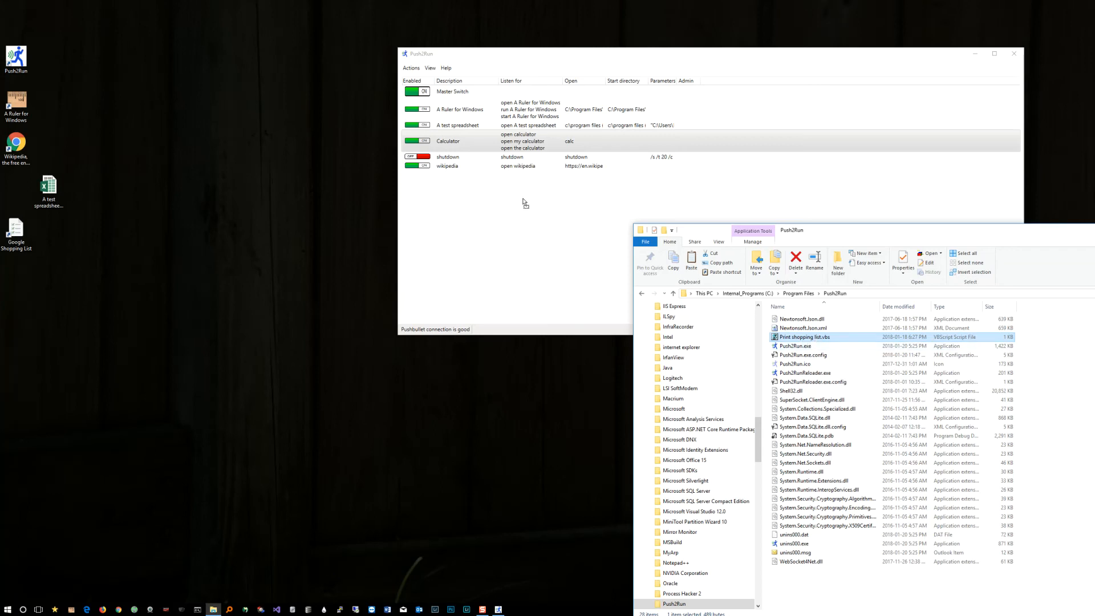
pyautogui.moveTo(525, 204); pyautogui.dragTo(524, 200)
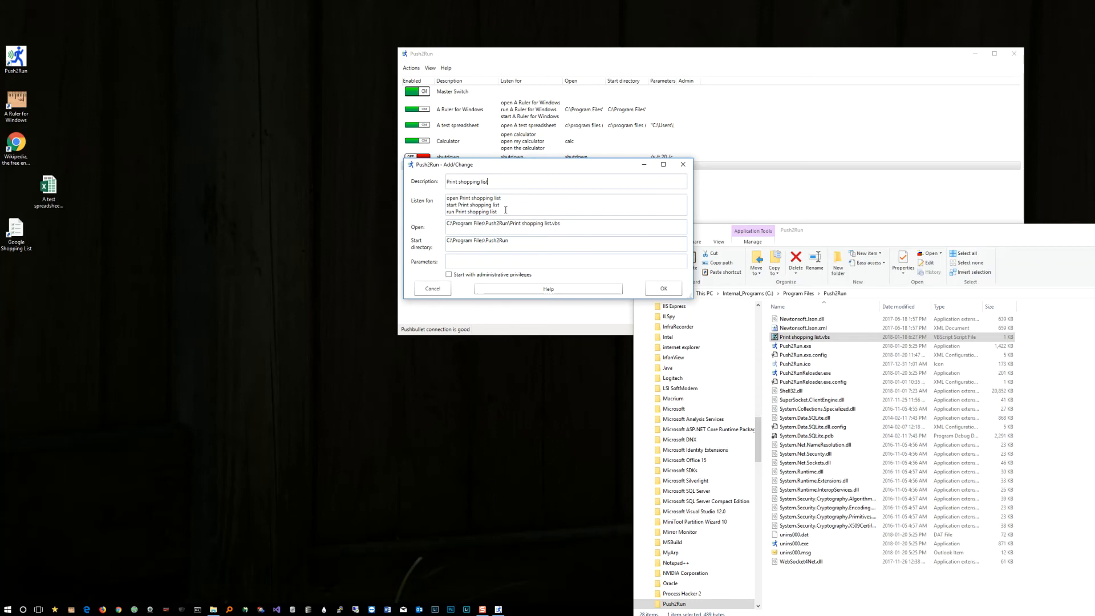
# Step: Replace the new entry's listen phrases with "print my shopping list", save the entry and switch it on
pyautogui.hotkey('ctrl', 'a')
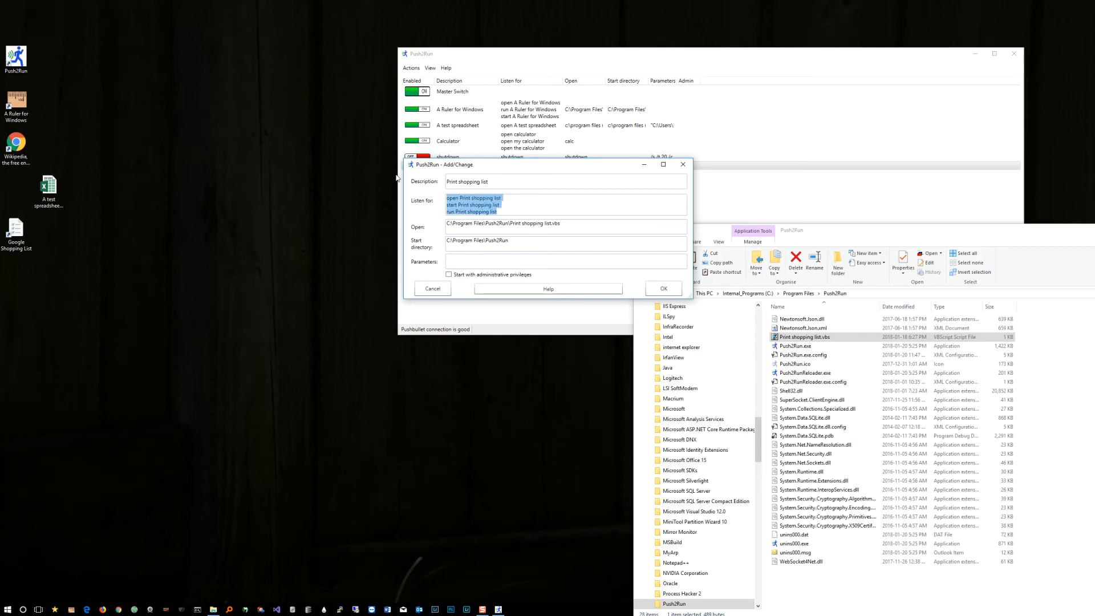
pyautogui.write('print ')
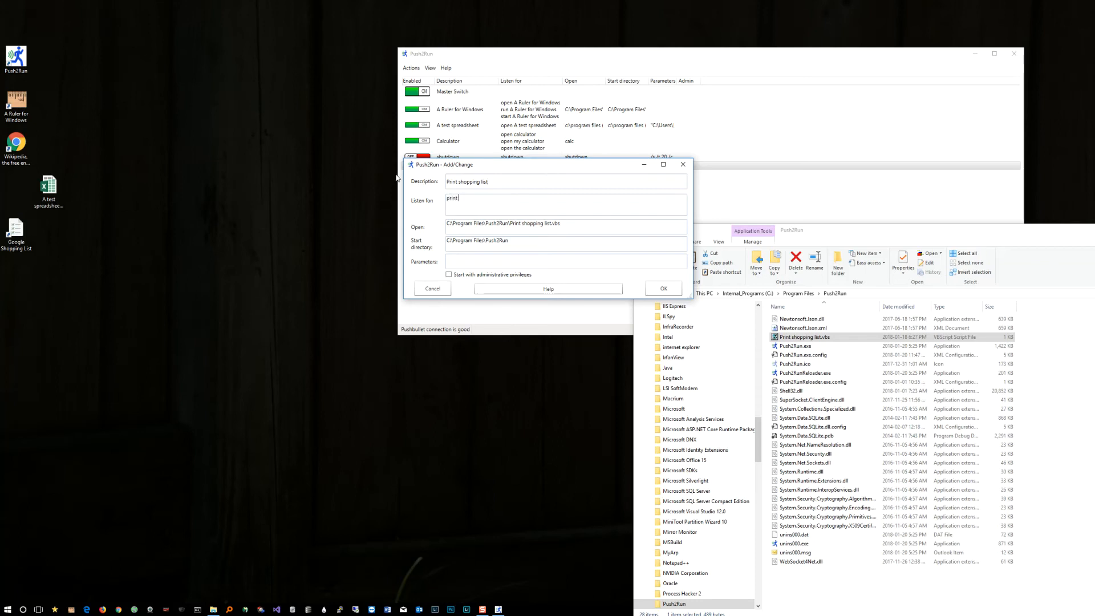
pyautogui.write('my shopin')
pyautogui.write('ing list')
pyautogui.click(651, 287)
pyautogui.click(420, 157)
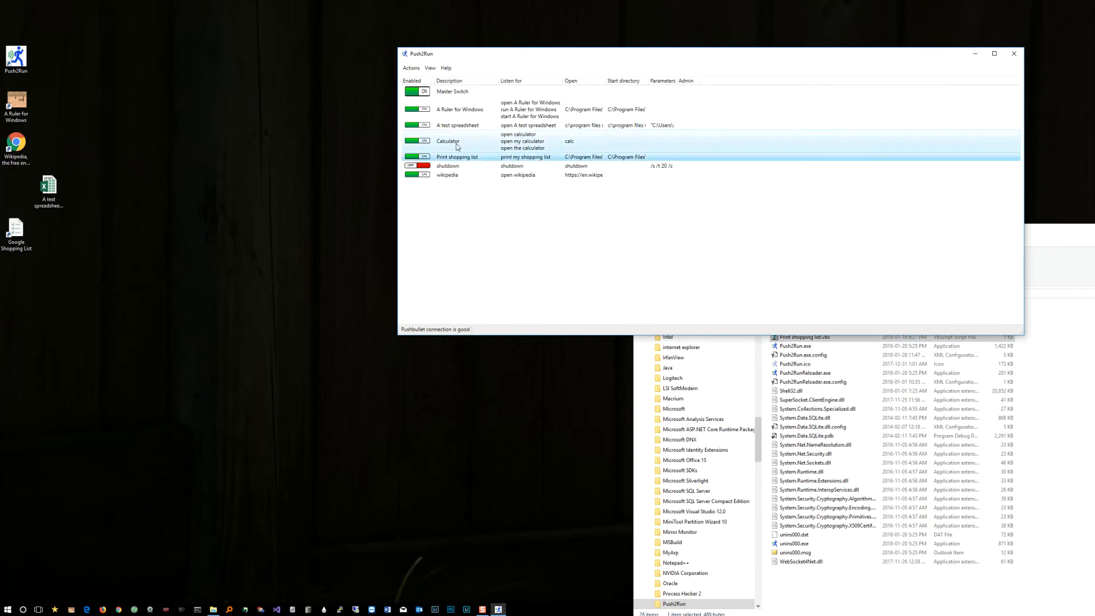
# Step: Open Print shopping list.vbs from the program folder in Notepad++ to examine the script, and close the editor
pyautogui.click(1048, 244)
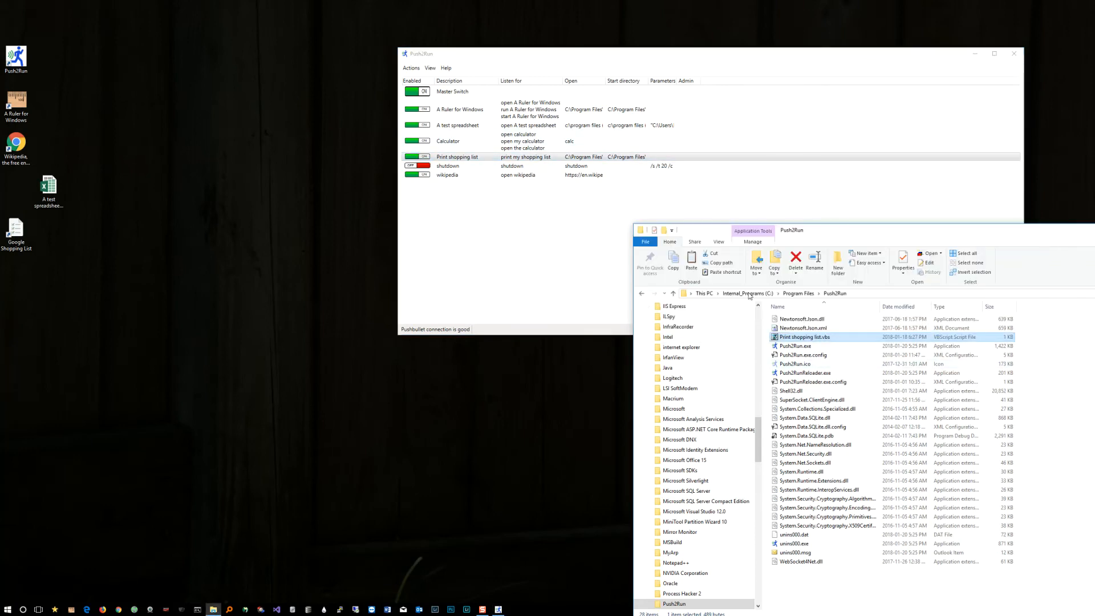
pyautogui.rightClick(805, 341)
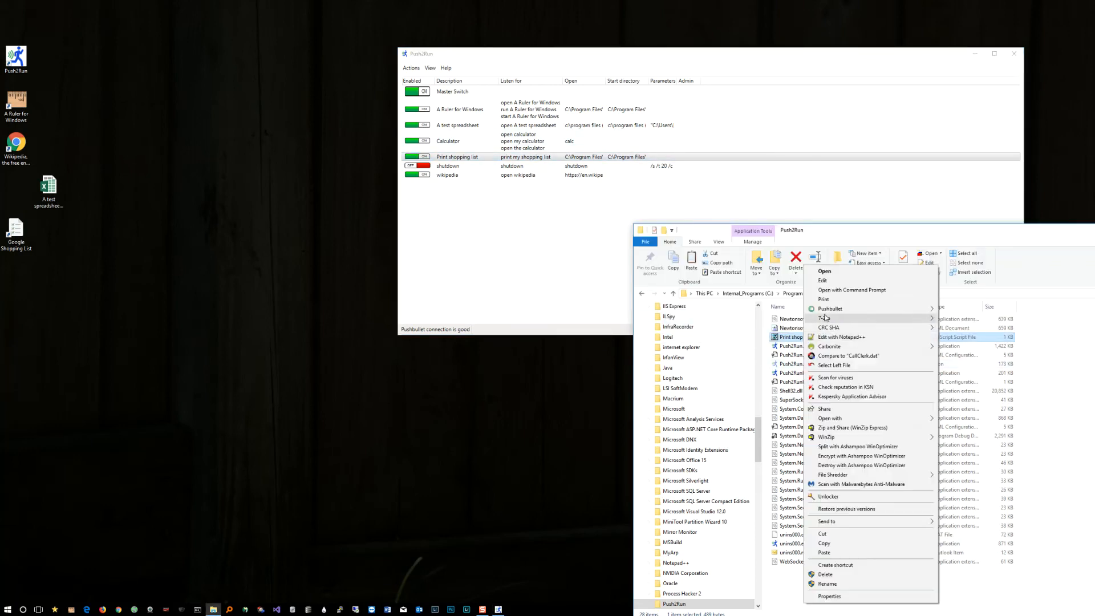
pyautogui.click(824, 339)
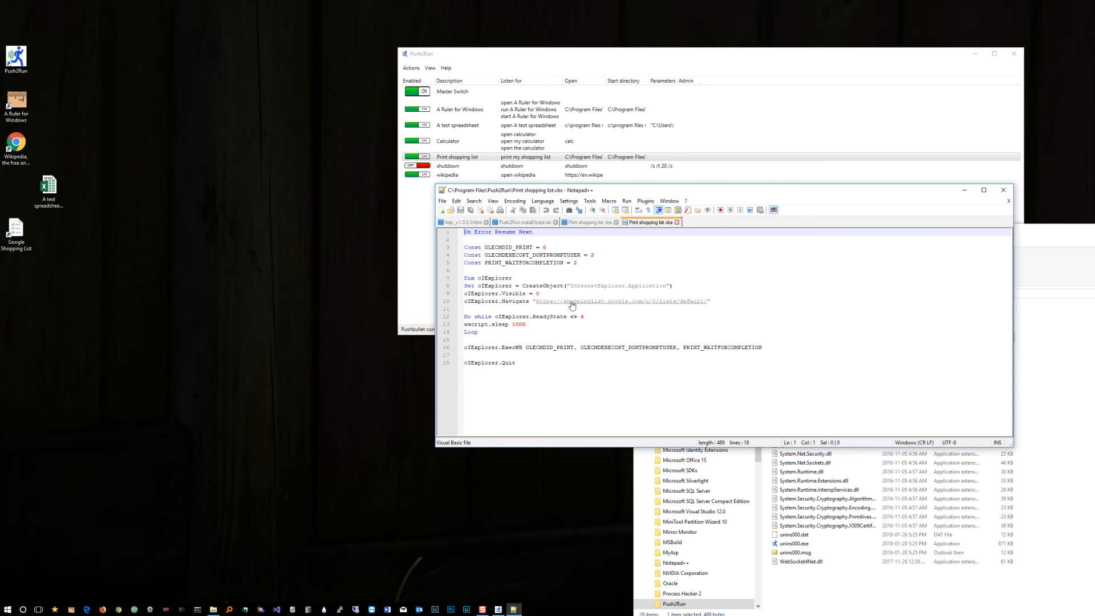
pyautogui.click(1005, 191)
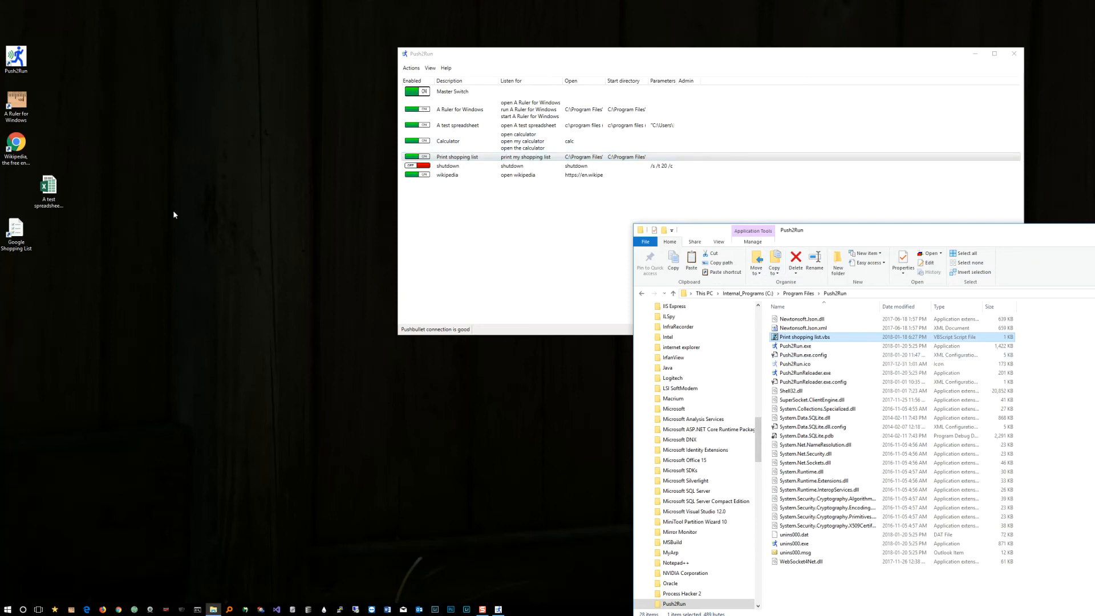
# Step: Search Windows for Internet Explorer and open it, dismiss its add-ons notice and close the browser
pyautogui.click(23, 609)
pyautogui.write('inter')
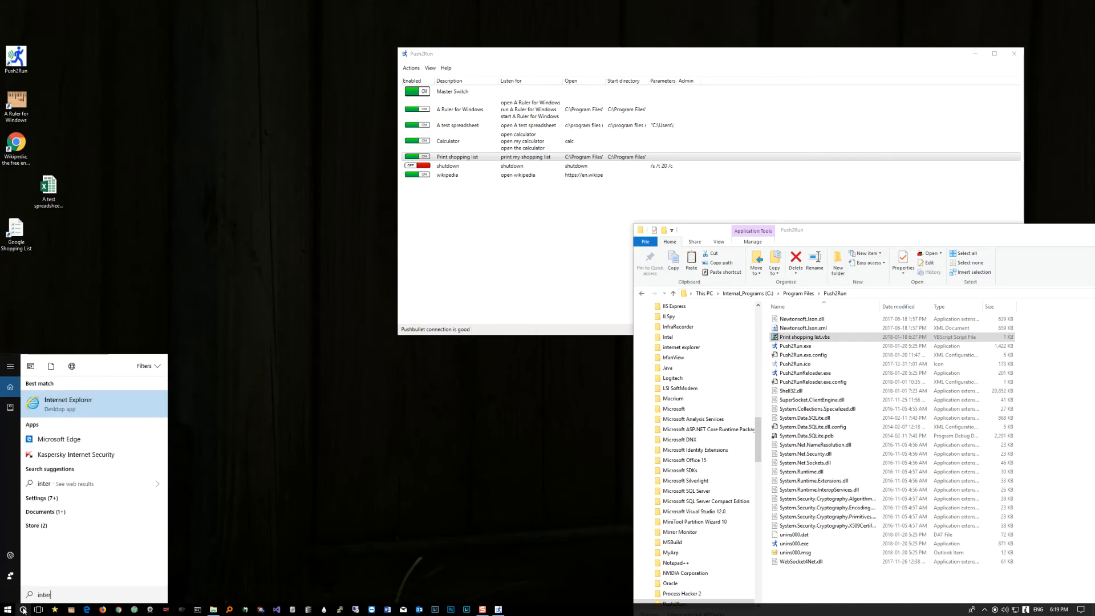
pyautogui.press('Return')
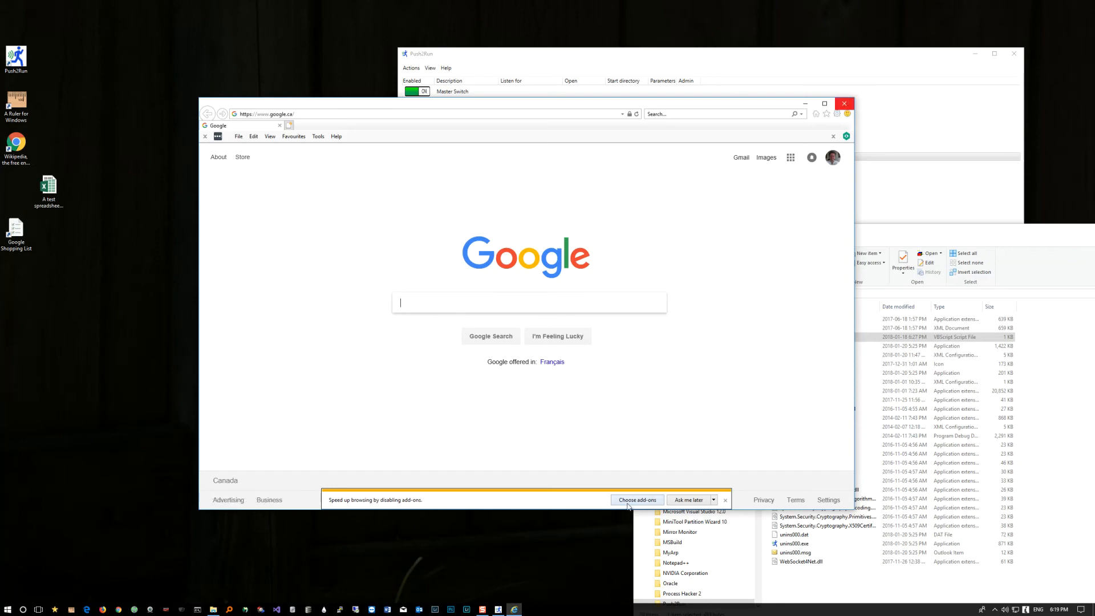
pyautogui.click(724, 500)
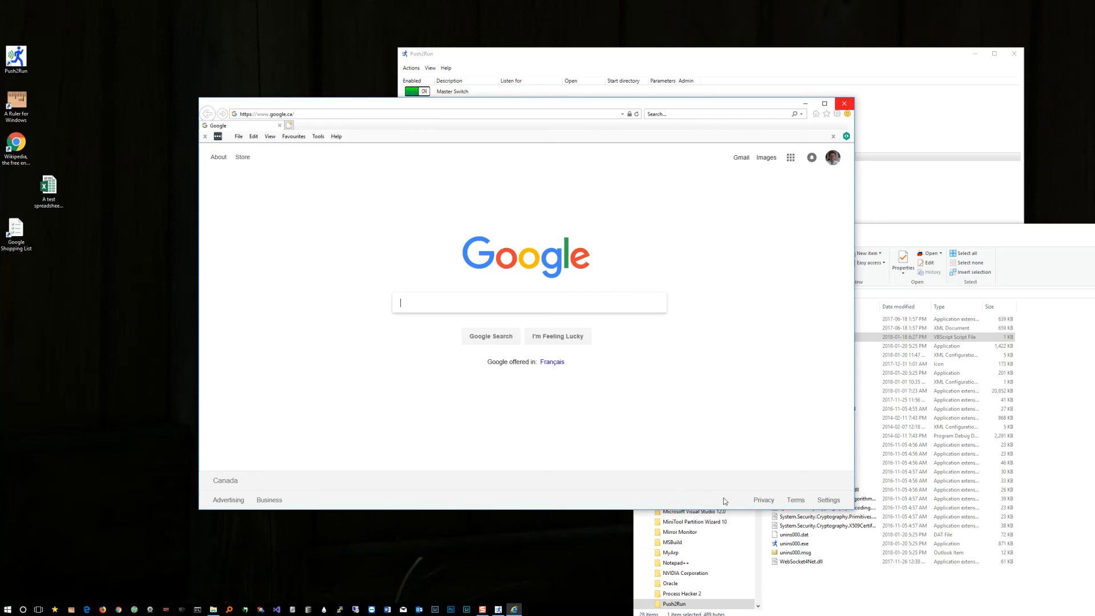
pyautogui.click(845, 106)
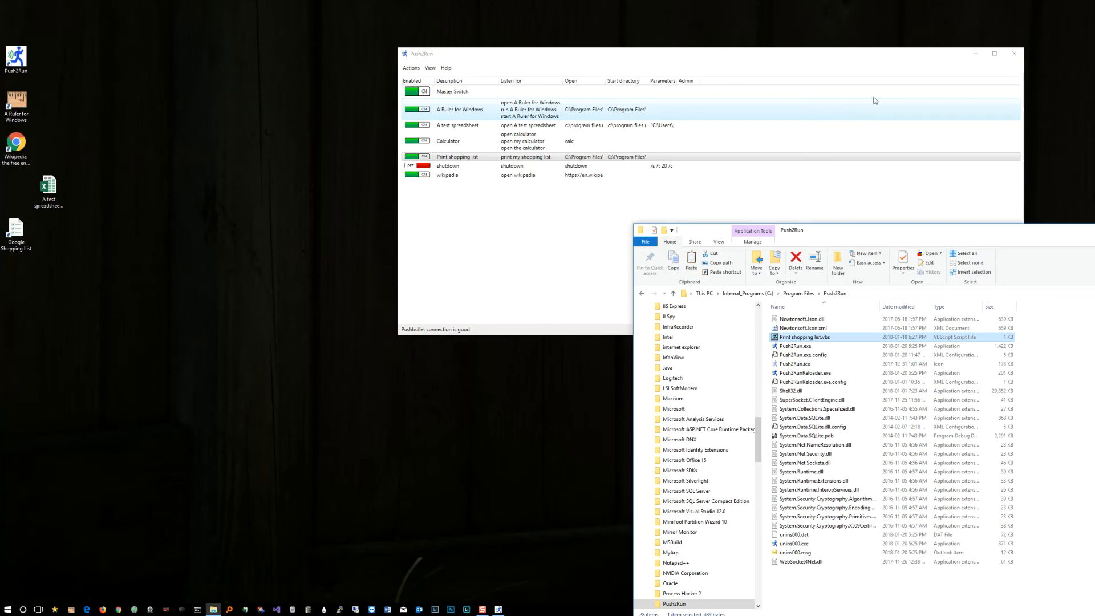
# Step: Bring the Push2Run list forward to watch the print command run, and close the program folder window
pyautogui.click(750, 49)
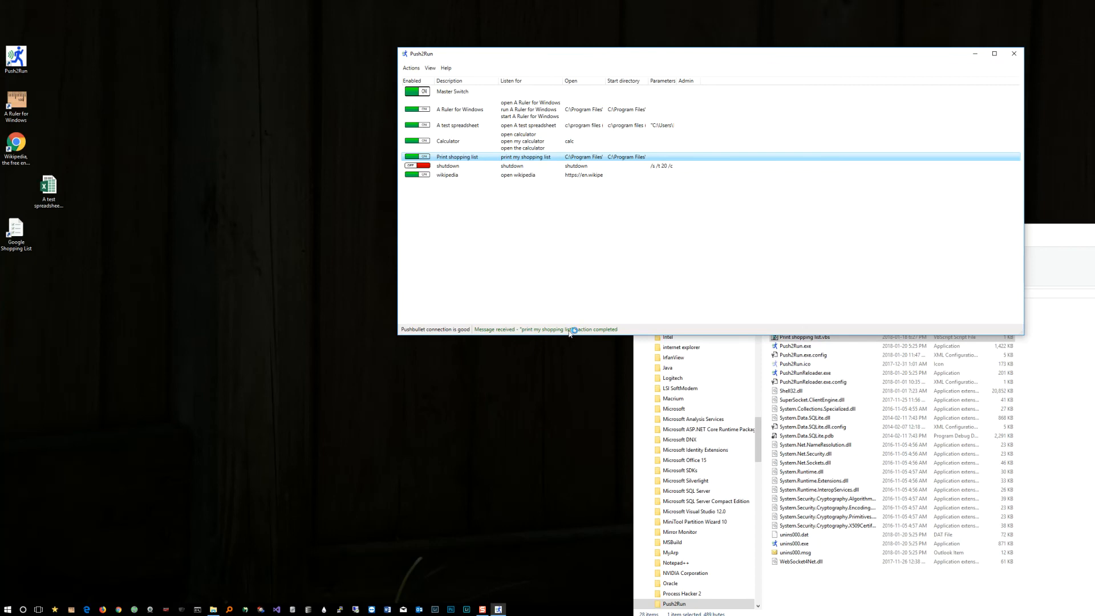
pyautogui.click(1051, 240)
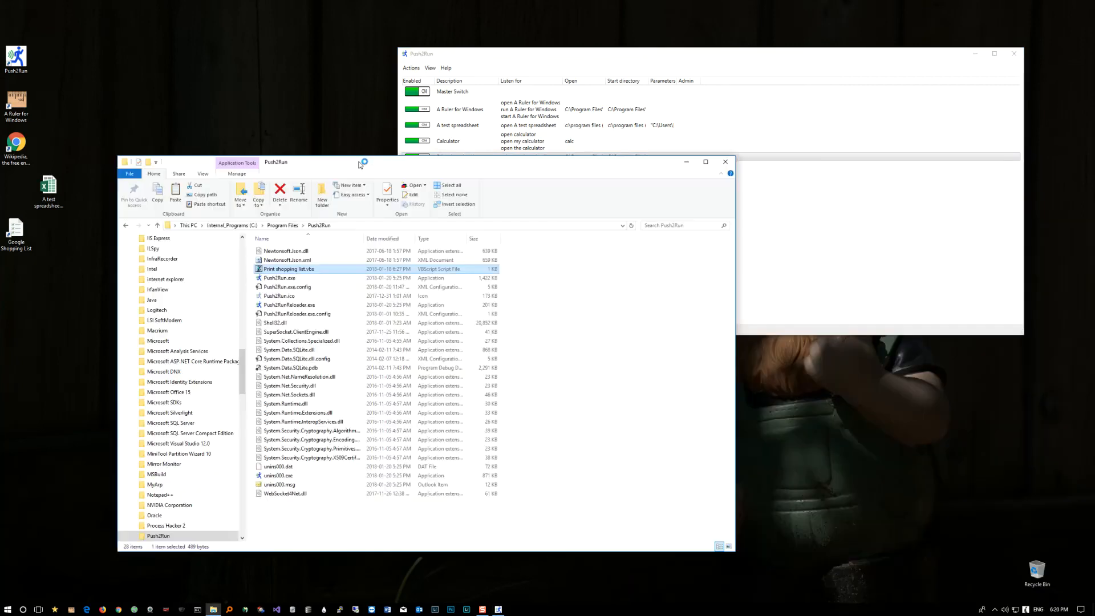
pyautogui.click(729, 162)
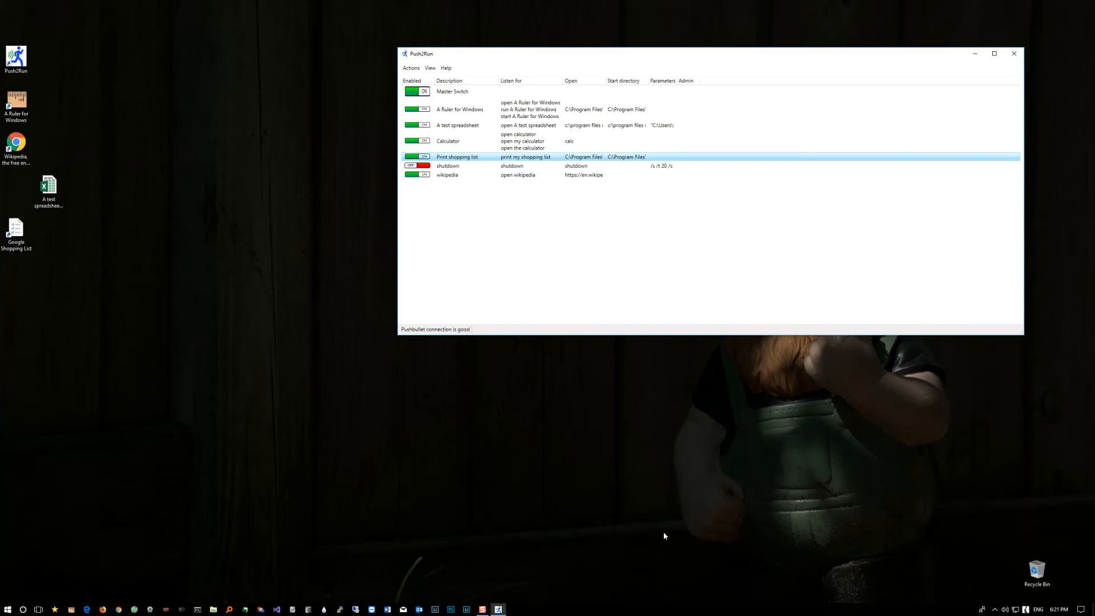
# Step: Widen the Parameters column, and hide the Open, Start directory, Parameters and Admin privileges columns
pyautogui.moveTo(677, 80); pyautogui.dragTo(708, 81)
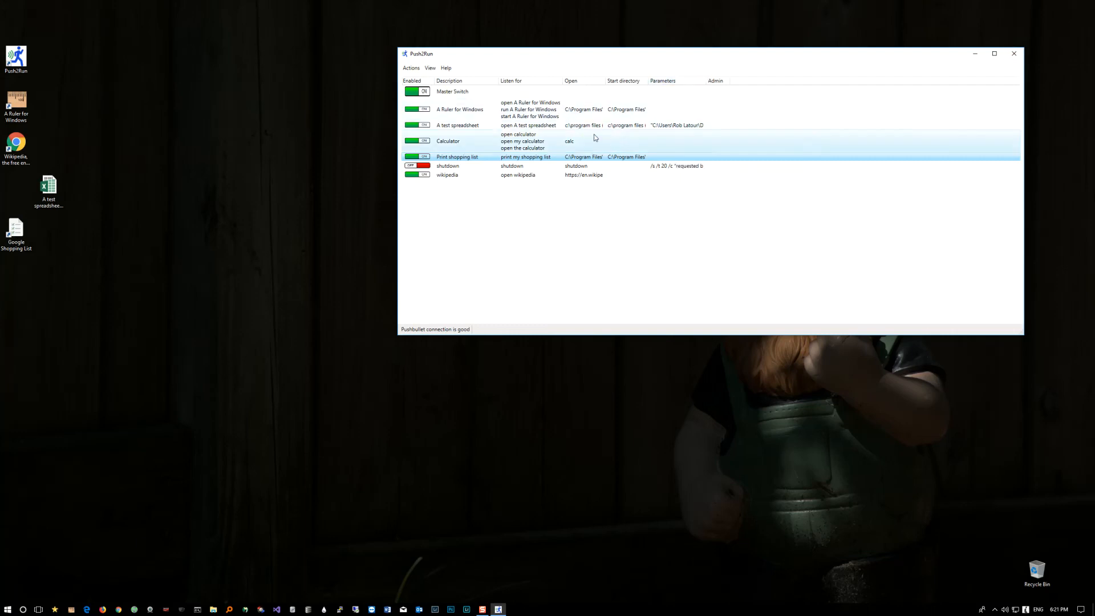
pyautogui.click(430, 68)
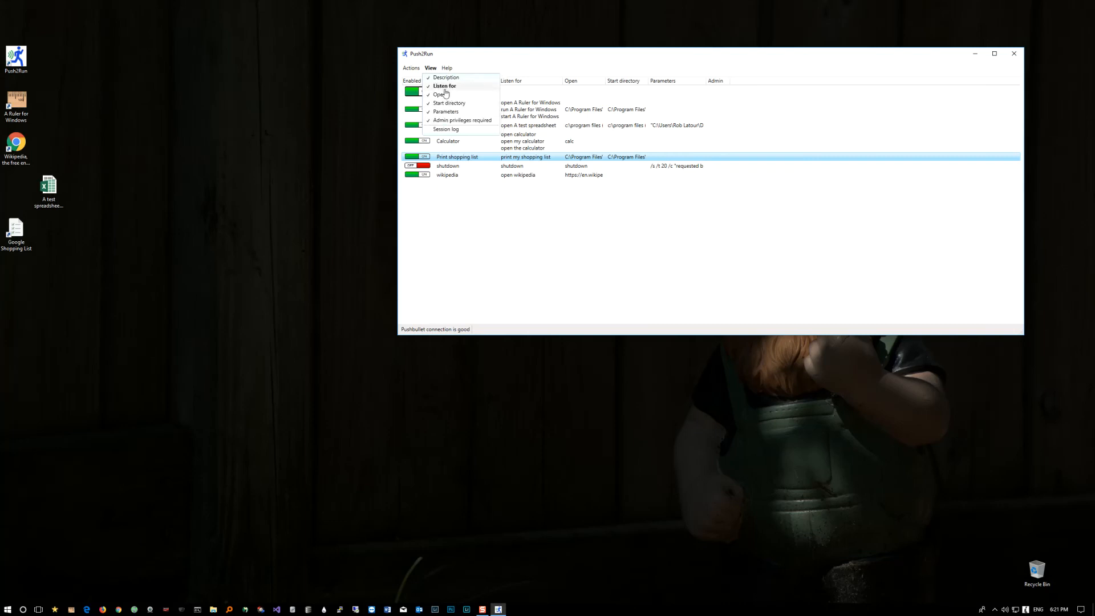
pyautogui.click(446, 96)
pyautogui.click(431, 68)
pyautogui.click(443, 103)
pyautogui.click(430, 68)
pyautogui.click(445, 112)
pyautogui.click(431, 68)
pyautogui.click(453, 121)
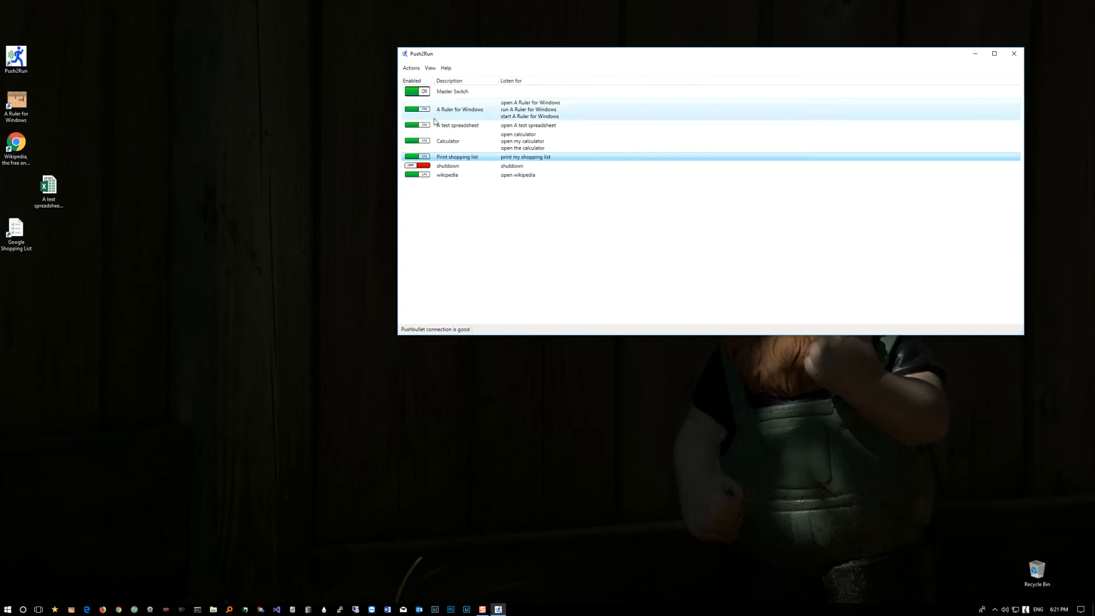
# Step: Show the Open, Start directory, Parameters and Admin privileges columns again in the entry list
pyautogui.click(430, 68)
pyautogui.click(445, 96)
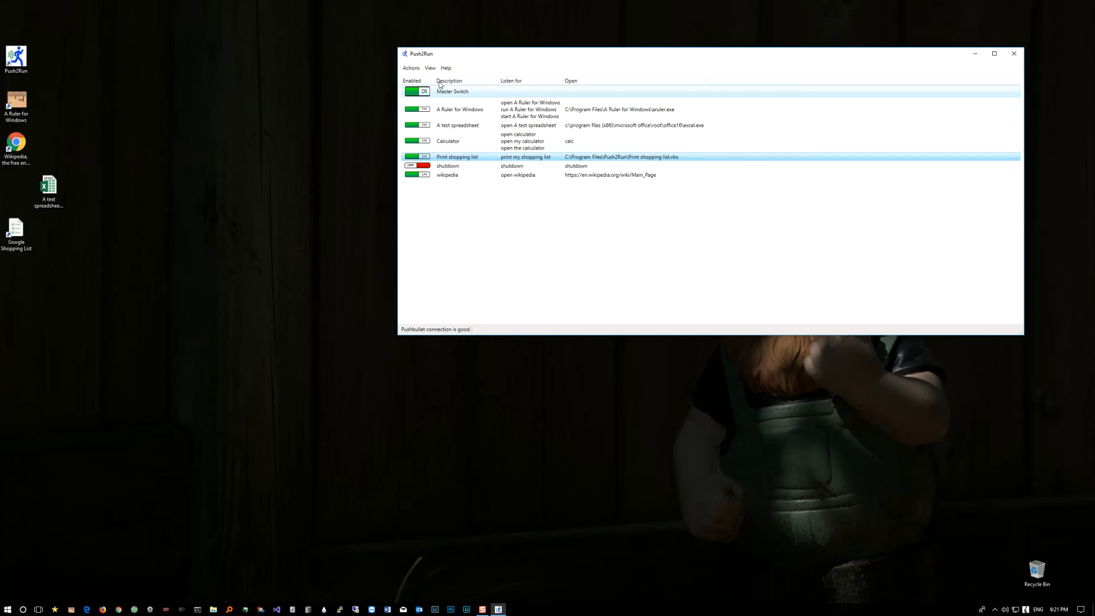
pyautogui.click(431, 69)
pyautogui.click(438, 104)
pyautogui.click(430, 68)
pyautogui.click(442, 112)
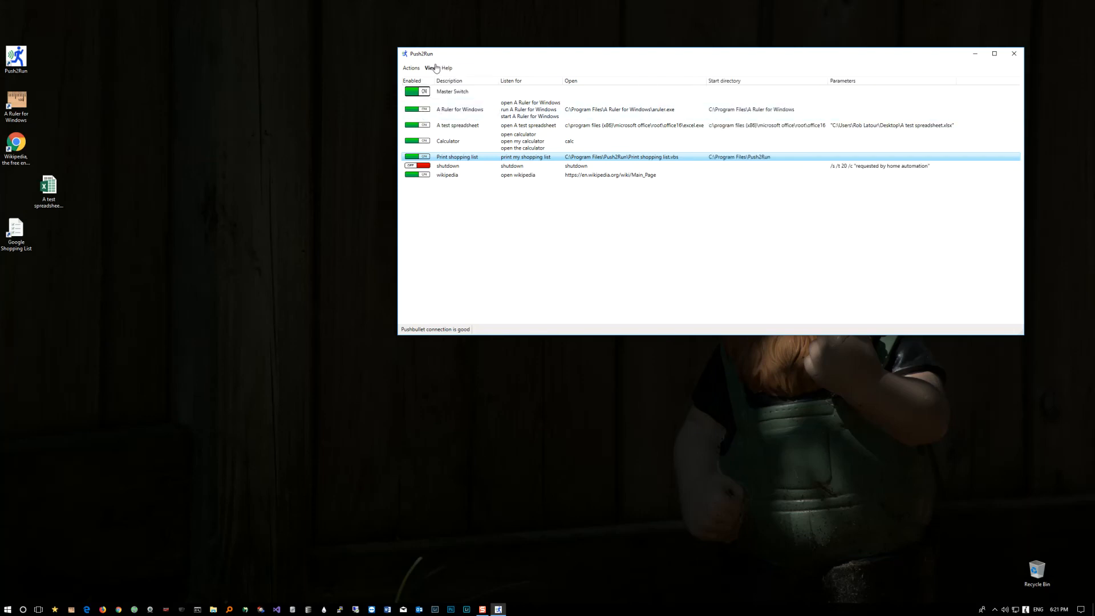
pyautogui.click(431, 68)
pyautogui.click(455, 119)
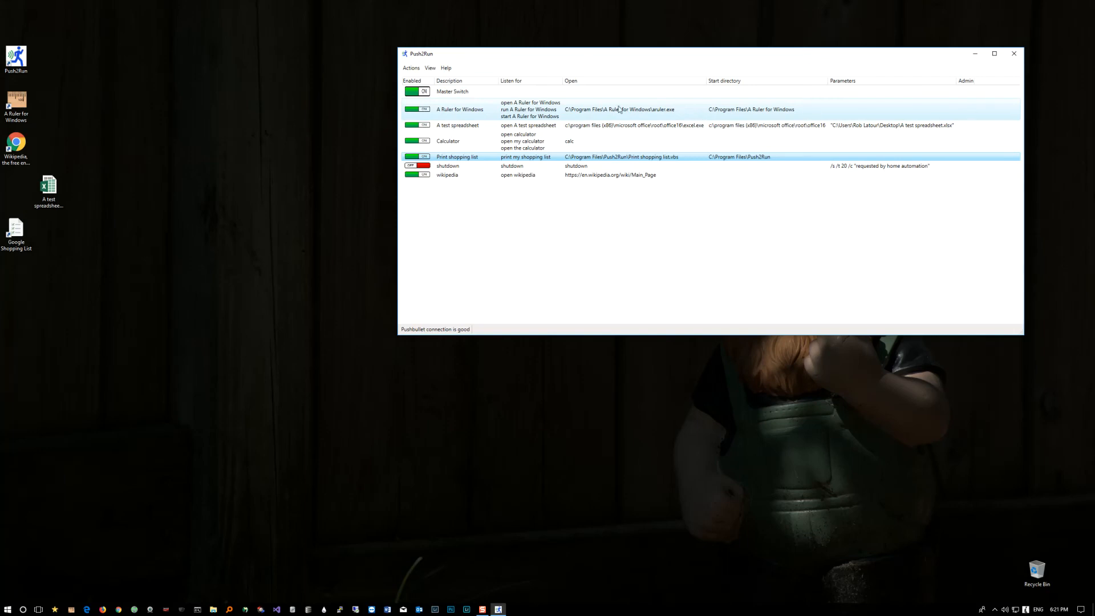
# Step: Turn off sorting by description for the entry list
pyautogui.click(411, 68)
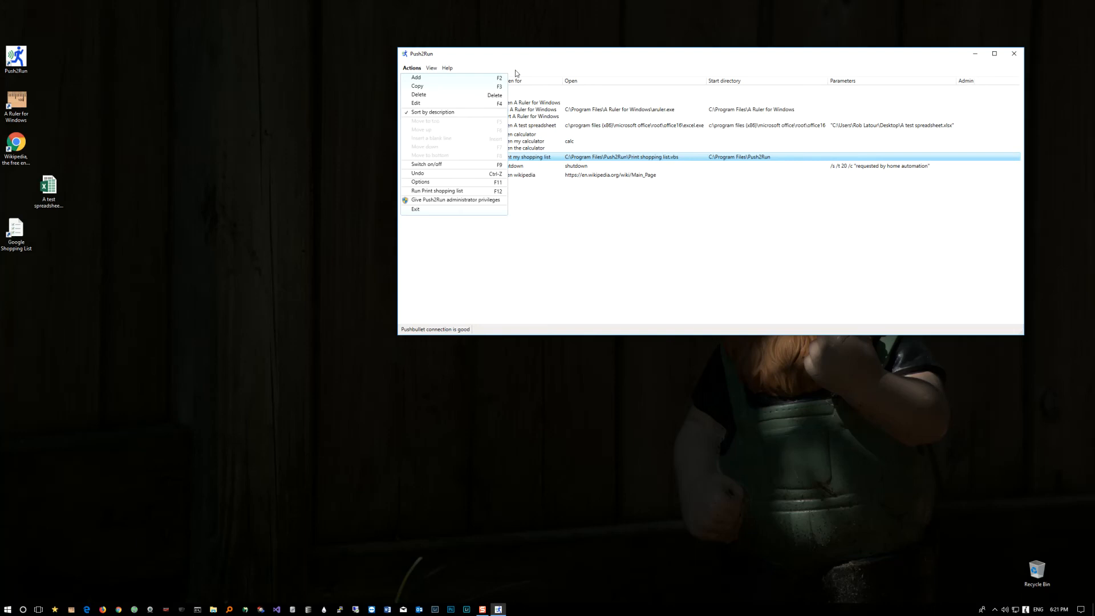
pyautogui.click(628, 313)
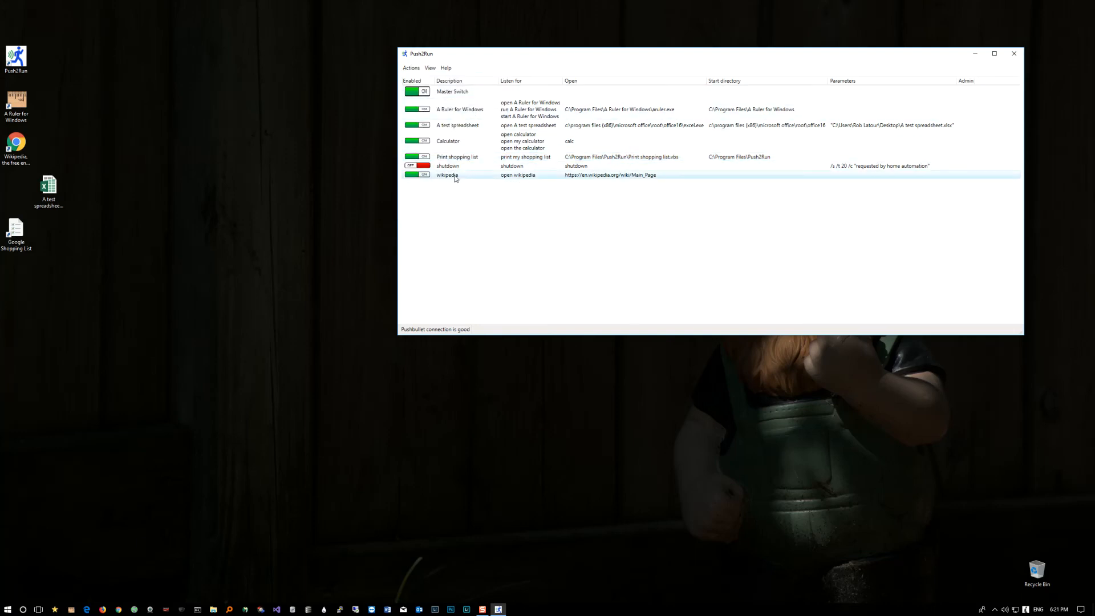
pyautogui.click(415, 70)
pyautogui.click(422, 112)
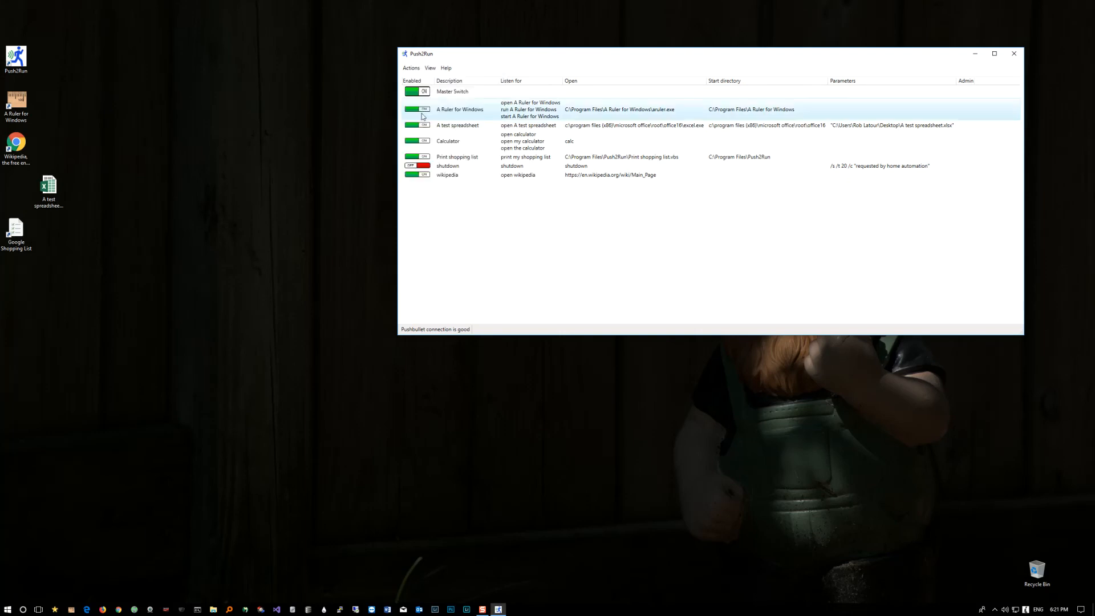
# Step: Move the A Ruler for Windows entry down one row, to the bottom of the list, and back up one row
pyautogui.click(455, 112)
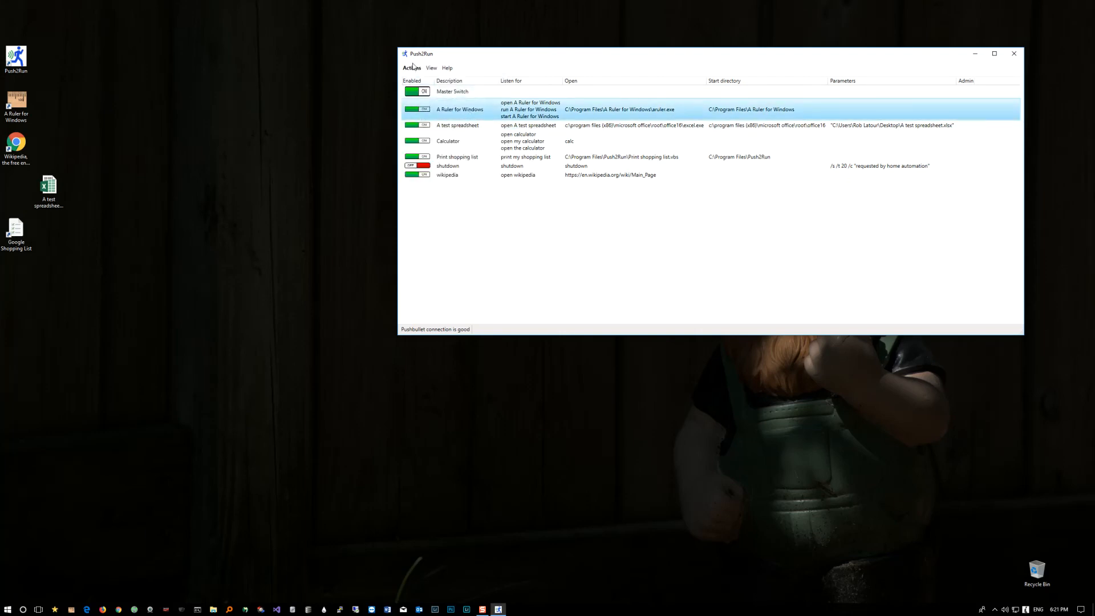
pyautogui.click(412, 68)
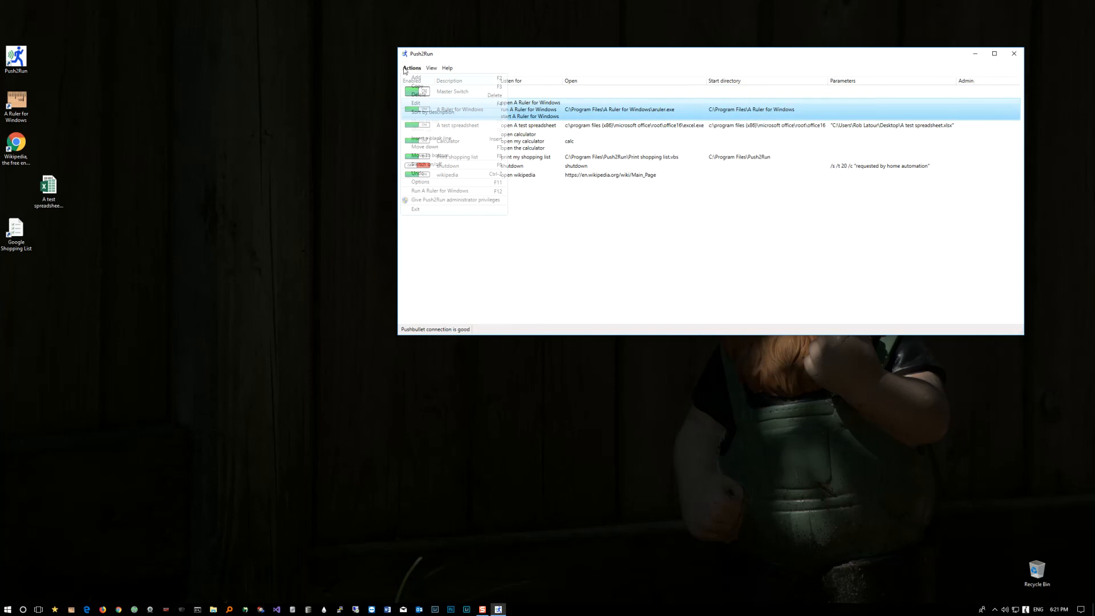
pyautogui.click(423, 147)
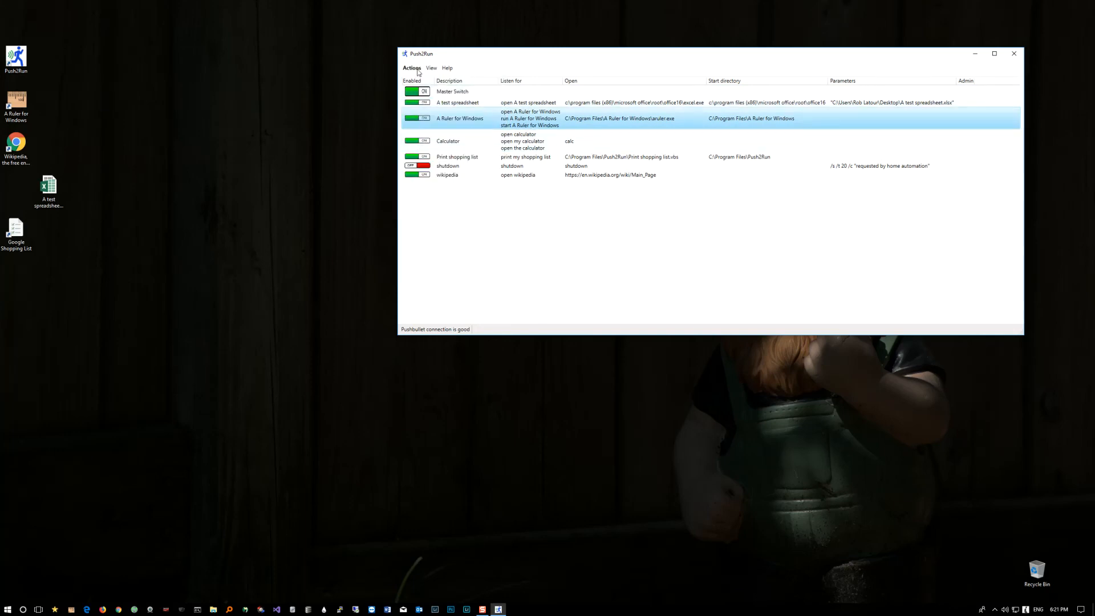
pyautogui.click(412, 68)
pyautogui.click(430, 155)
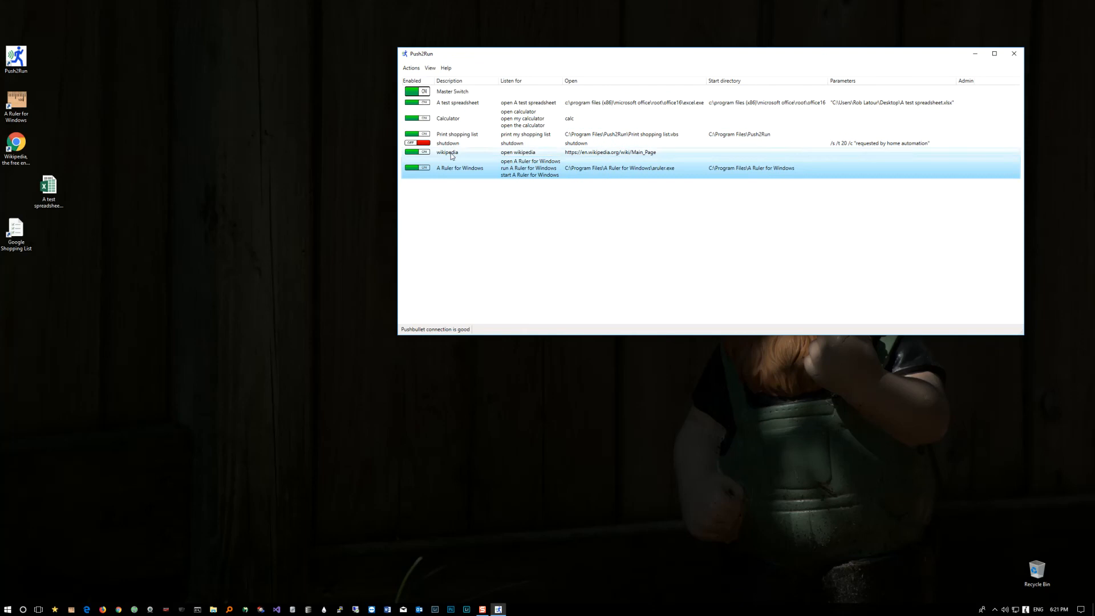
pyautogui.click(411, 68)
pyautogui.click(425, 132)
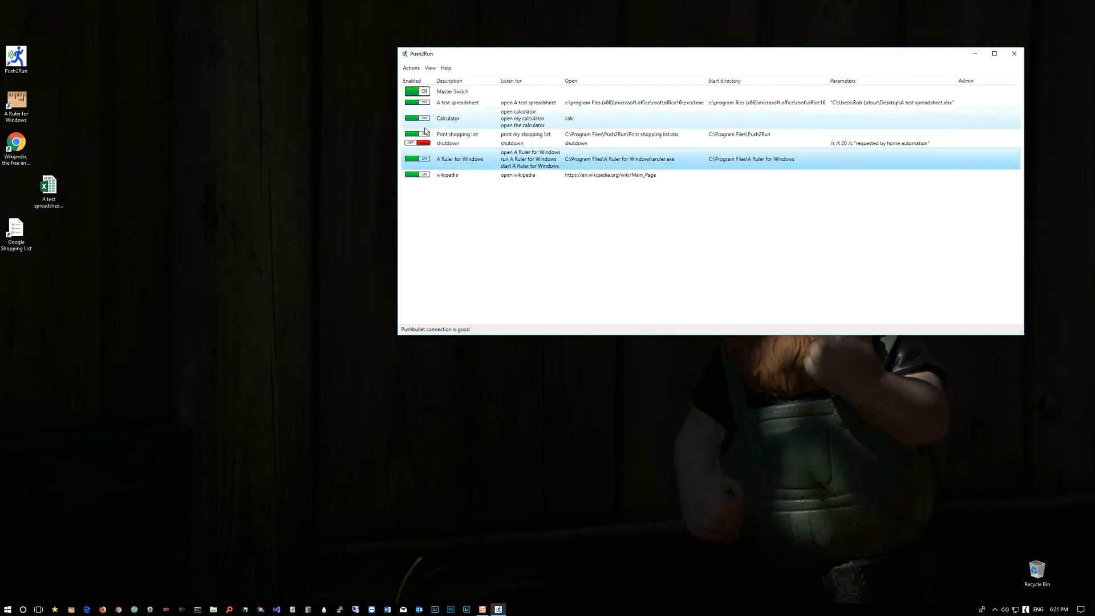
# Step: Examine which move commands are available for the A test spreadsheet and Calculator entries
pyautogui.click(450, 103)
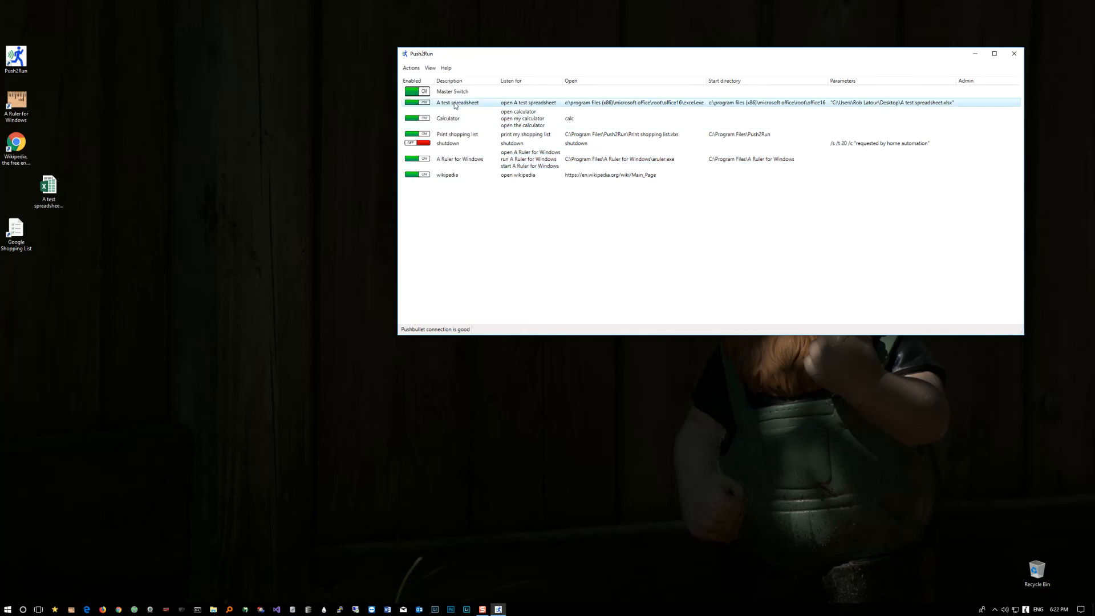
pyautogui.click(412, 68)
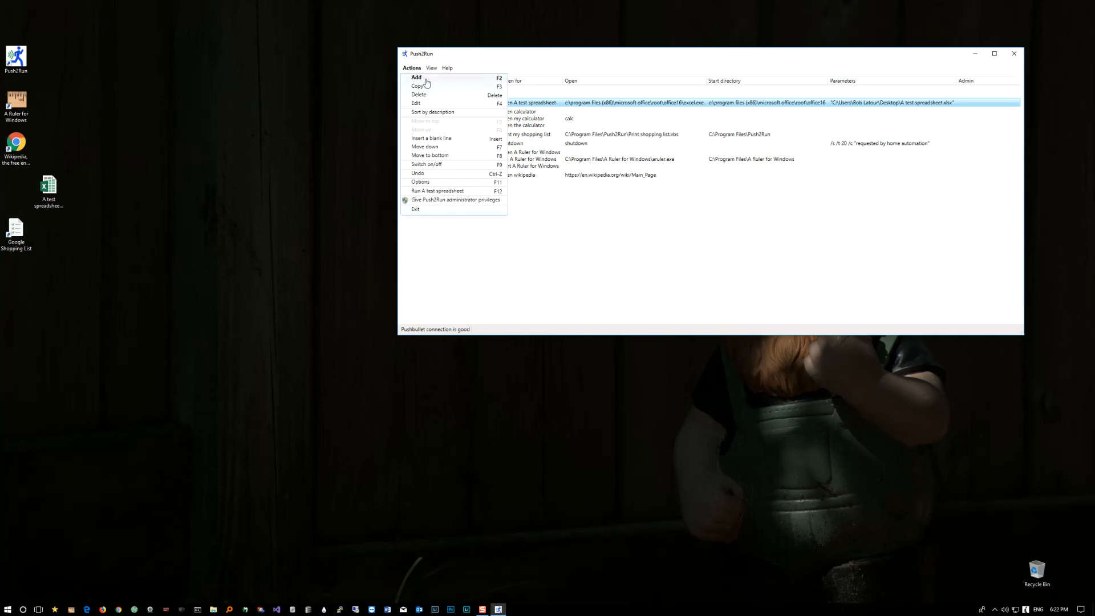
pyautogui.click(541, 126)
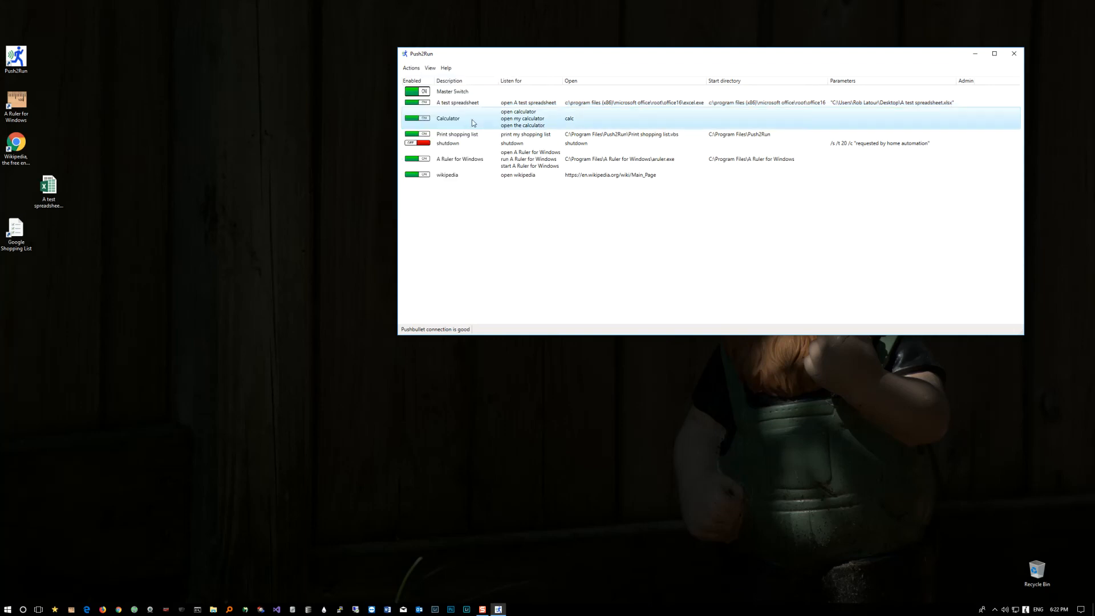
pyautogui.click(471, 120)
pyautogui.click(412, 68)
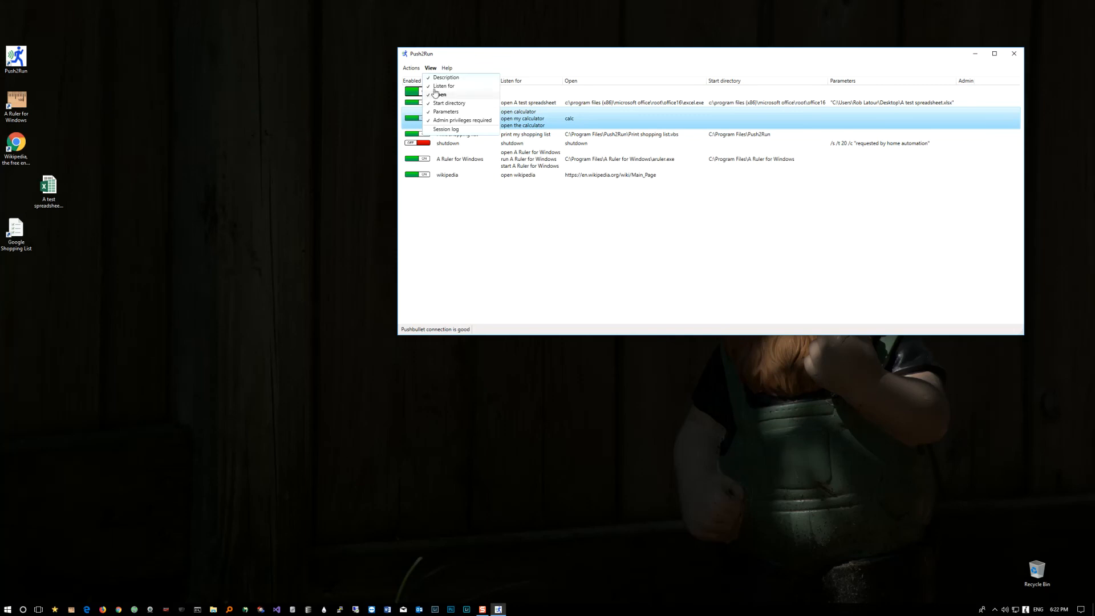
pyautogui.moveTo(431, 69)
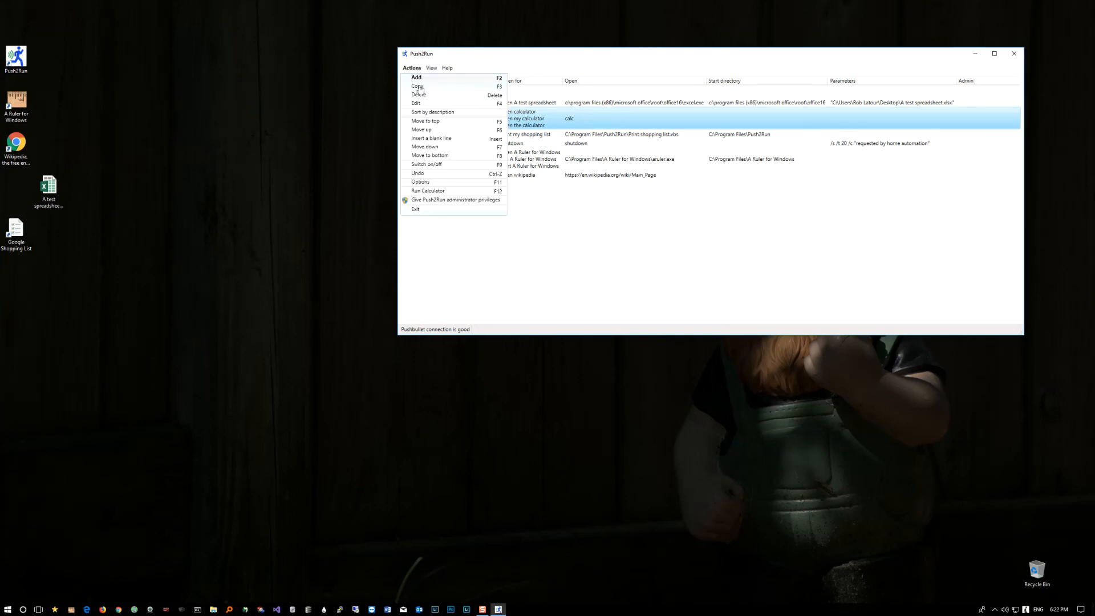
pyautogui.click(531, 145)
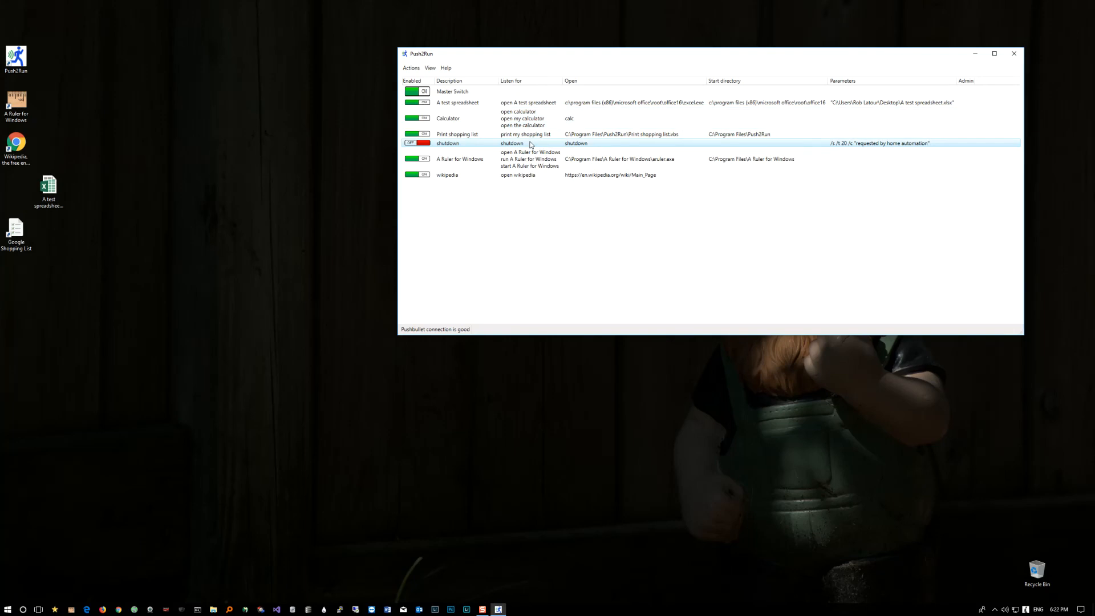
pyautogui.hotkey('ctrl', 'Up')
pyautogui.hotkey('ctrl', 'Down')
# Step: Insert a blank line below the Print shopping list entry and another below the A test spreadsheet entry
pyautogui.click(533, 138)
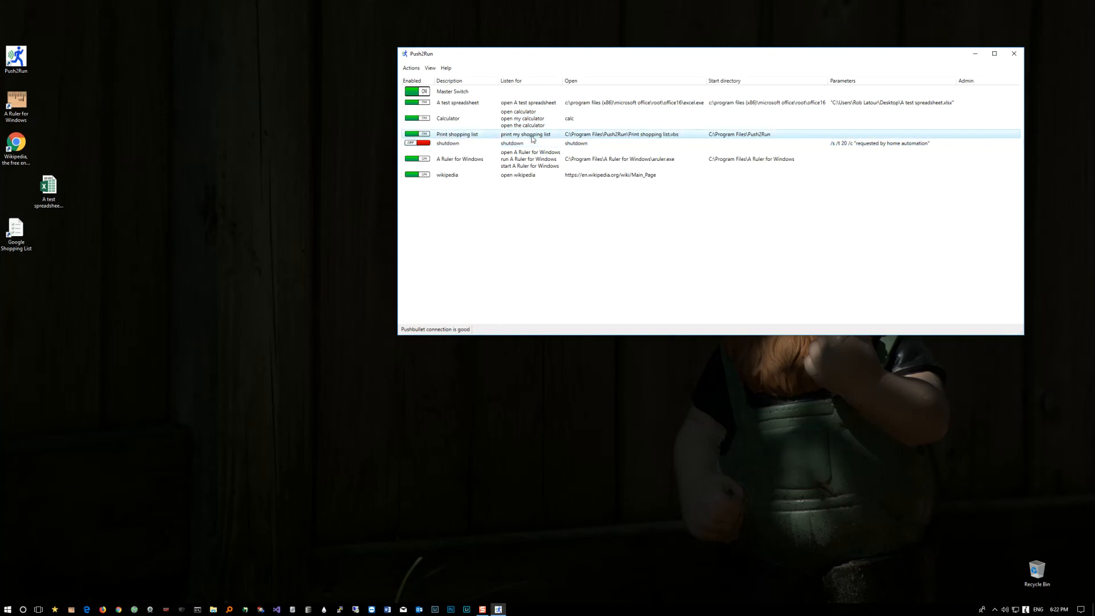
pyautogui.rightClick(532, 138)
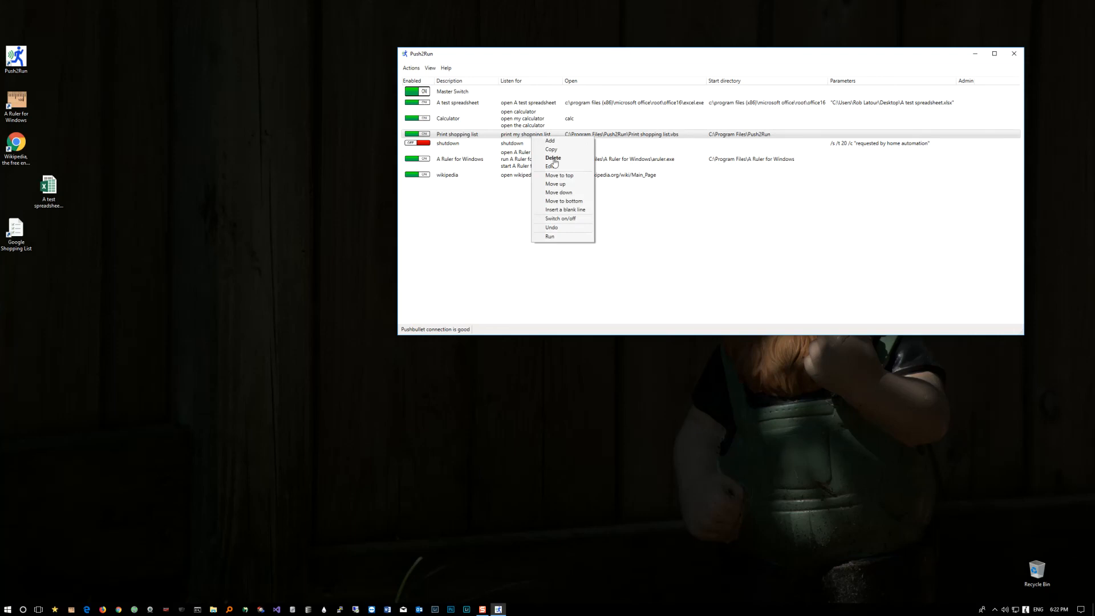
pyautogui.click(559, 211)
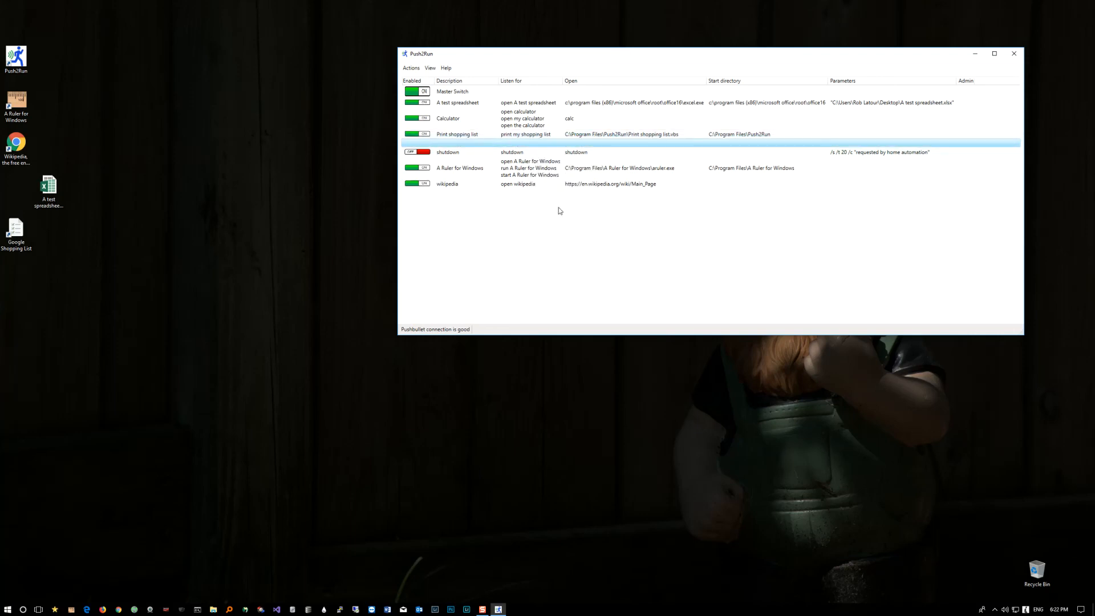
pyautogui.click(434, 105)
pyautogui.rightClick(434, 106)
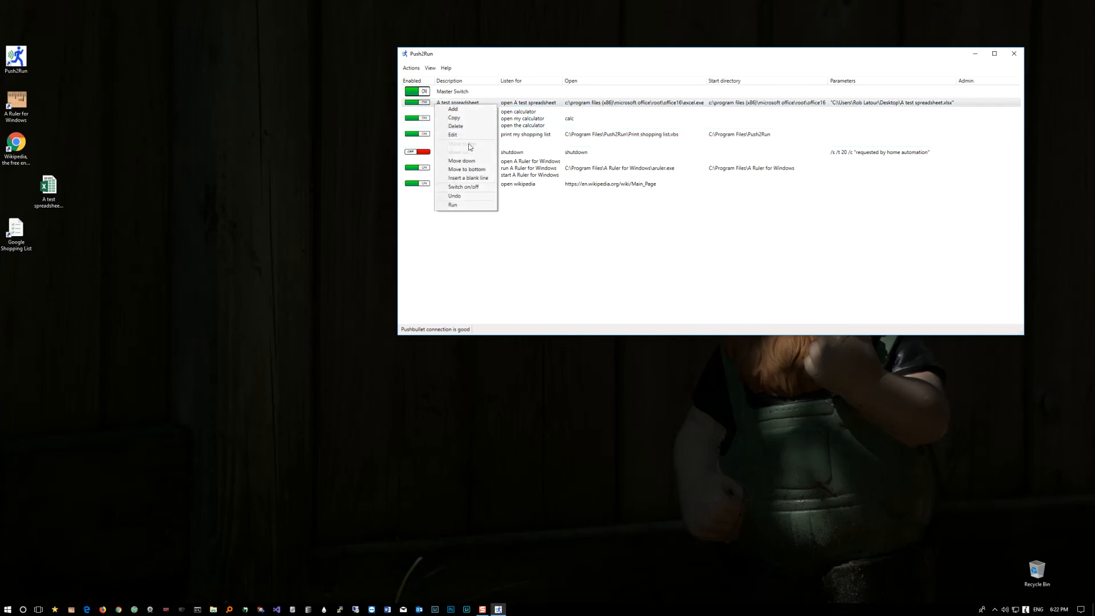
pyautogui.click(465, 175)
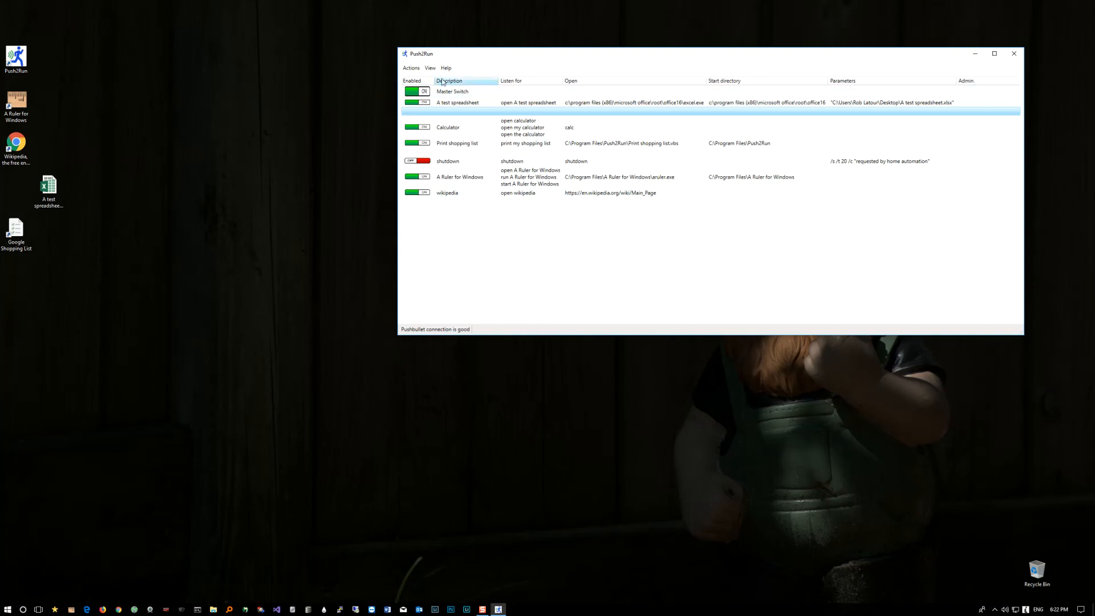
# Step: Turn on sorting by description for the entry list
pyautogui.click(412, 69)
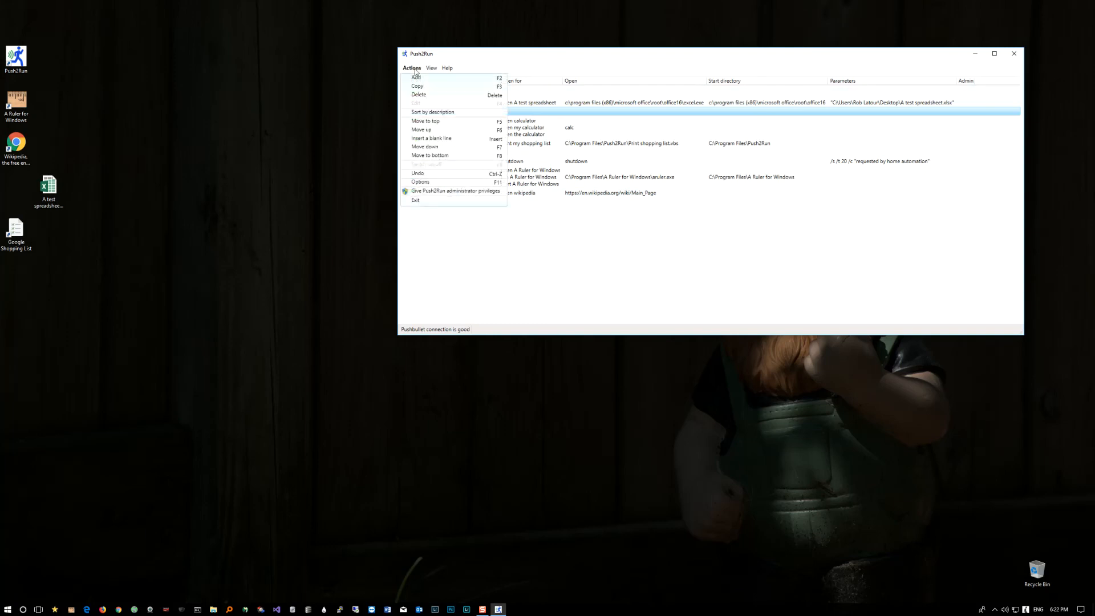
pyautogui.click(433, 113)
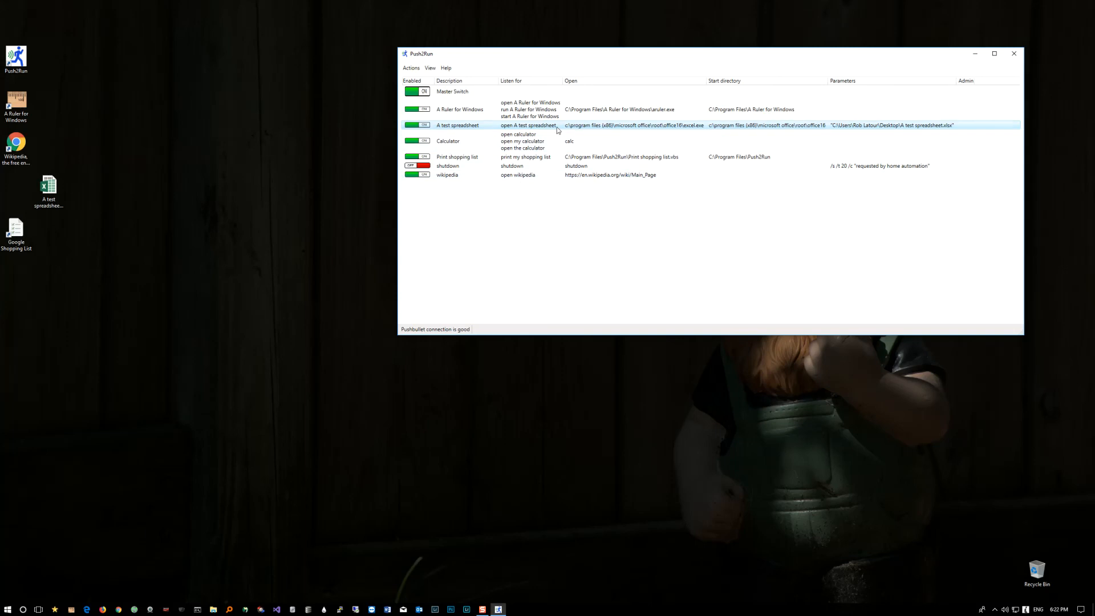
# Step: Delete the Calculator entry and undo the deletion
pyautogui.rightClick(542, 145)
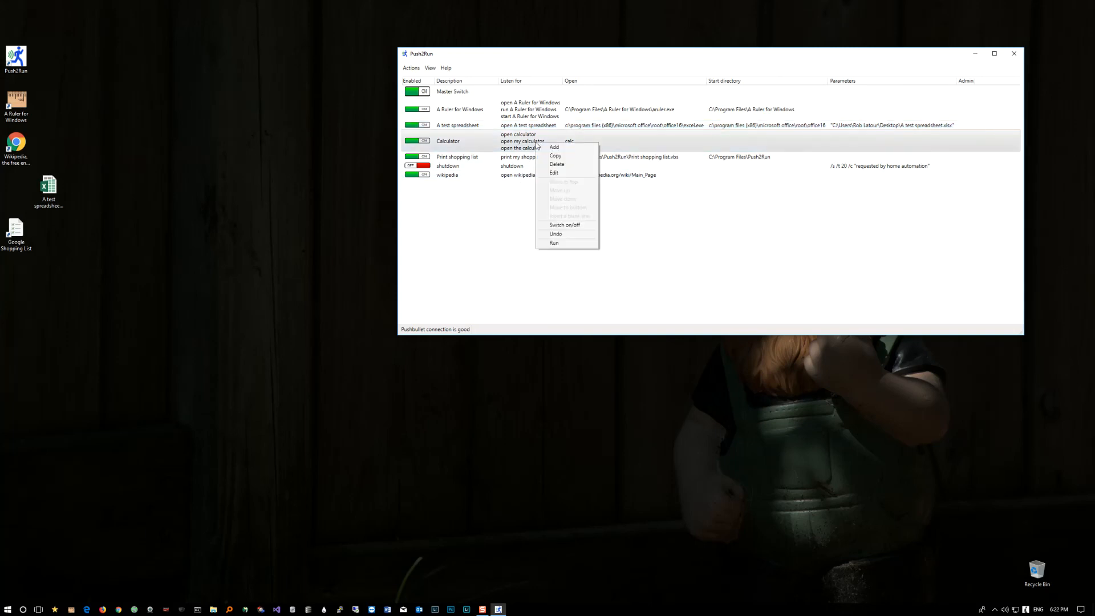
pyautogui.click(556, 164)
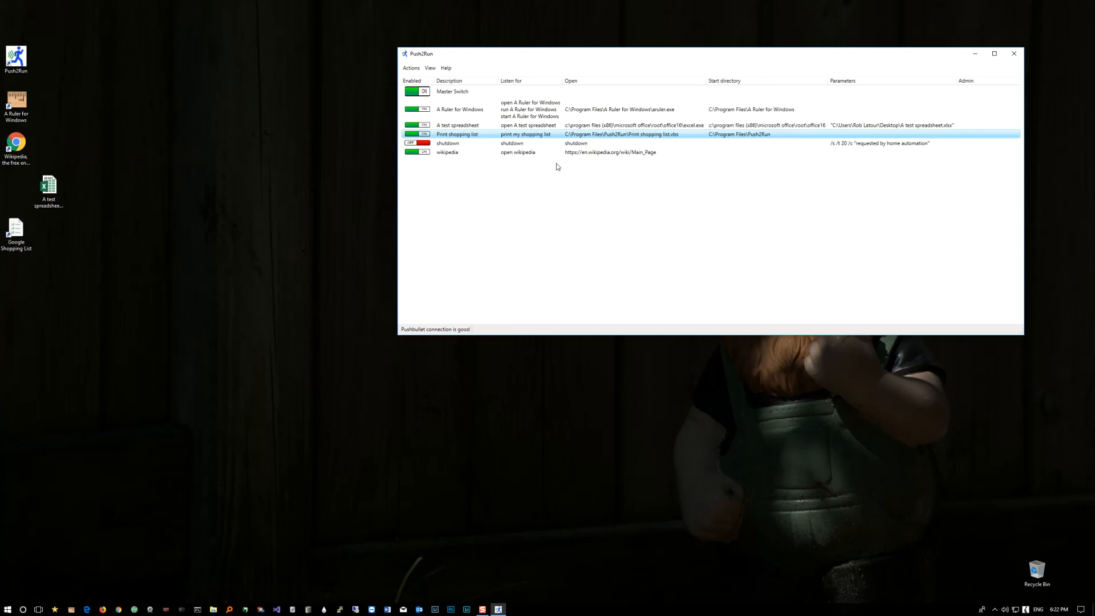
pyautogui.click(412, 68)
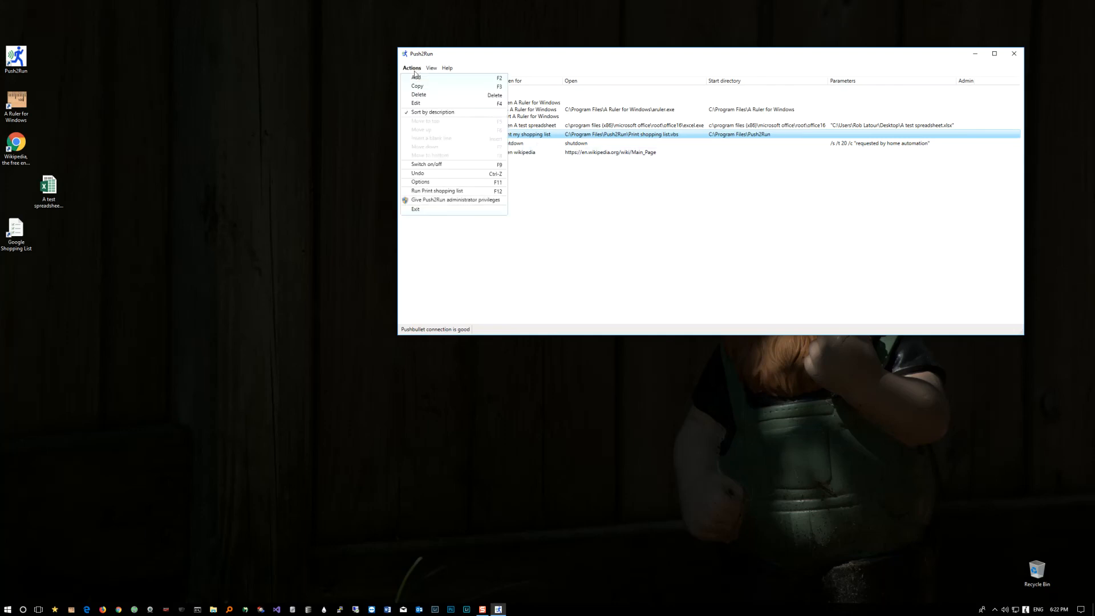
pyautogui.click(425, 174)
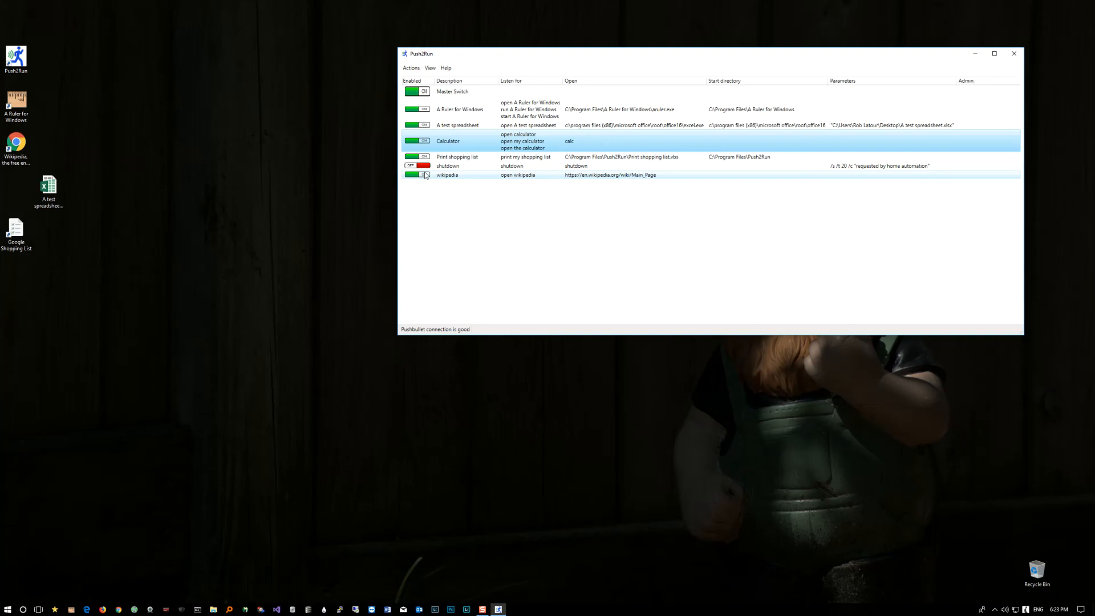
# Step: Edit the Calculator entry so it starts with administrative privileges, and save it
pyautogui.doubleClick(492, 143)
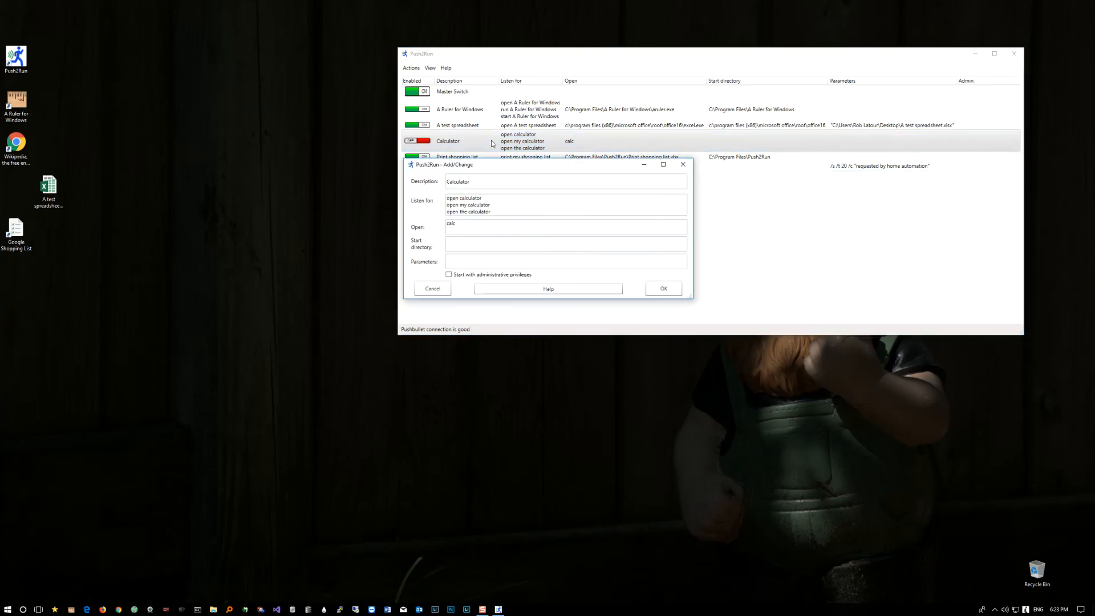
pyautogui.click(449, 275)
pyautogui.click(660, 292)
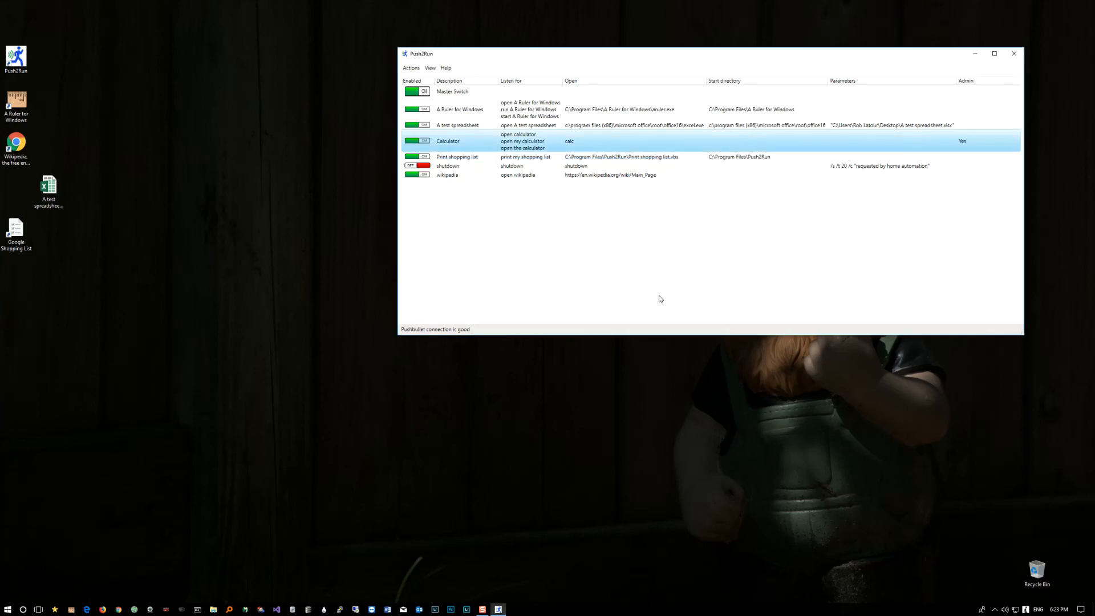
# Step: Run the Calculator entry to test it, and close the calculator
pyautogui.rightClick(537, 143)
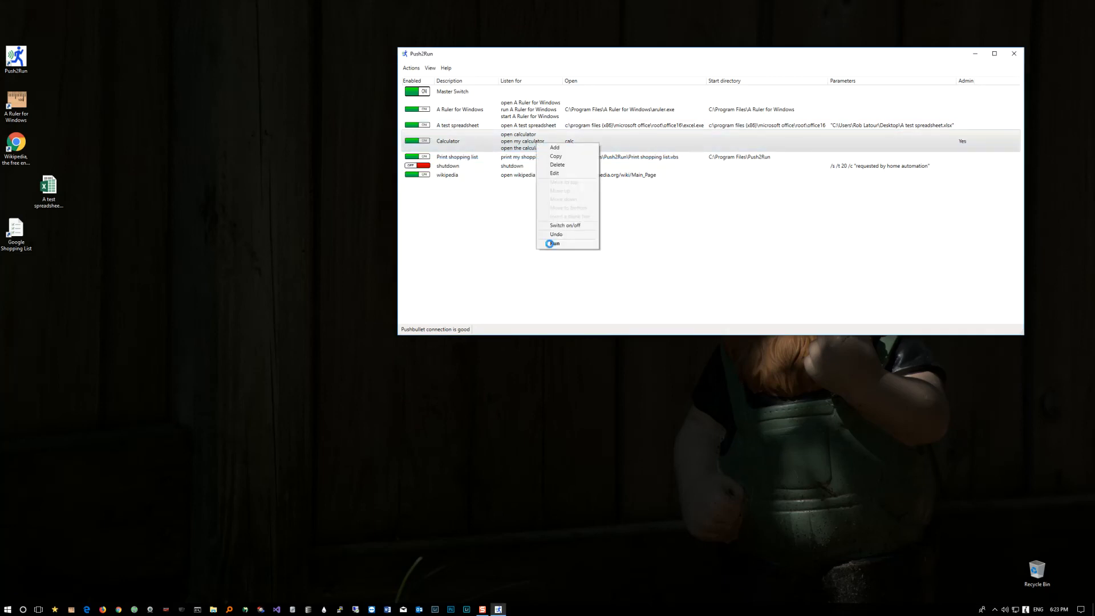
pyautogui.click(551, 243)
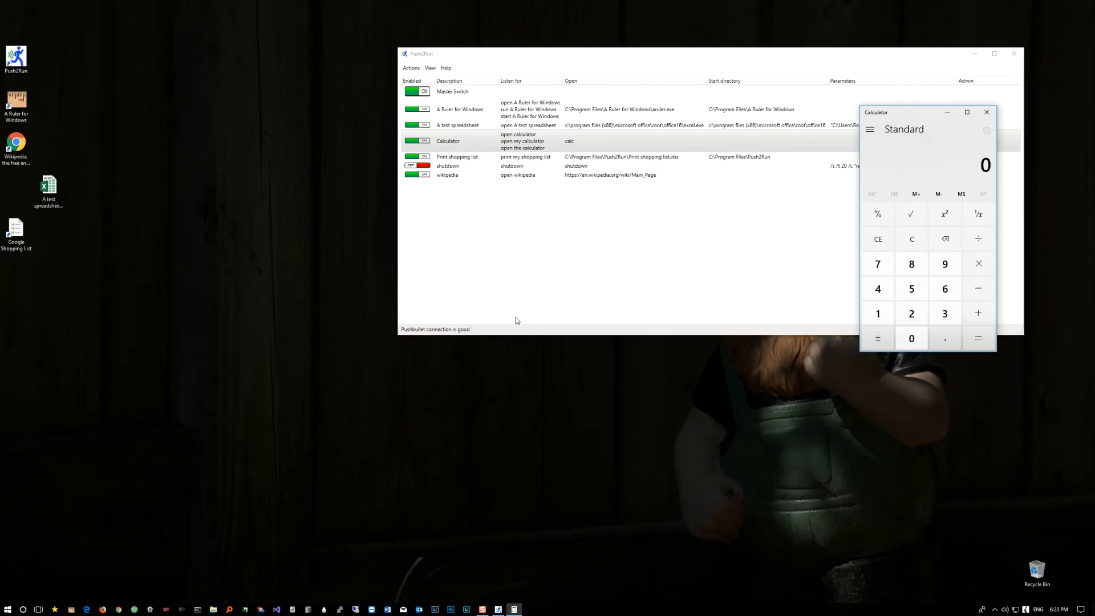
pyautogui.click(988, 115)
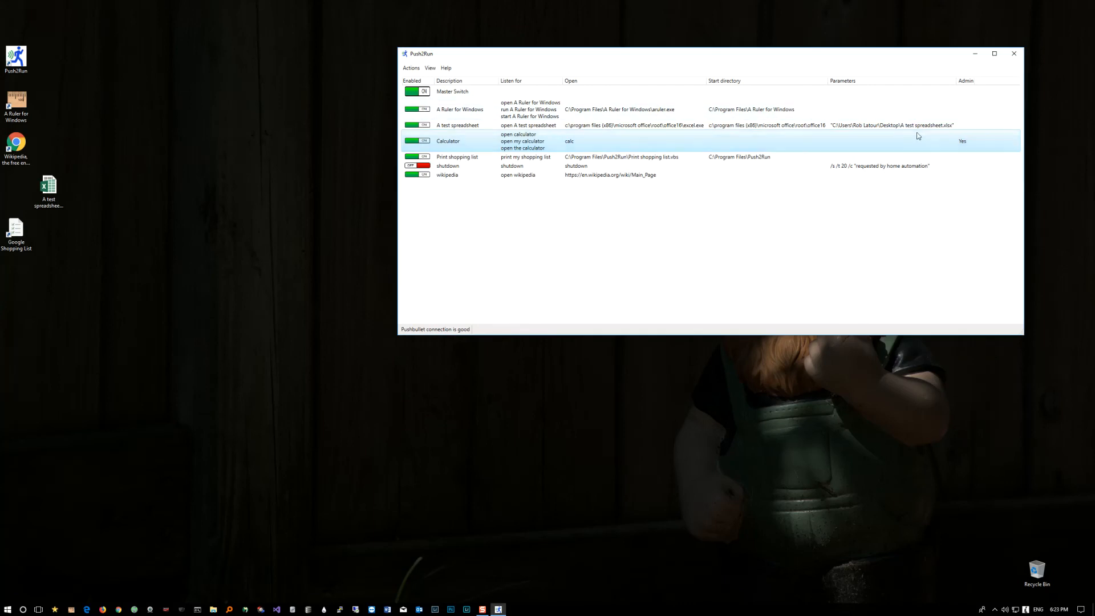
# Step: Move the Push2Run window and examine the run-as-administrator option of its desktop shortcut
pyautogui.moveTo(794, 58); pyautogui.dragTo(710, 70)
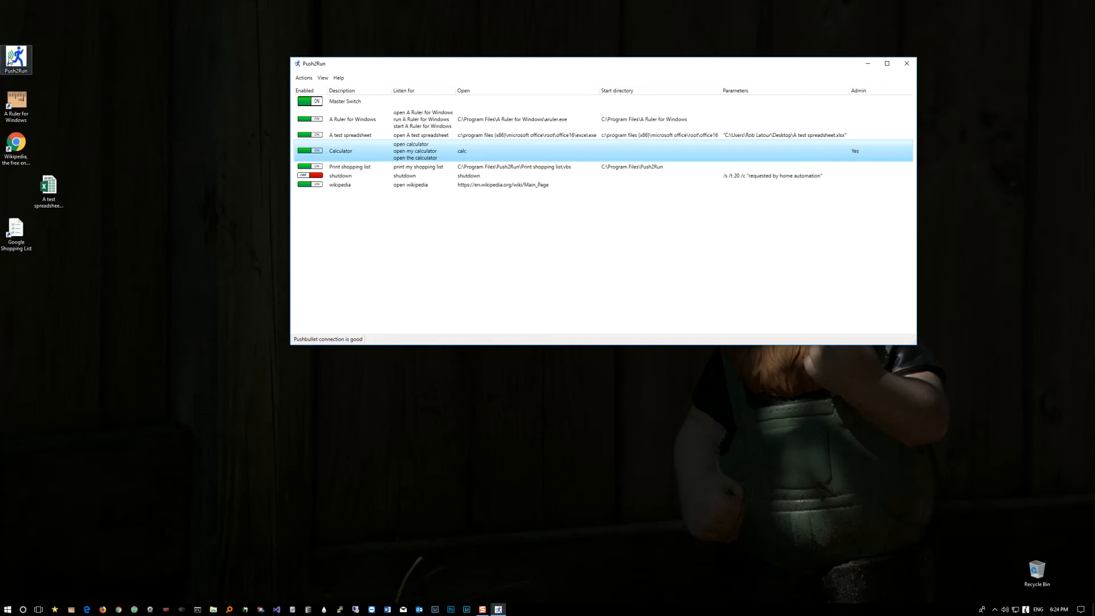
pyautogui.rightClick(9, 57)
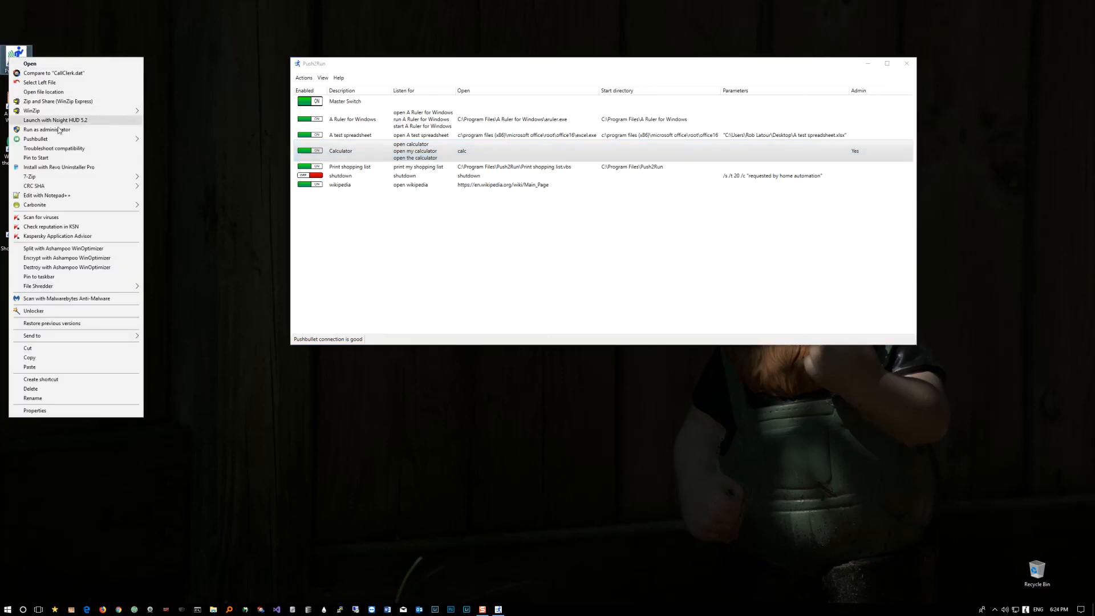
pyautogui.click(392, 237)
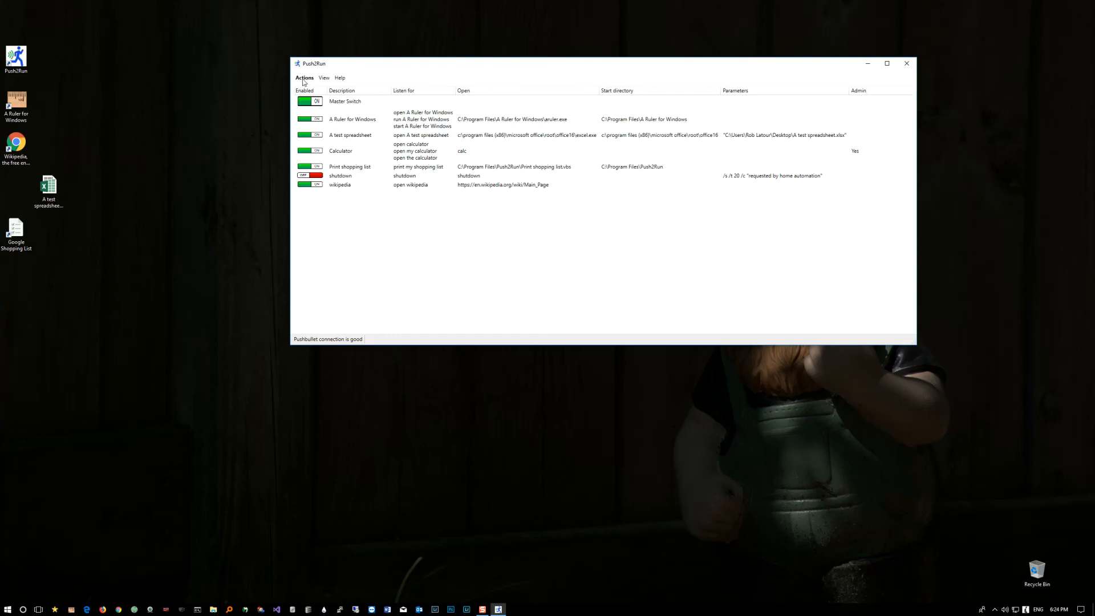
# Step: Give Push2Run administrator privileges, and remove them again
pyautogui.click(304, 78)
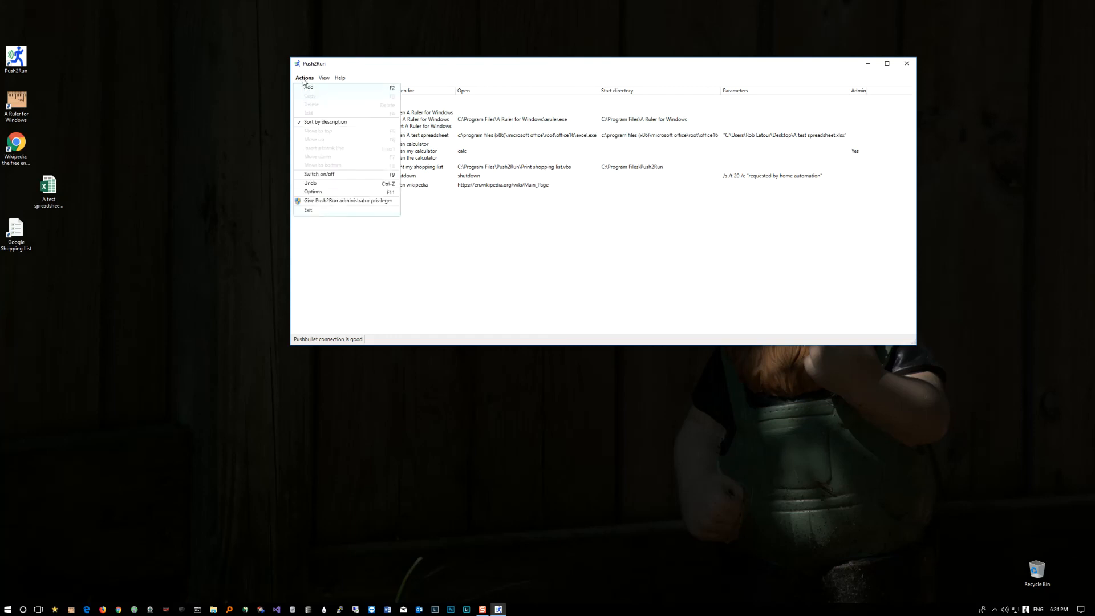
pyautogui.click(332, 202)
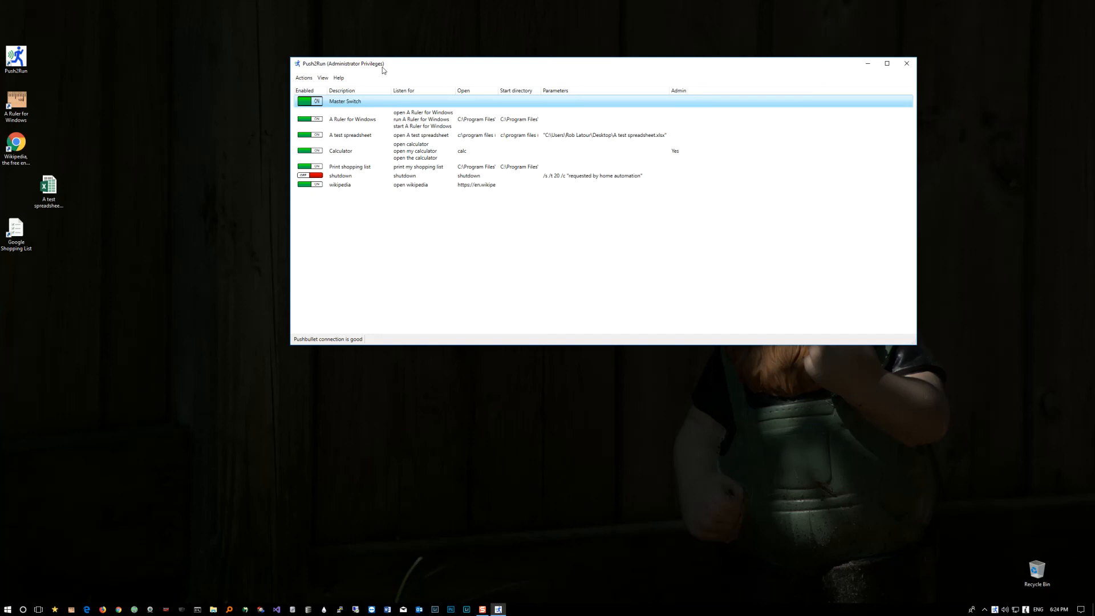
pyautogui.click(307, 79)
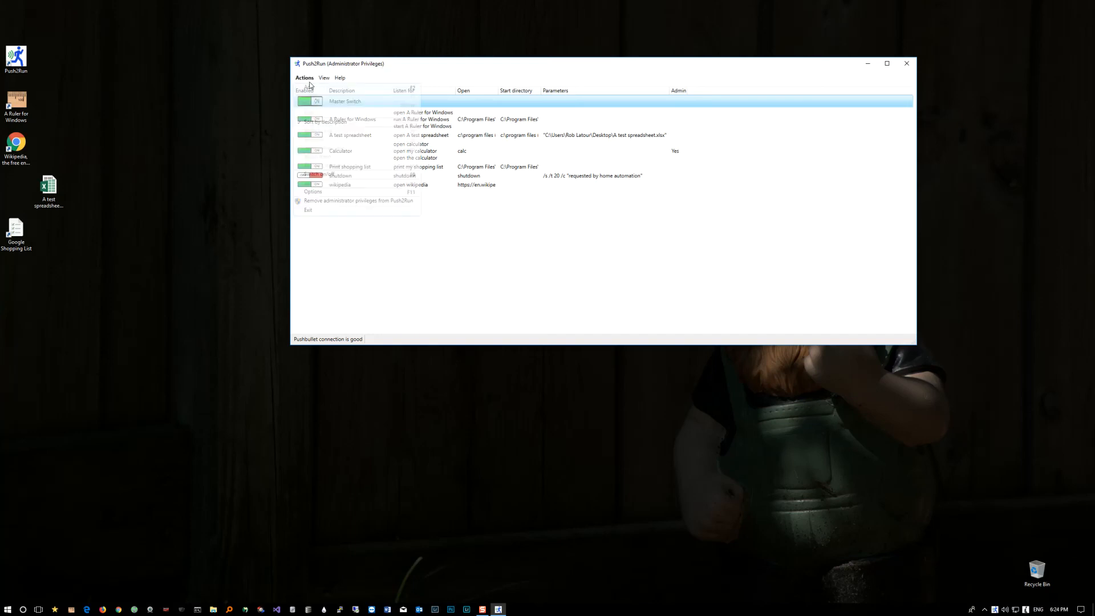
pyautogui.click(315, 200)
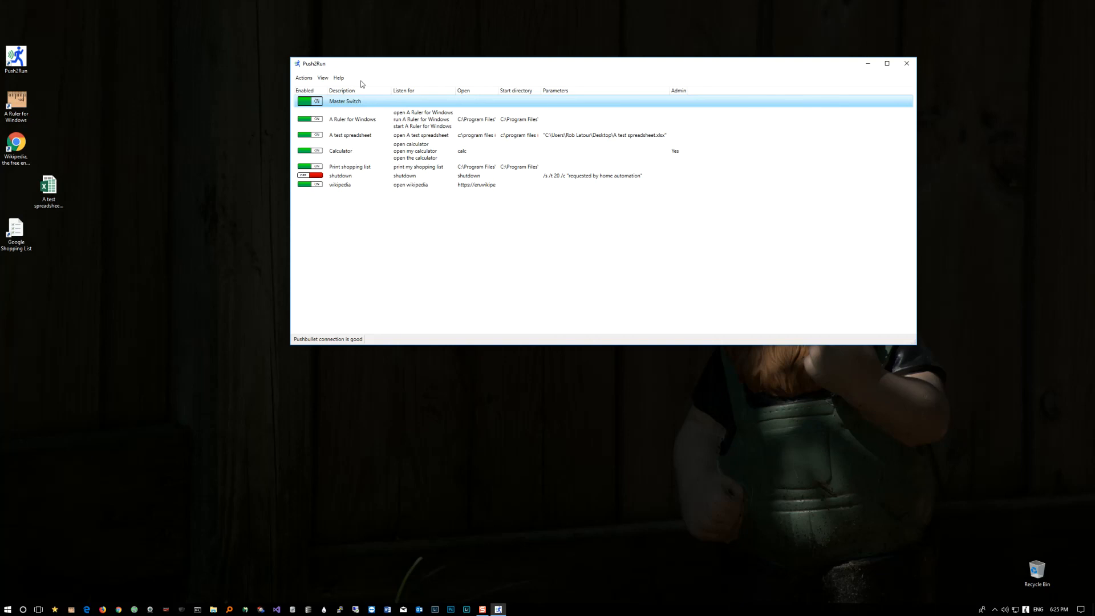
# Step: Turn off starting with administrative privileges for the Calculator entry and save the change
pyautogui.click(354, 154)
pyautogui.doubleClick(354, 154)
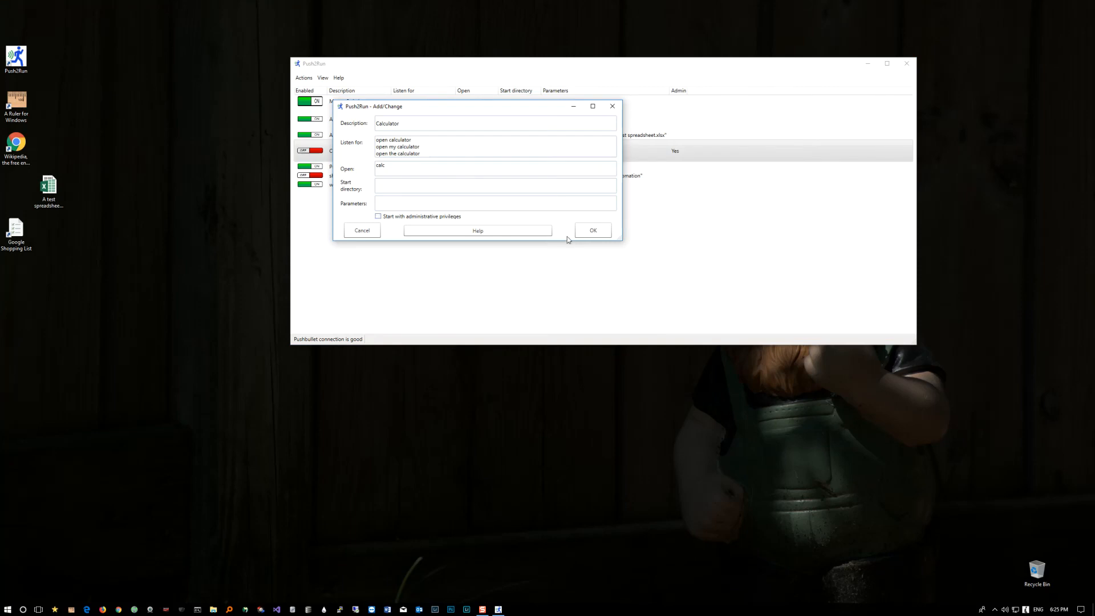
pyautogui.click(593, 231)
pyautogui.rightClick(353, 152)
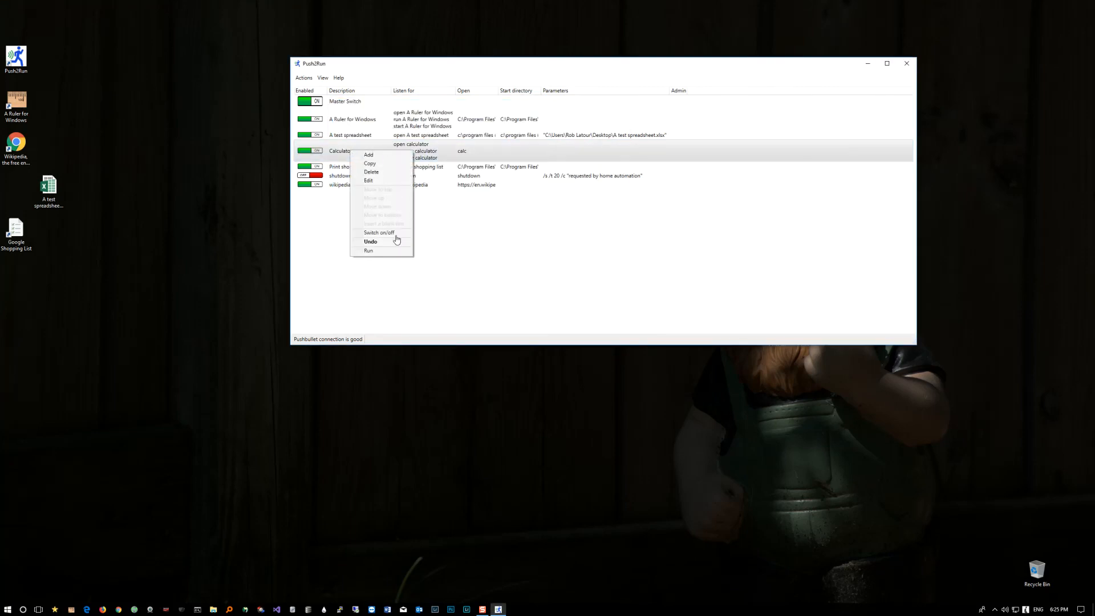
pyautogui.click(417, 148)
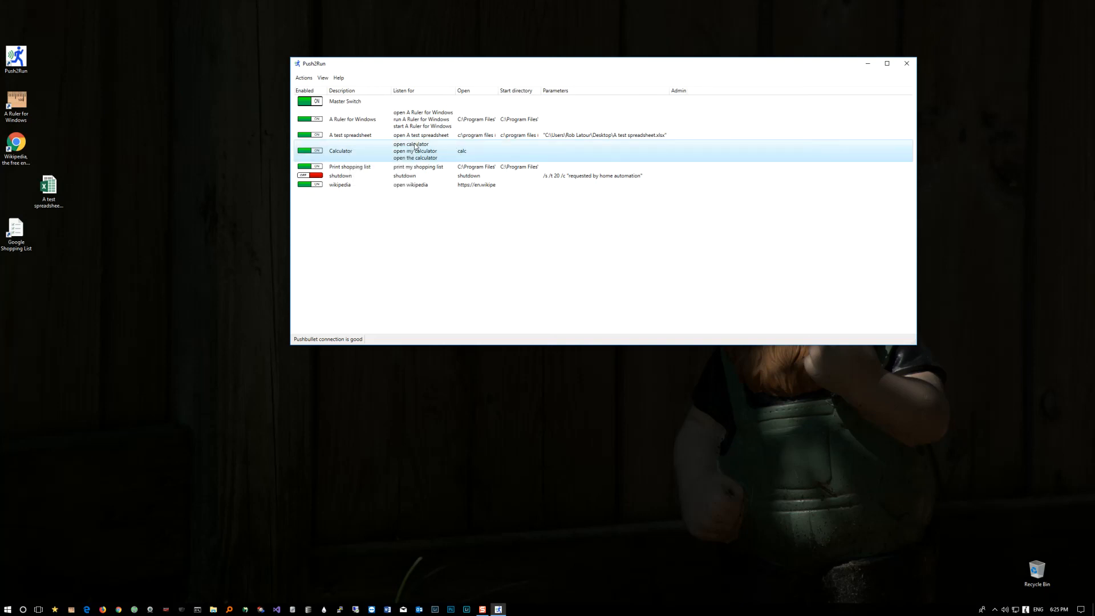
pyautogui.rightClick(417, 147)
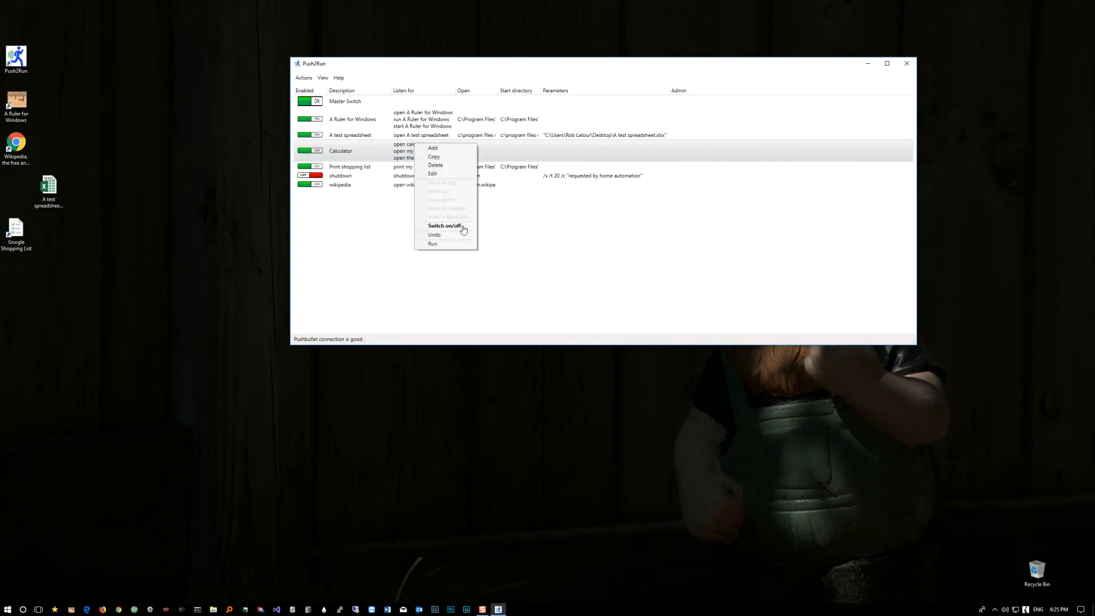
# Step: Enable starting with administrative privileges for the Calculator entry, save it, and give Push2Run administrator privileges
pyautogui.click(368, 151)
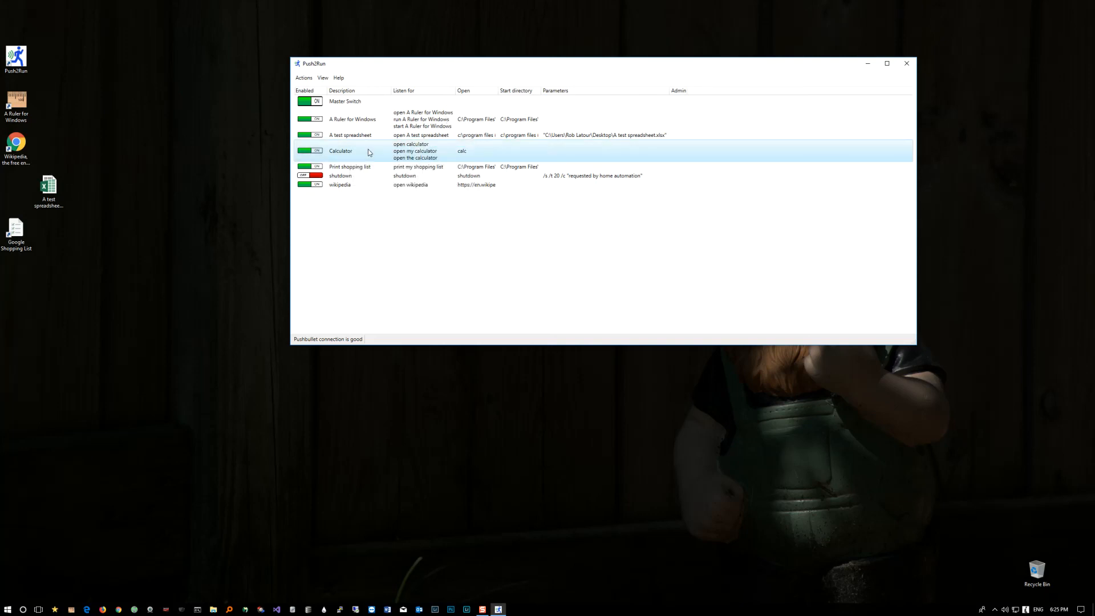
pyautogui.doubleClick(368, 151)
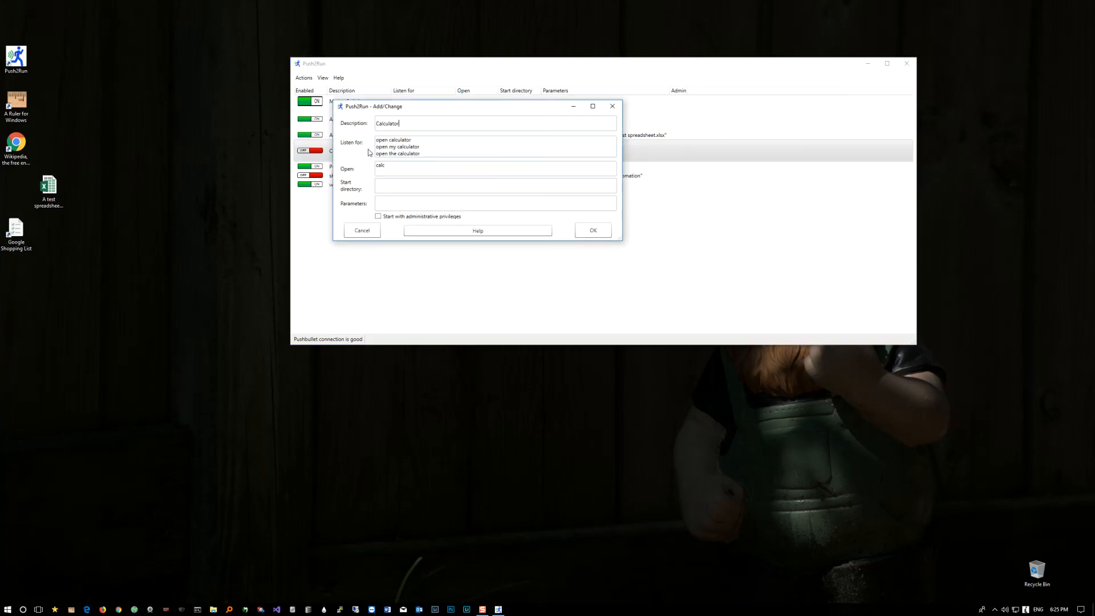
pyautogui.click(585, 229)
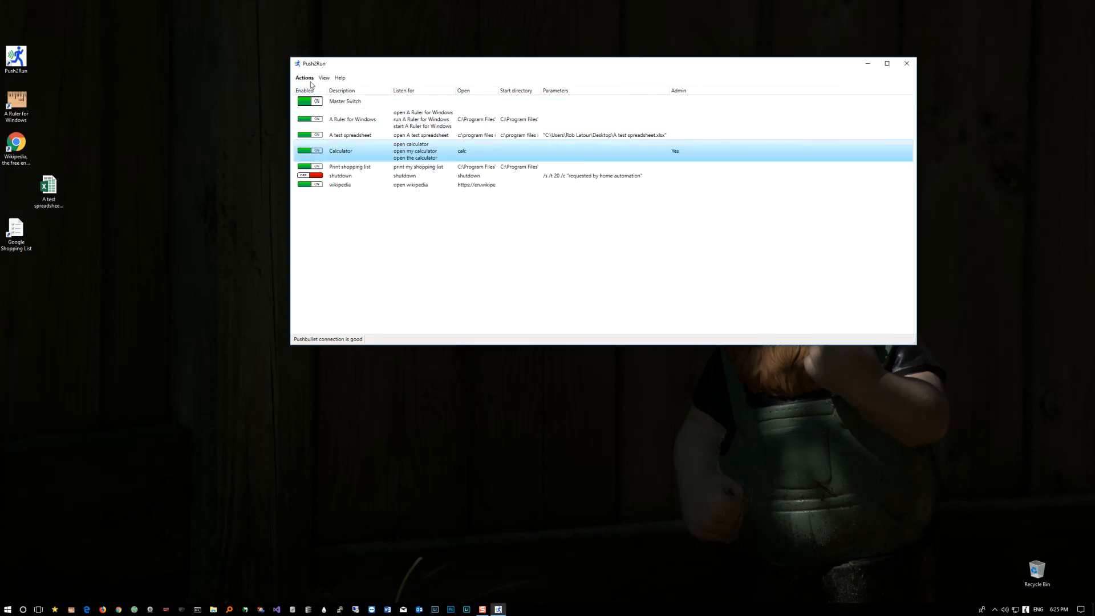
pyautogui.click(305, 79)
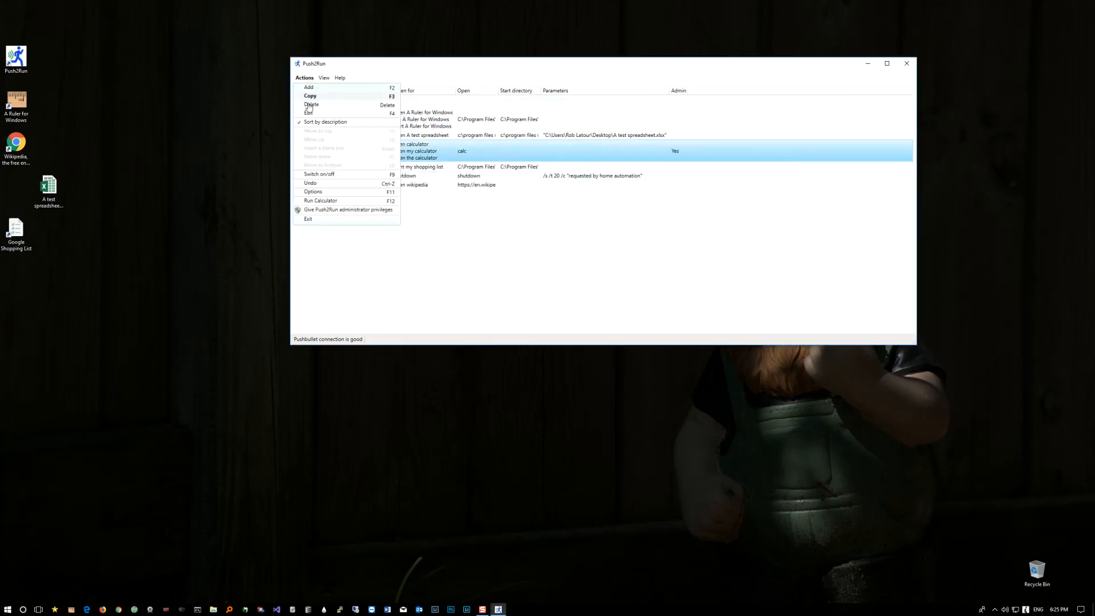
pyautogui.click(318, 208)
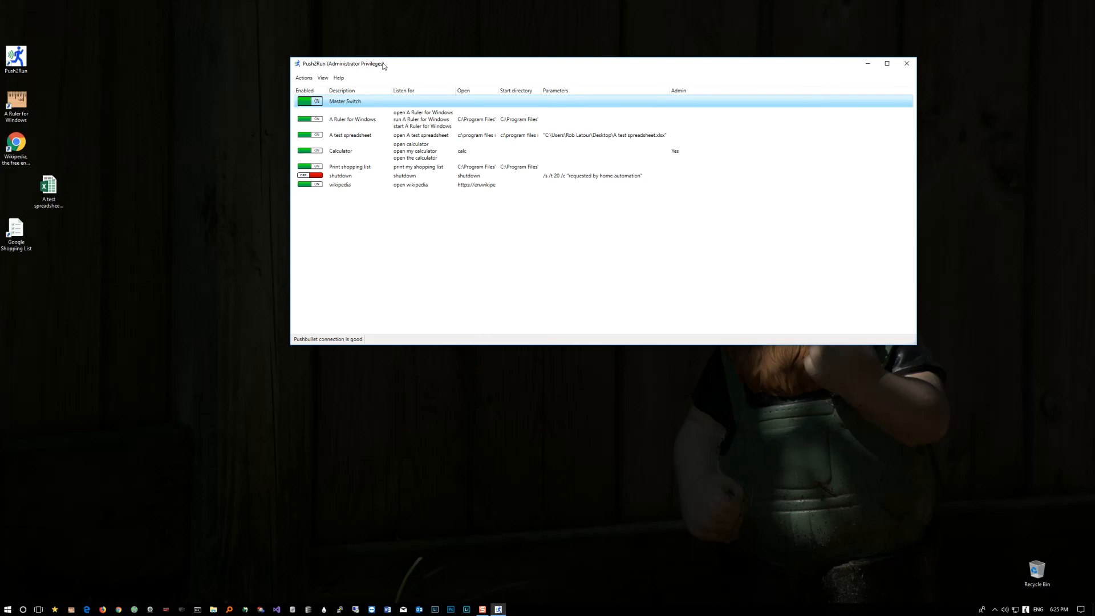
# Step: Run the Calculator entry with its administrative setting on, and close the calculator
pyautogui.rightClick(364, 149)
pyautogui.click(390, 250)
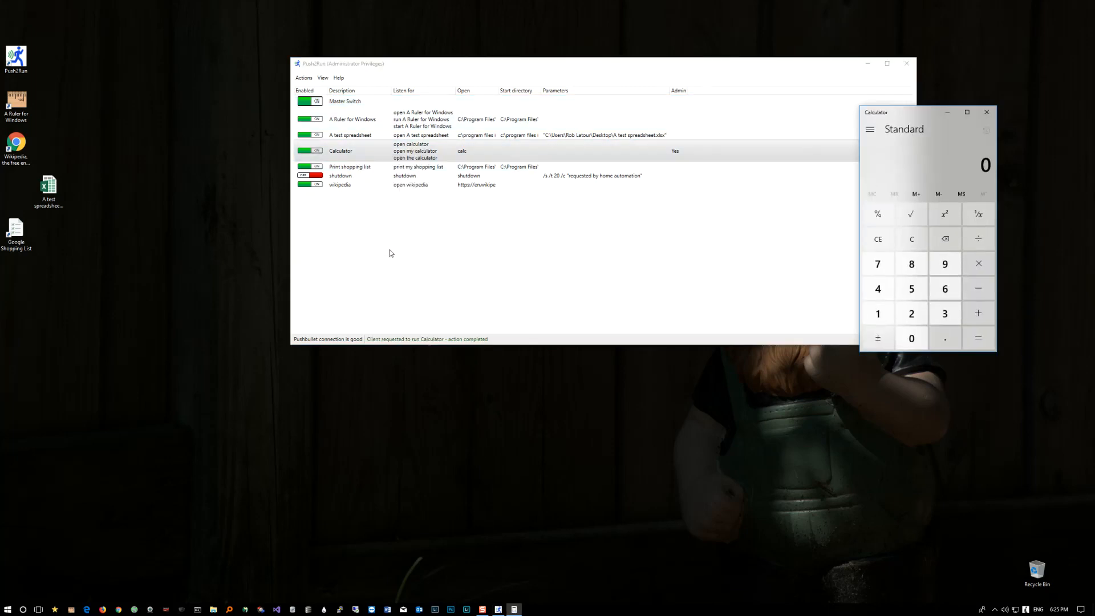
pyautogui.click(995, 113)
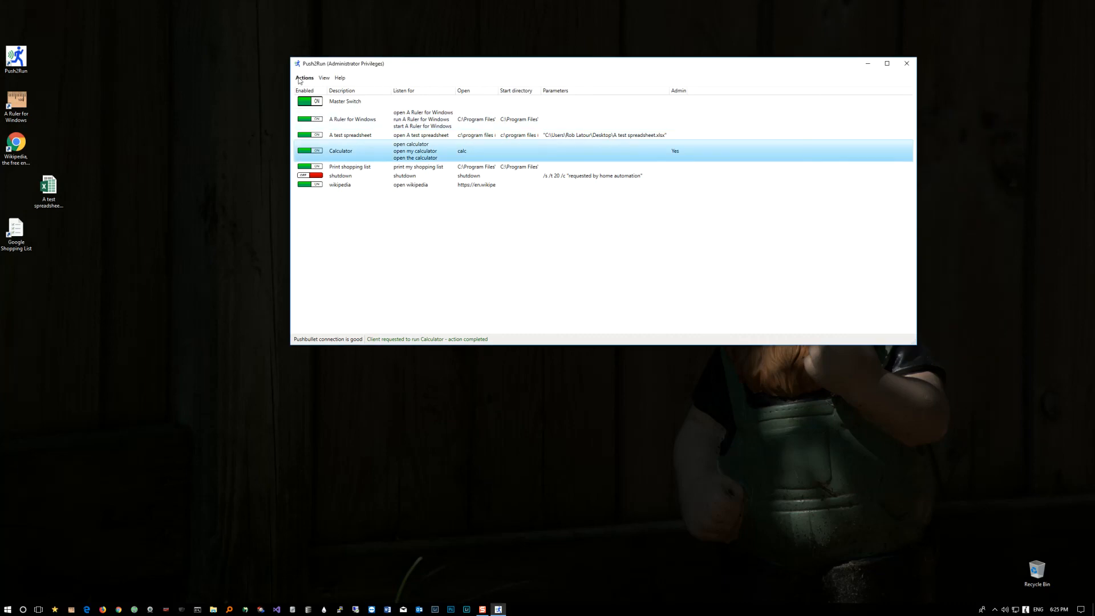
# Step: Turn off starting with administrative privileges for the Calculator entry and save the change
pyautogui.click(304, 78)
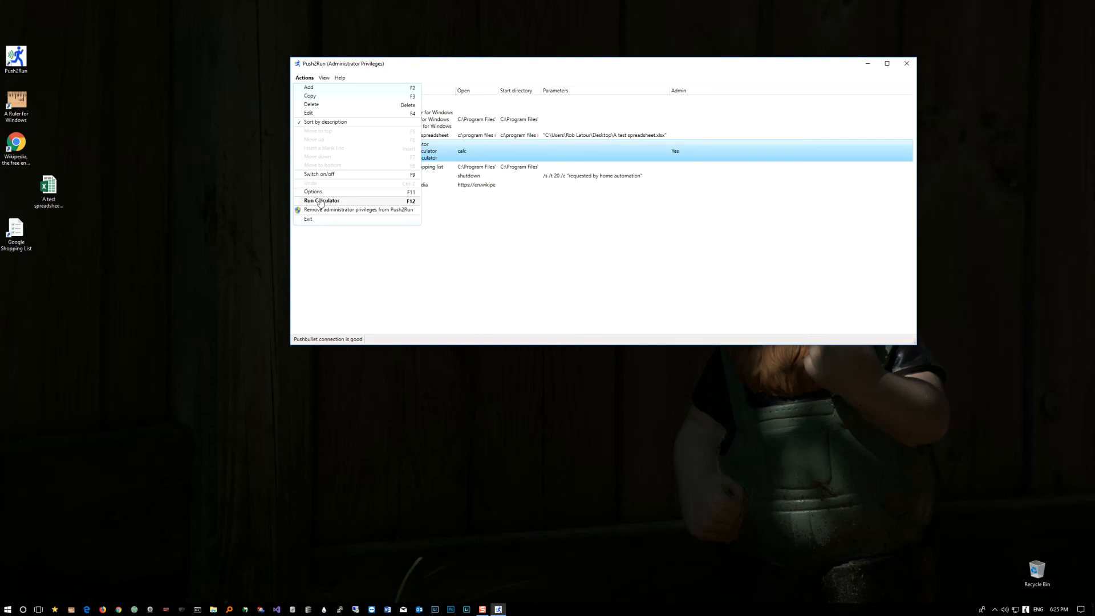
pyautogui.doubleClick(584, 150)
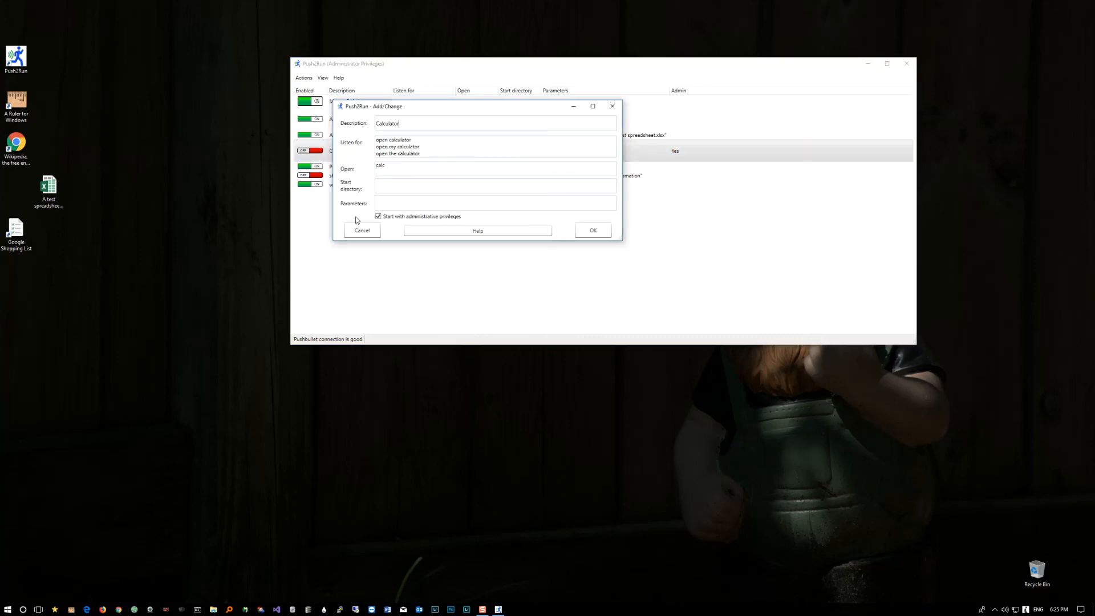
pyautogui.click(378, 216)
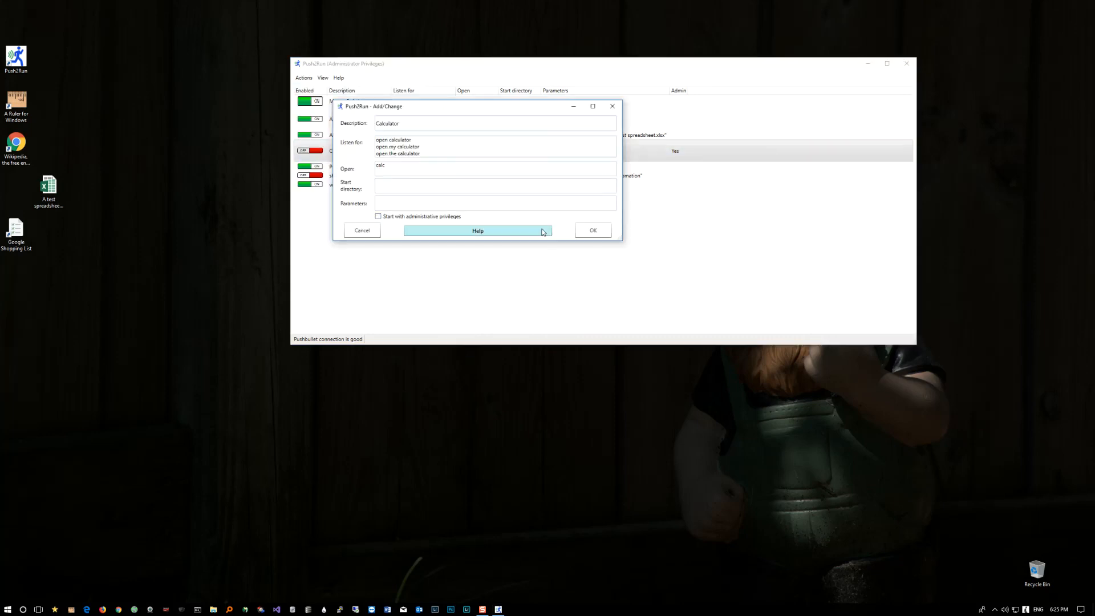
pyautogui.click(581, 229)
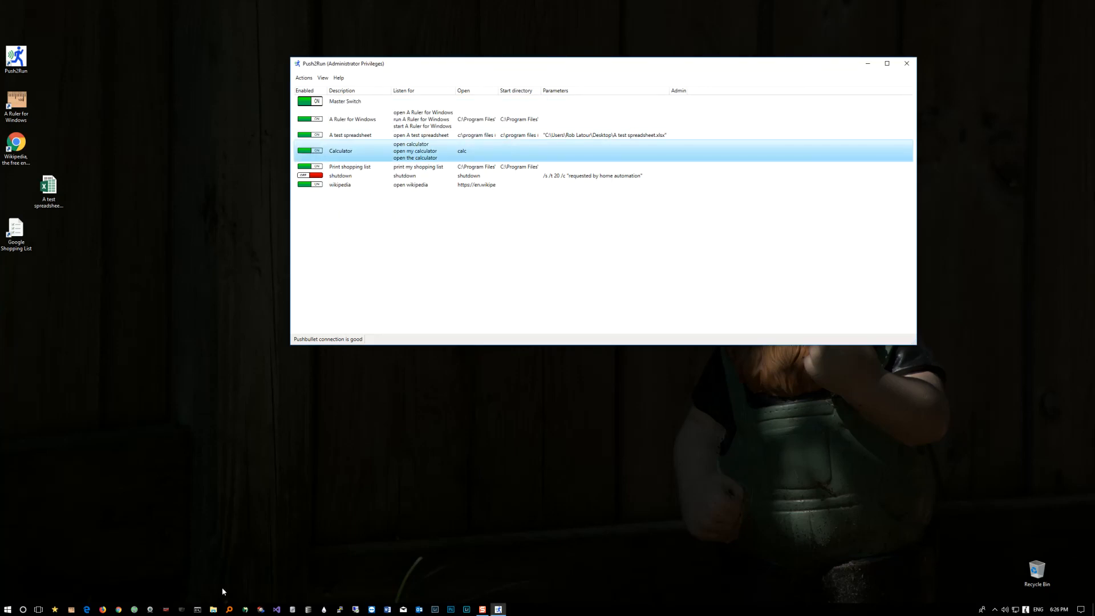
# Step: Open a Command Prompt and change from the drive root to the Program Files directory
pyautogui.click(198, 609)
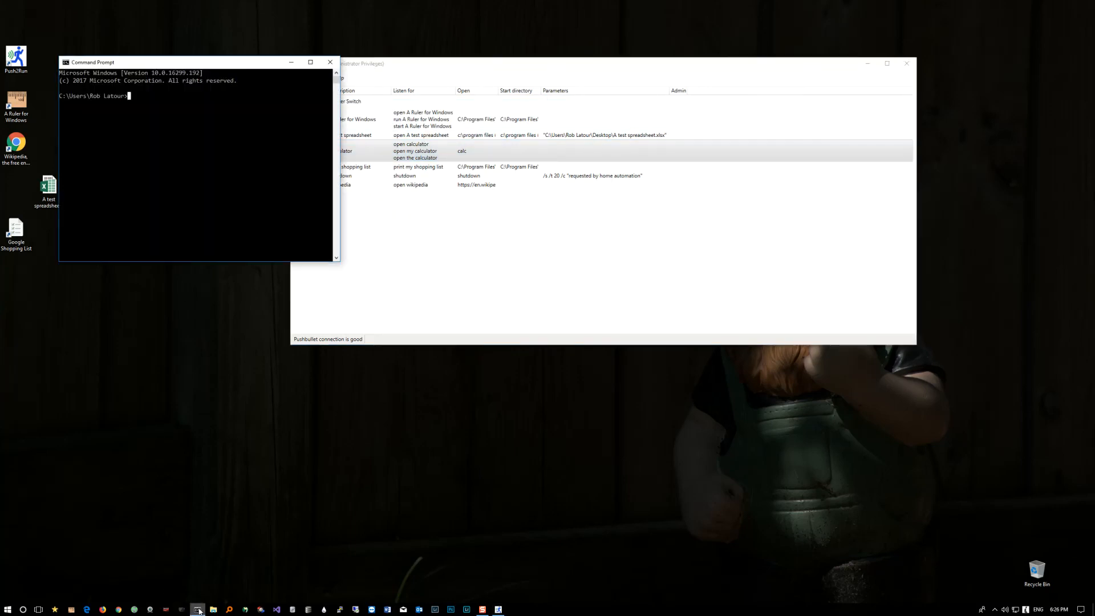
pyautogui.write('cd \\')
pyautogui.press('Return')
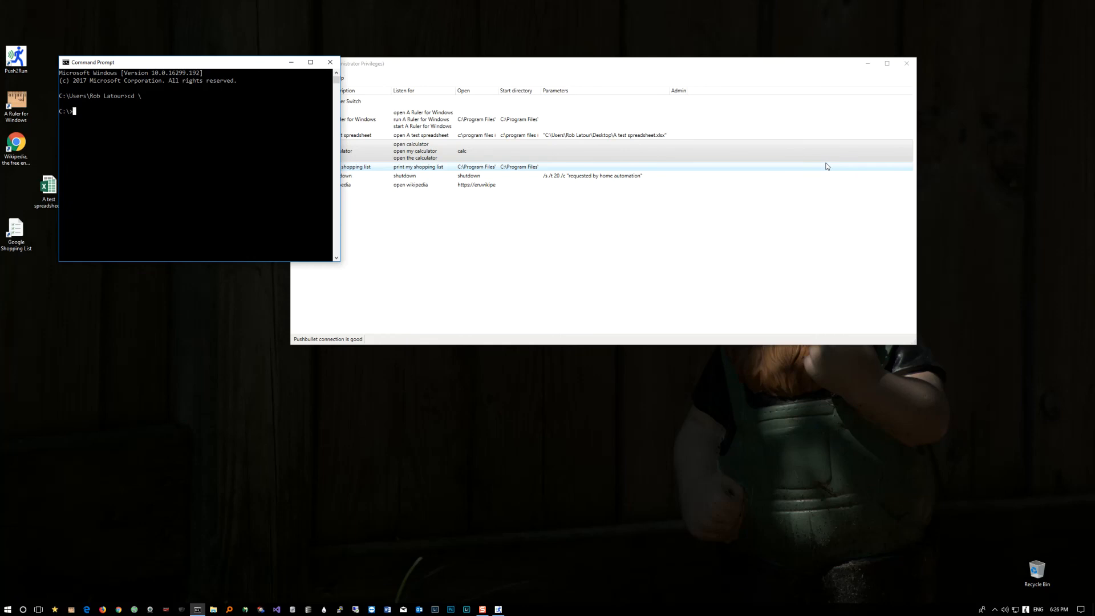
pyautogui.write('cd "program fi')
pyautogui.write('les')
pyautogui.press('Return')
# Step: Change to the push2run subdirectory of Program Files
pyautogui.write('cd "push24')
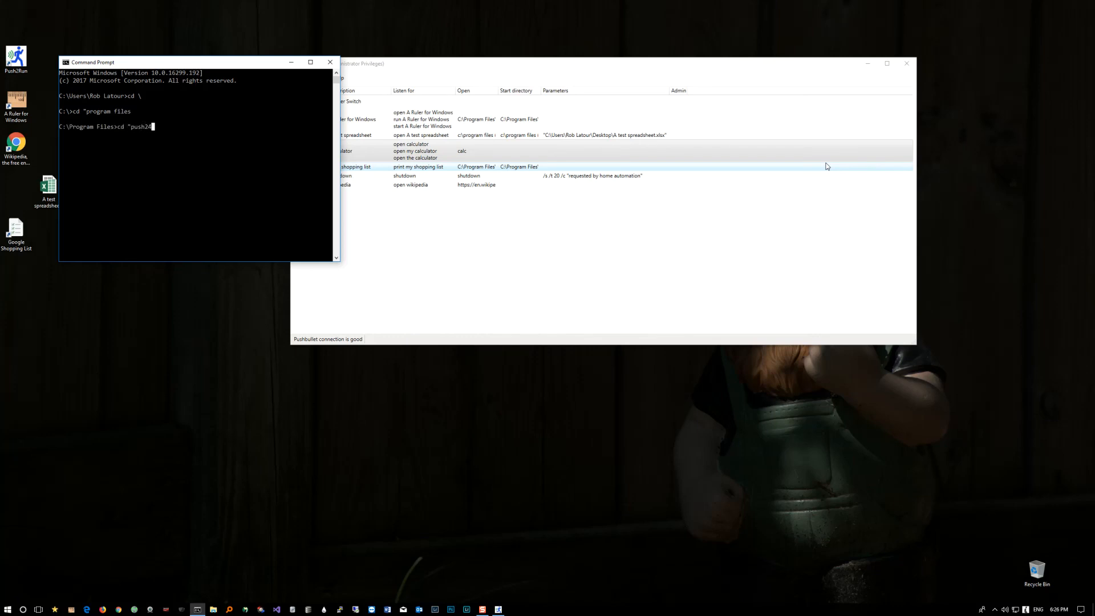
pyautogui.write('rubn')
pyautogui.press('BackSpace')
pyautogui.press('BackSpace')
pyautogui.write('n')
pyautogui.press('Return')
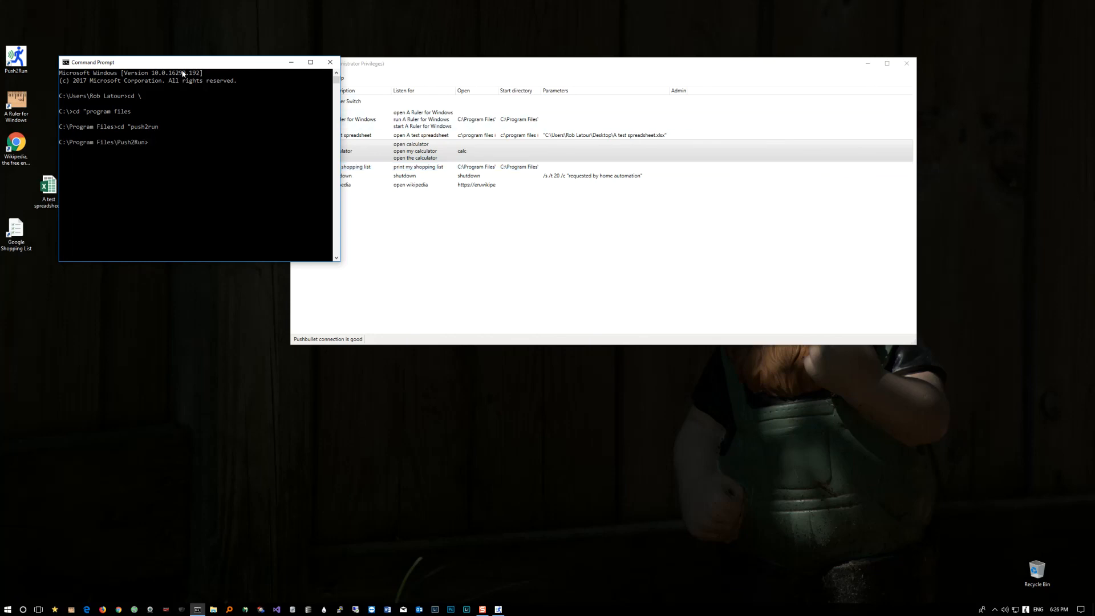
# Step: Run "push2run open a ruler for windows" from the command line, and close the ruler and the Command Prompt
pyautogui.moveTo(193, 64); pyautogui.dragTo(429, 238)
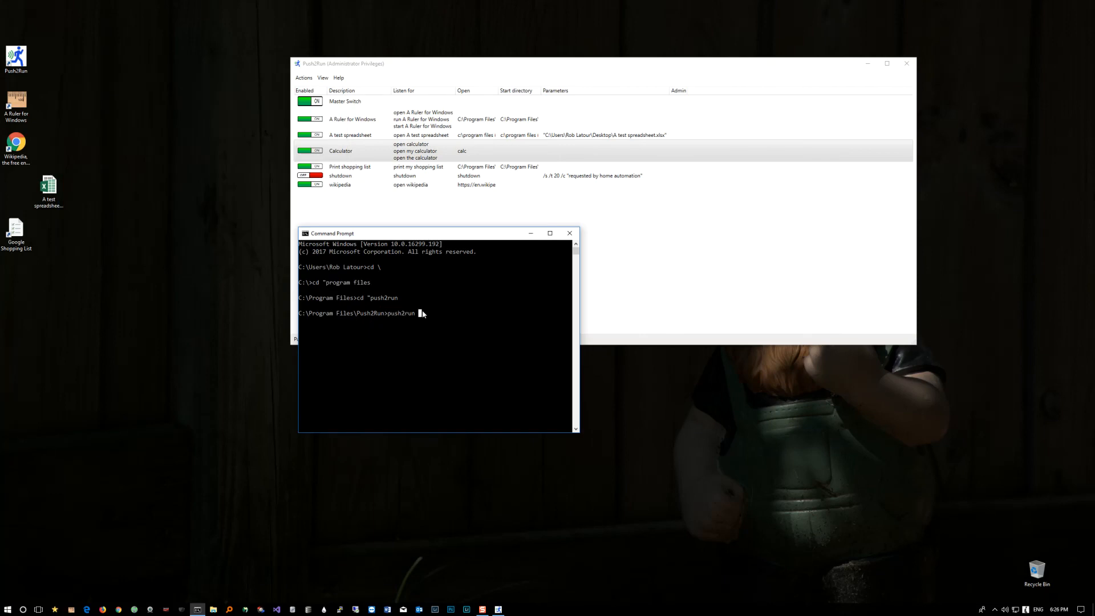
pyautogui.write('open a ruler for windows')
pyautogui.press('Return')
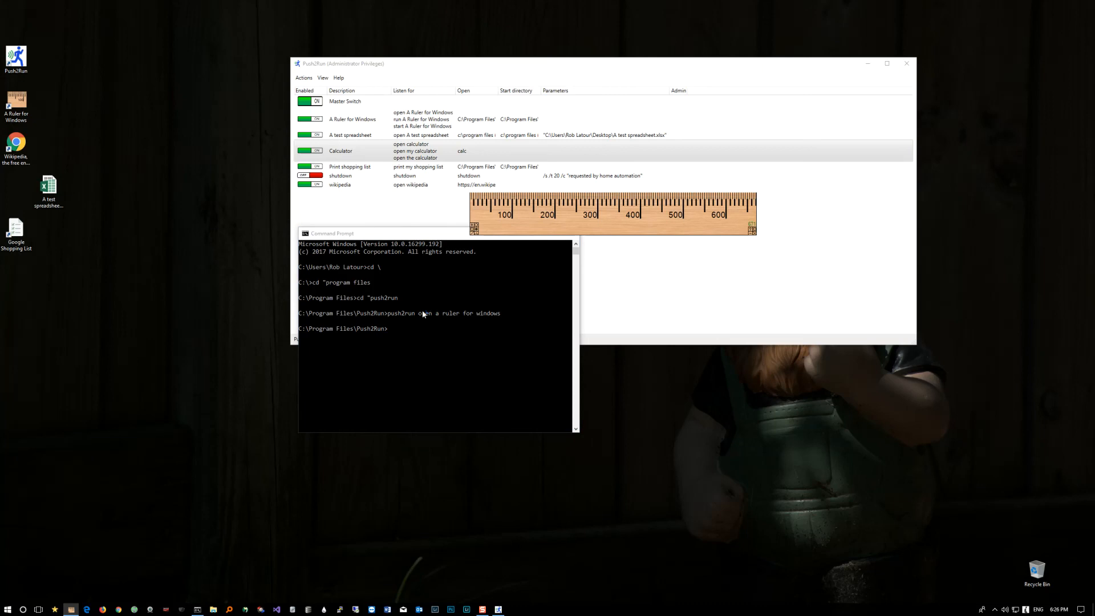
pyautogui.click(754, 232)
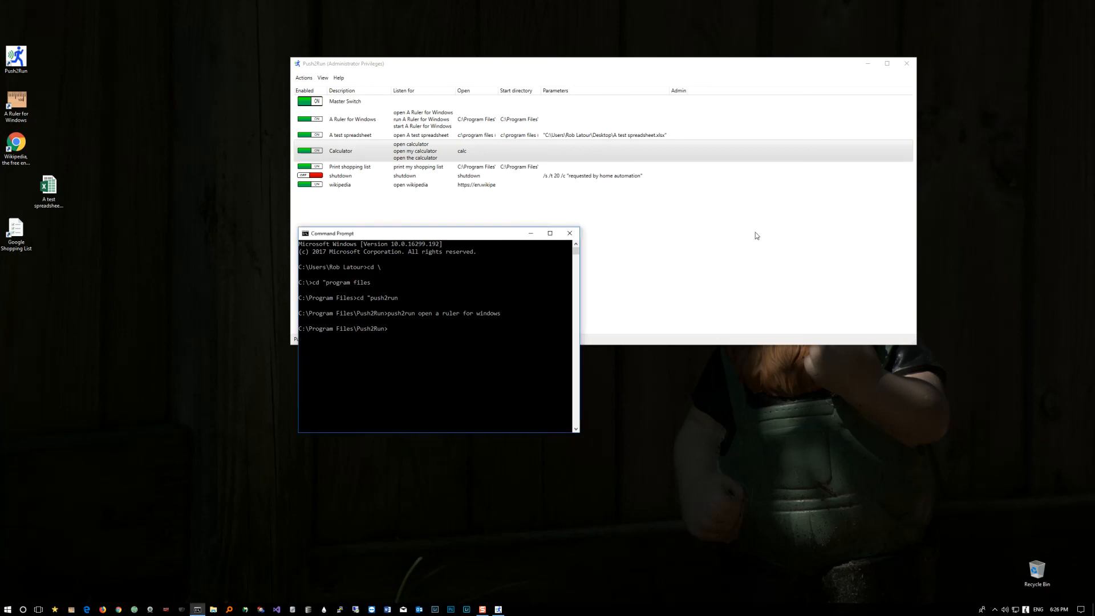
pyautogui.click(576, 237)
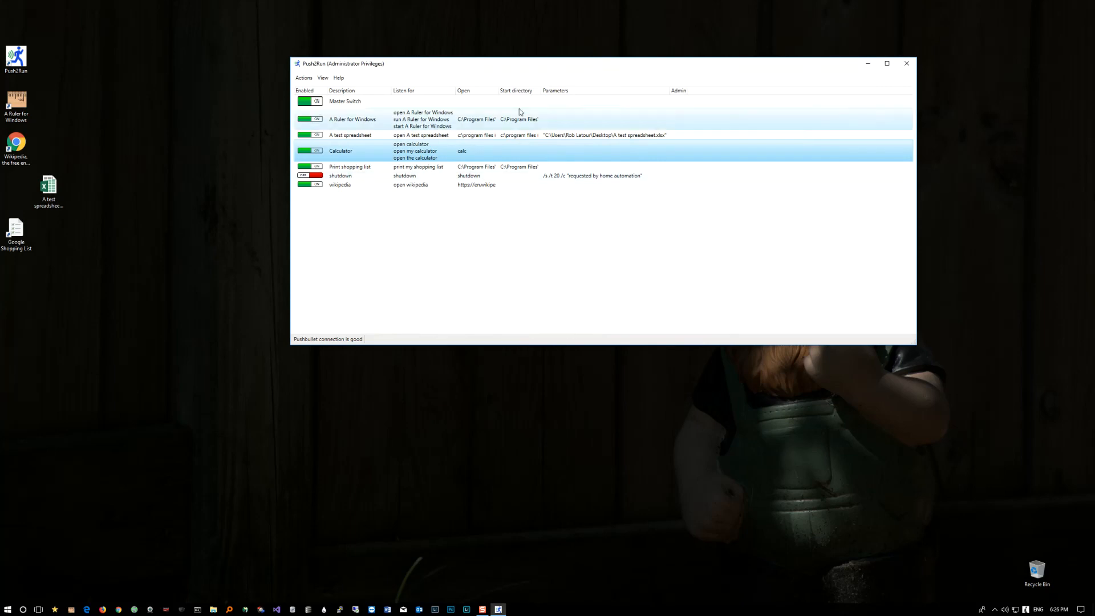
# Step: Copy the Calculator entry and delete the copy
pyautogui.click(310, 80)
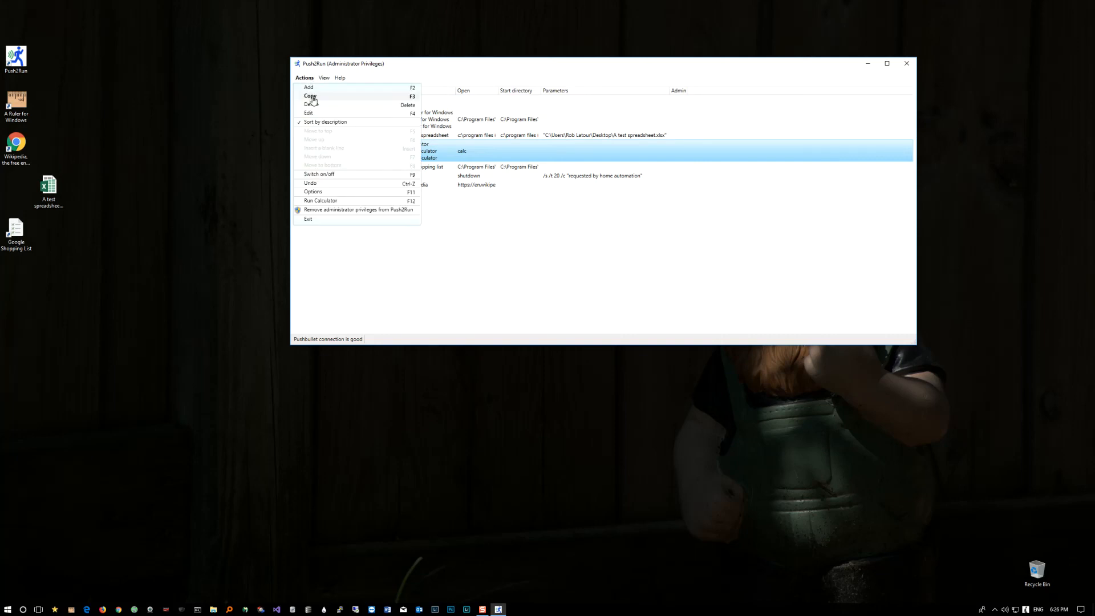
pyautogui.click(563, 152)
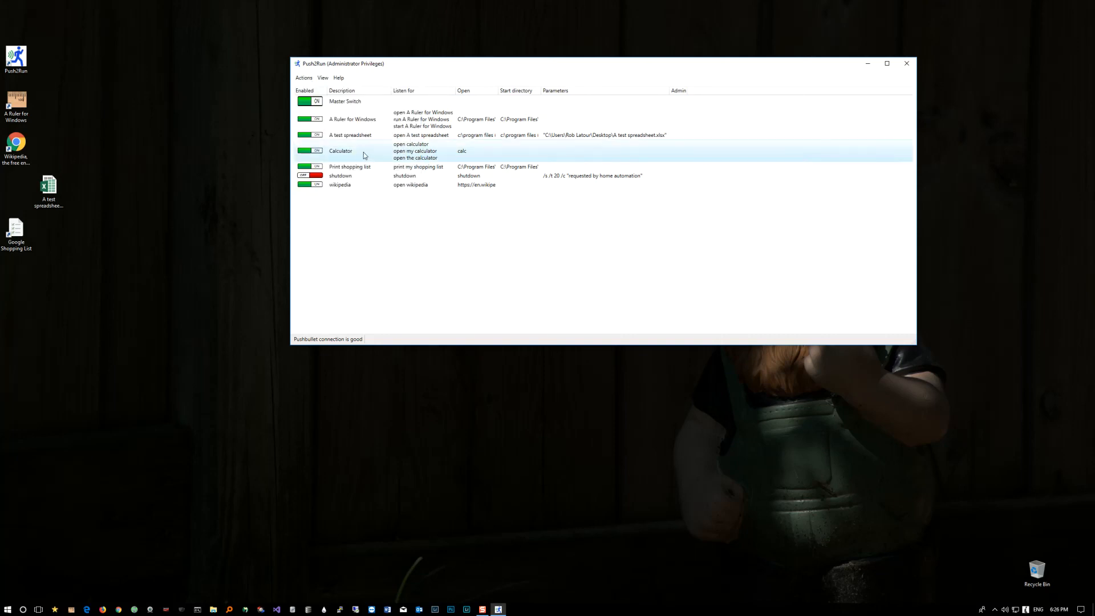
pyautogui.click(305, 78)
pyautogui.click(309, 96)
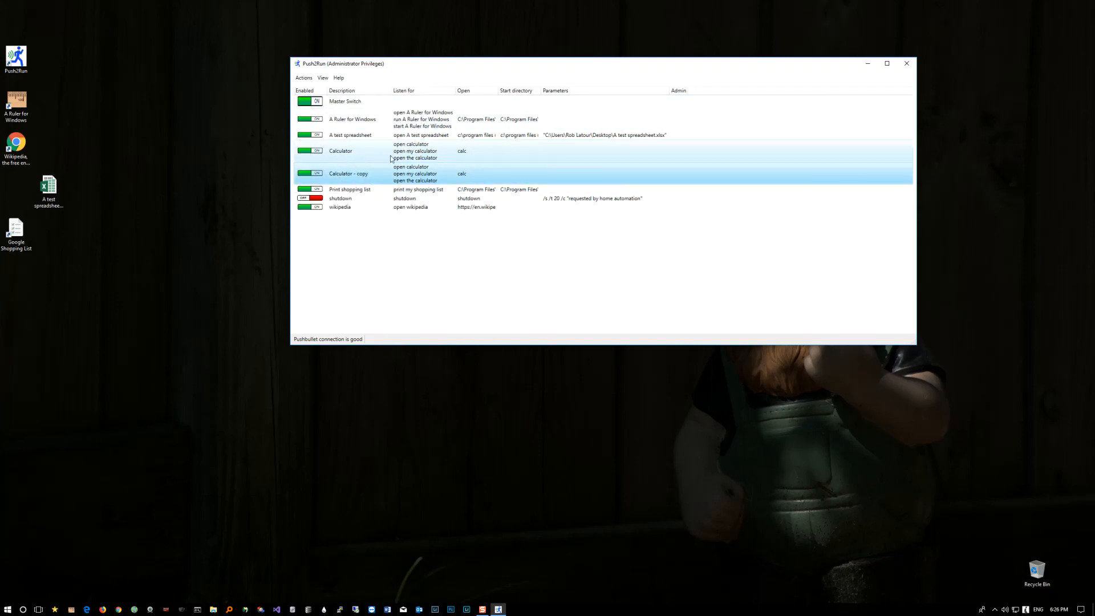
pyautogui.rightClick(361, 180)
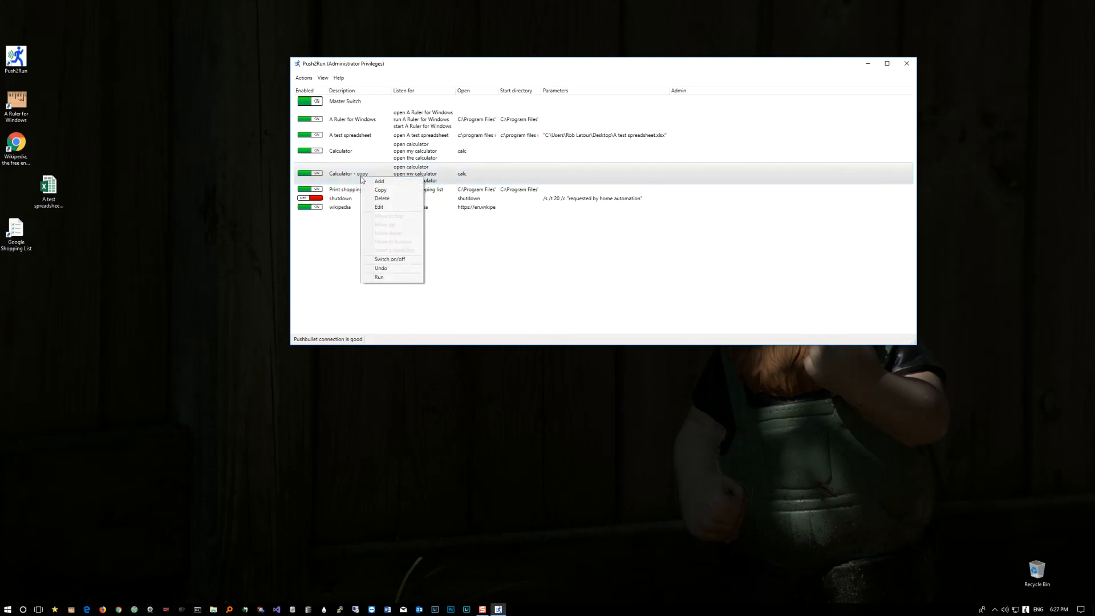
pyautogui.click(381, 200)
# Step: Examine the settings and database file locations in the options, viewing the folder that holds Push2Run.db3
pyautogui.click(309, 80)
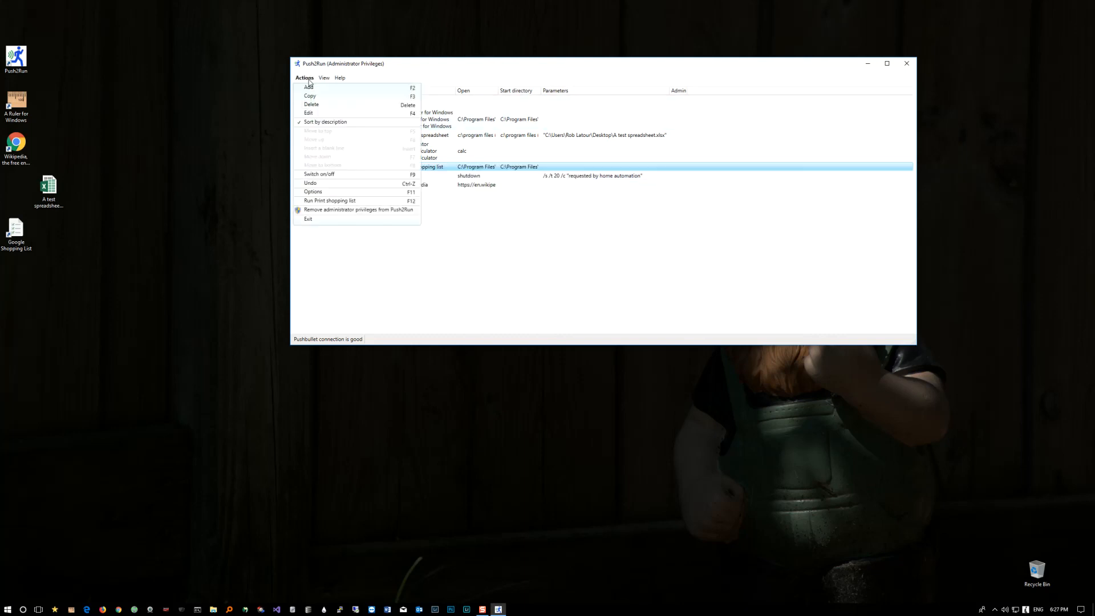
pyautogui.click(322, 194)
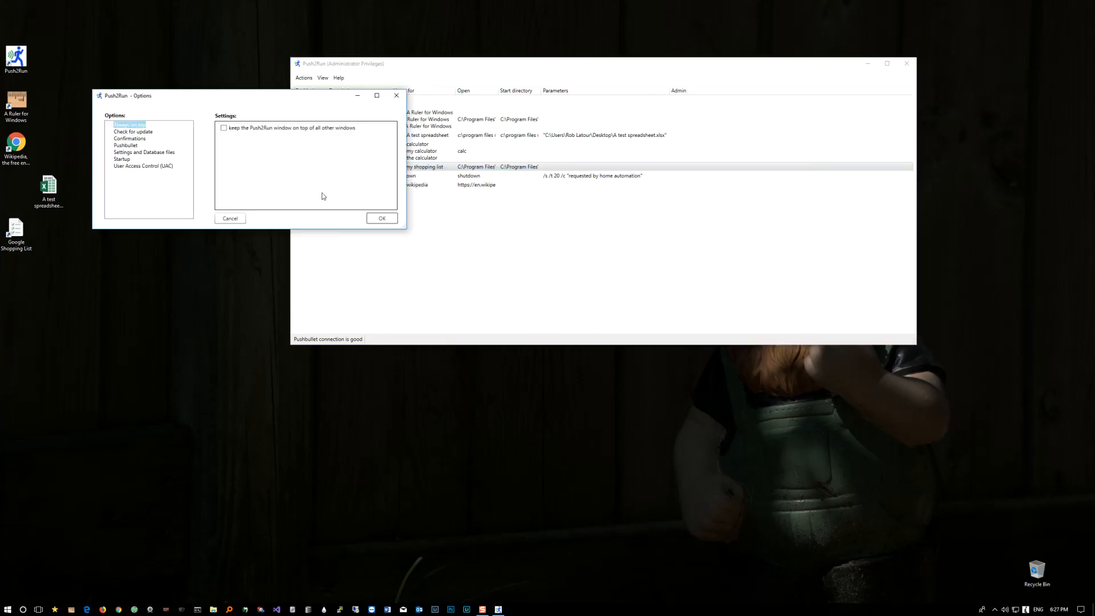
pyautogui.click(142, 154)
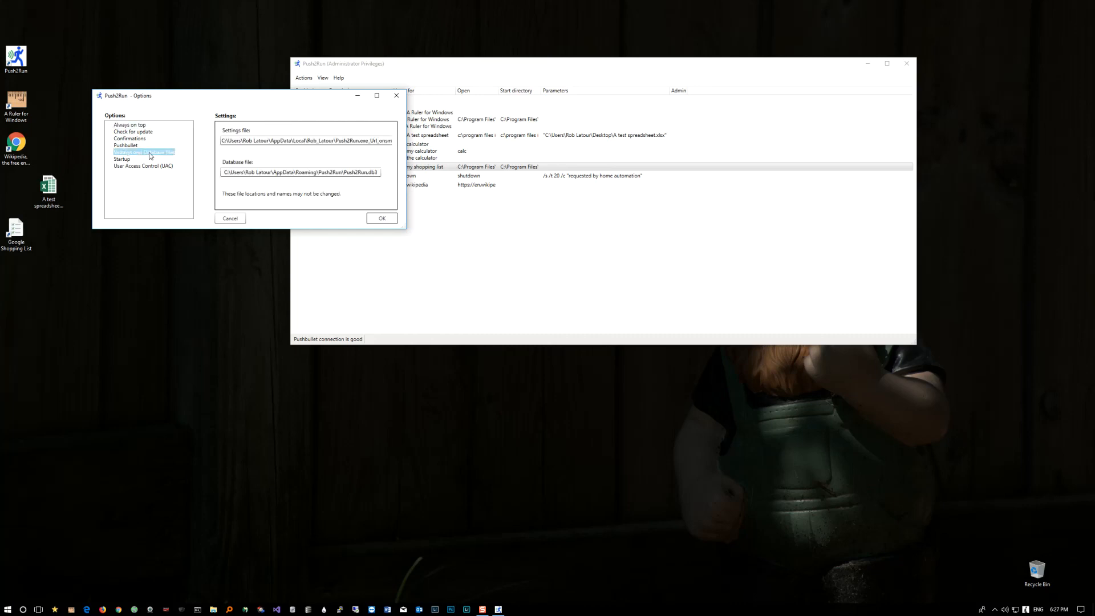
pyautogui.click(245, 173)
pyautogui.click(255, 143)
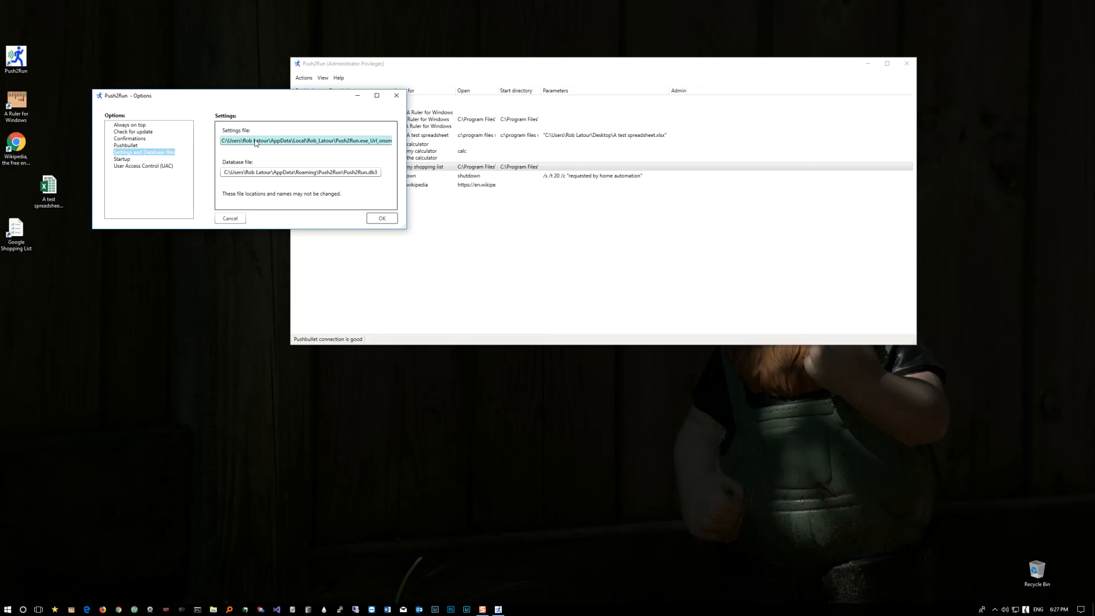
pyautogui.click(255, 172)
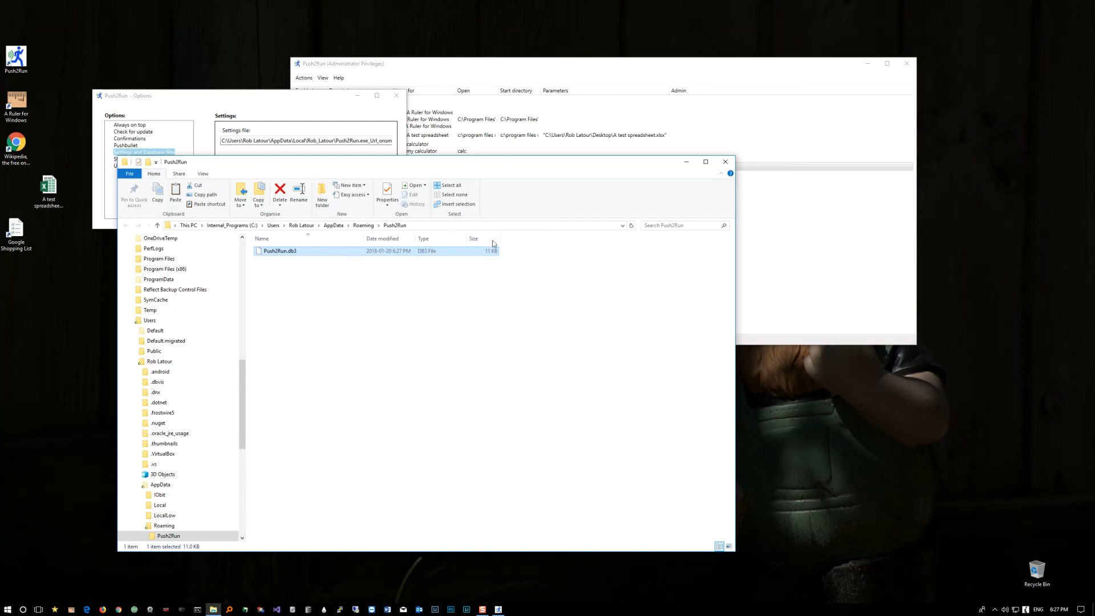
pyautogui.click(726, 163)
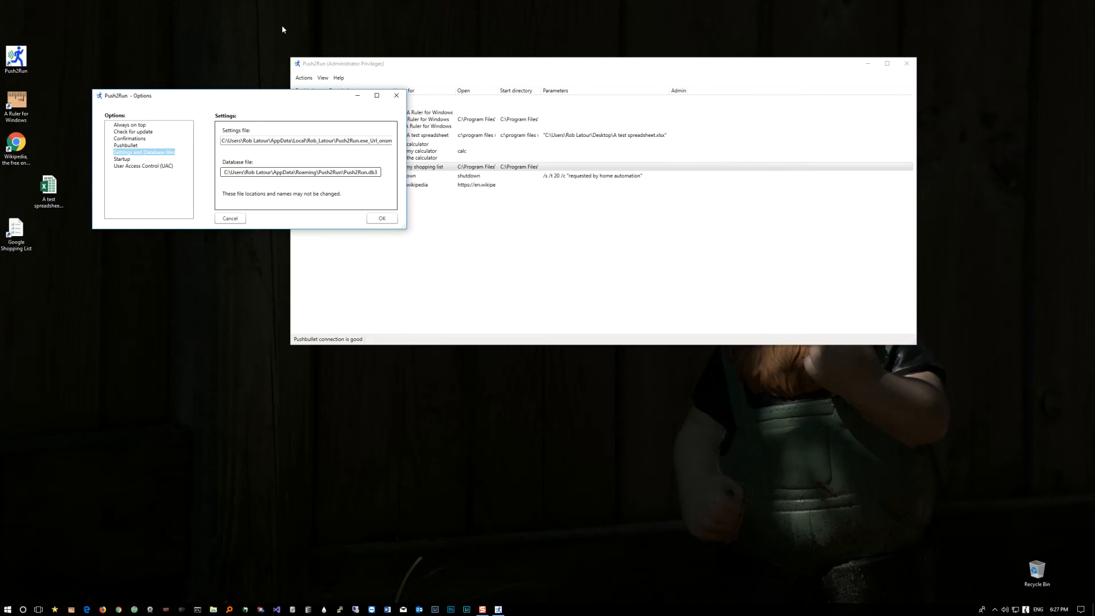
# Step: Require a password at startup, enter and confirm the new password, and save the options
pyautogui.click(122, 159)
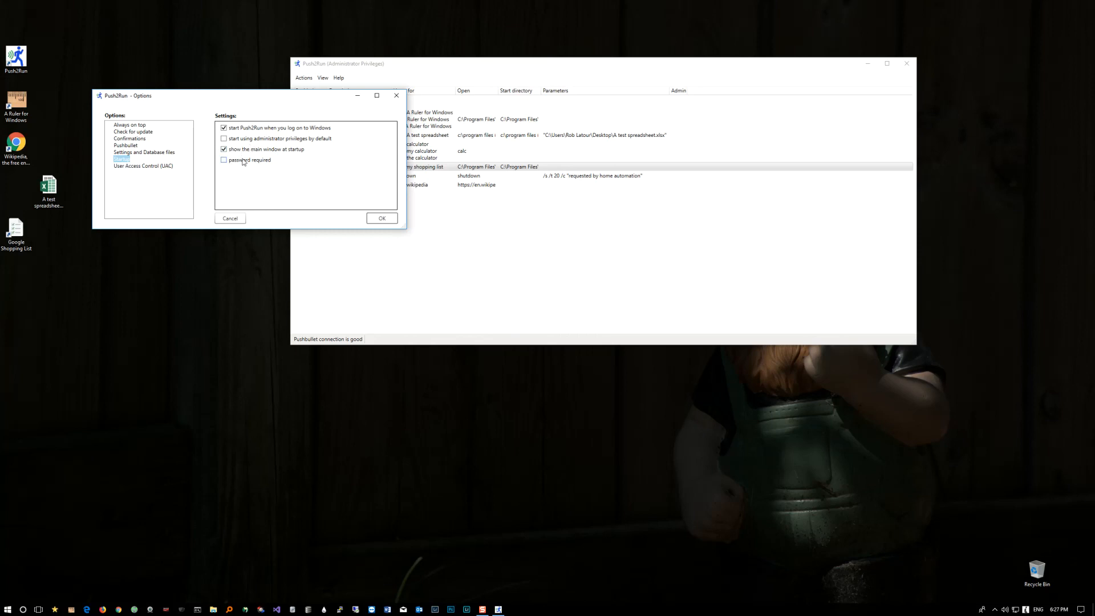
pyautogui.click(244, 162)
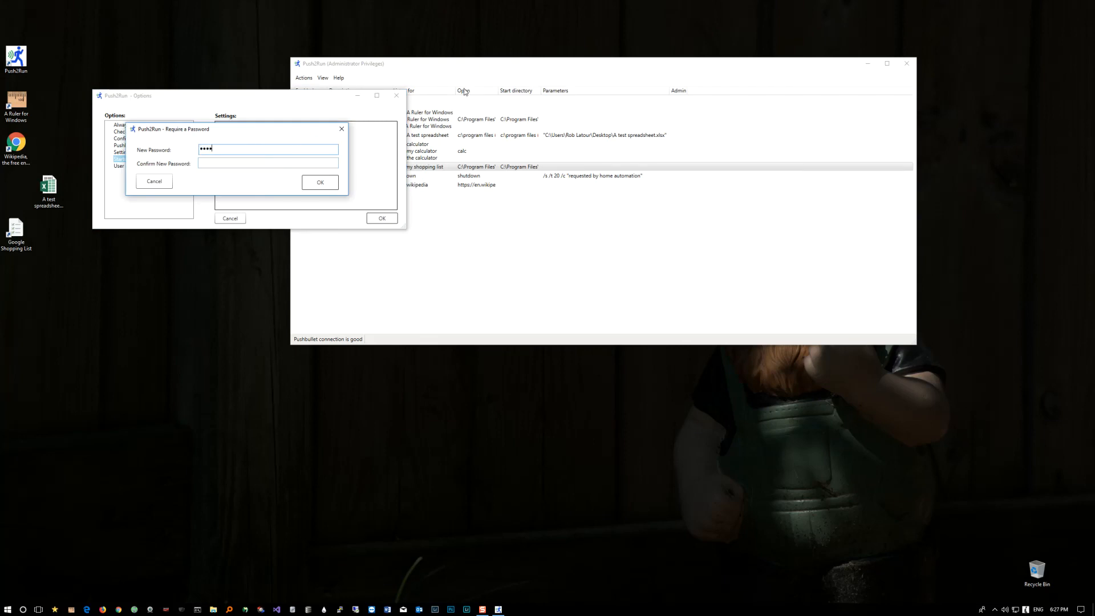
pyautogui.press('BackSpace')
pyautogui.press('BackSpace')
pyautogui.press('BackSpace')
pyautogui.press('BackSpace')
pyautogui.press('BackSpace')
pyautogui.write('abc')
pyautogui.press('Tab')
pyautogui.write('abcd')
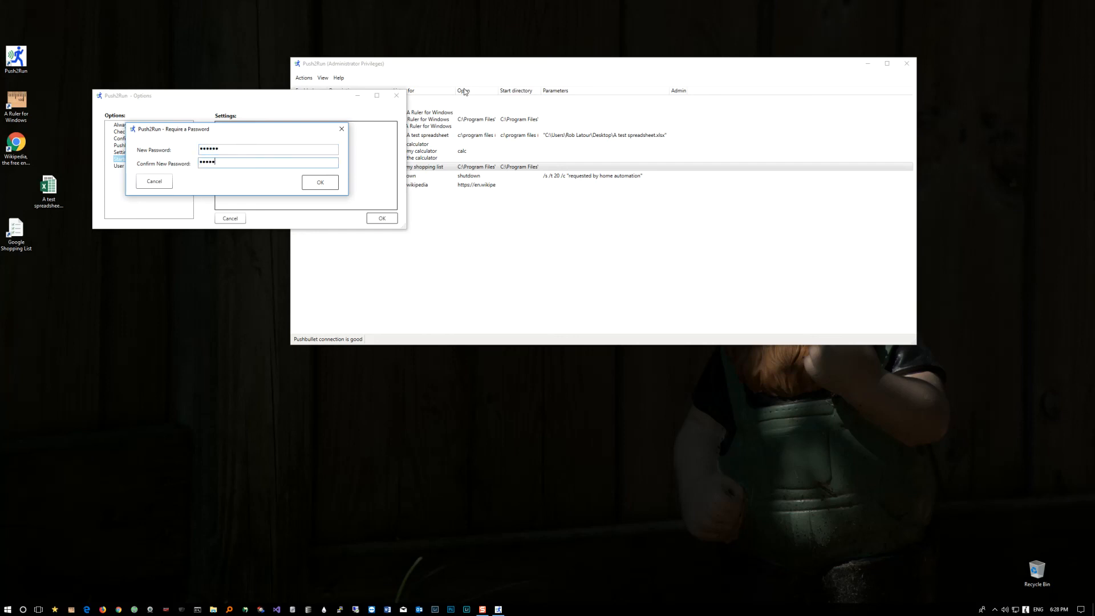
pyautogui.press('Return')
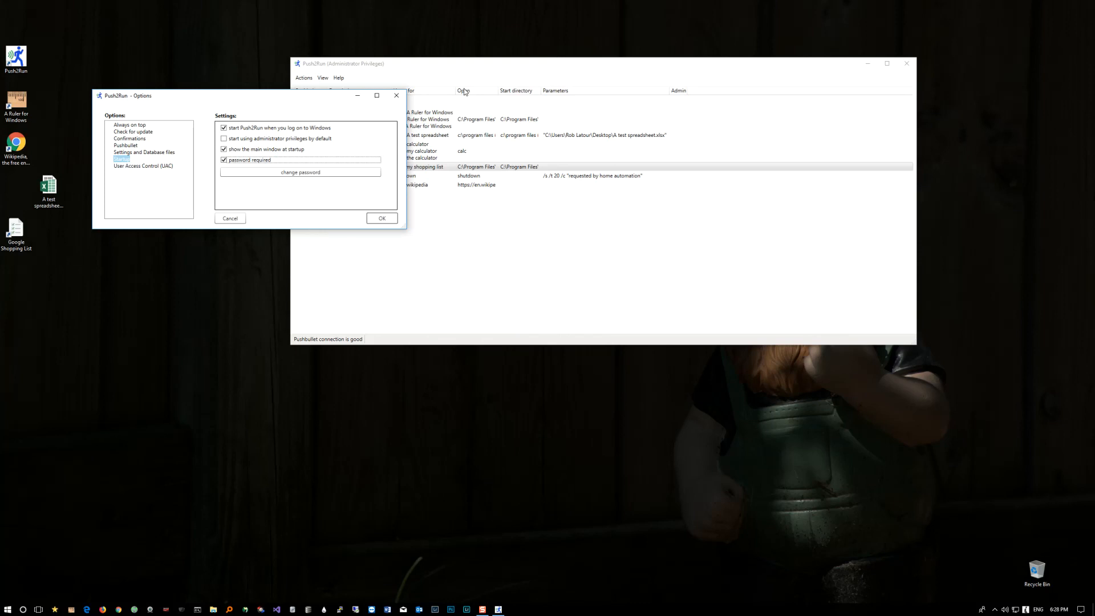
pyautogui.click(382, 218)
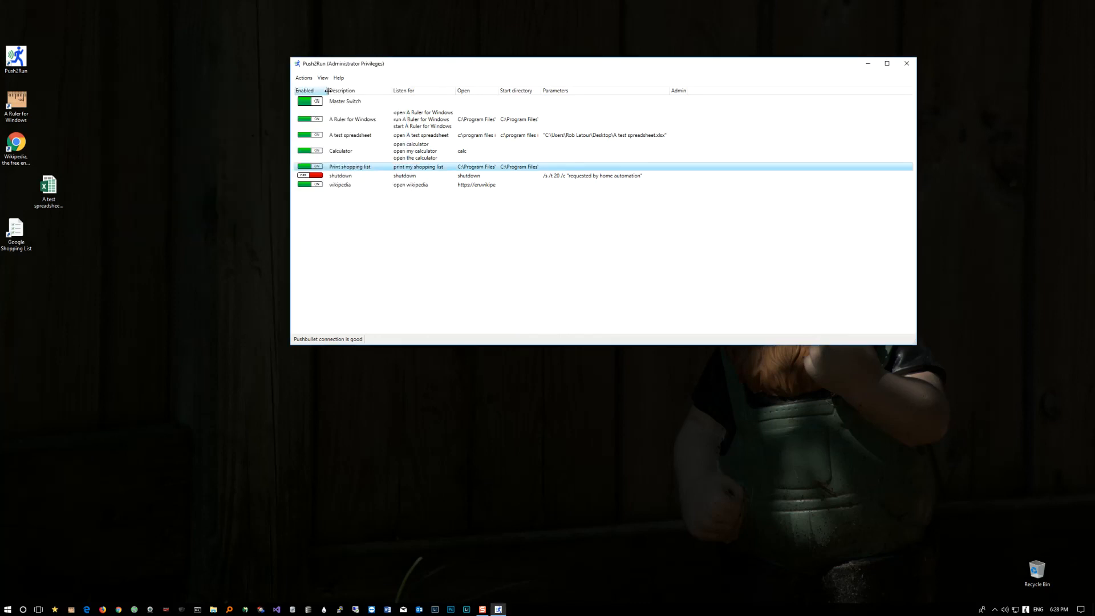
# Step: Exit Push2Run completely
pyautogui.click(304, 78)
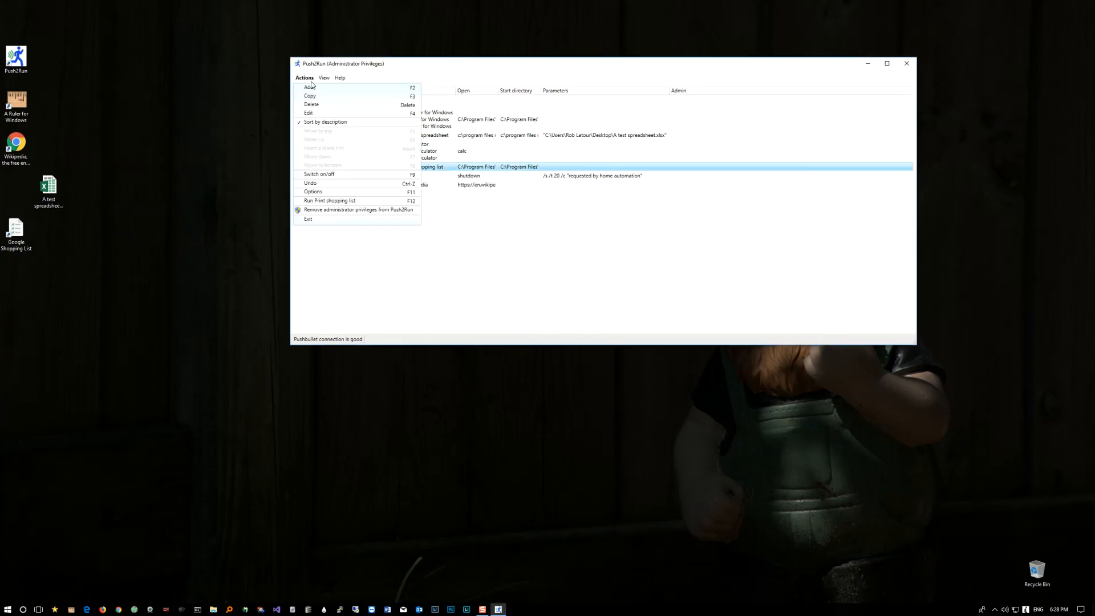
pyautogui.click(319, 220)
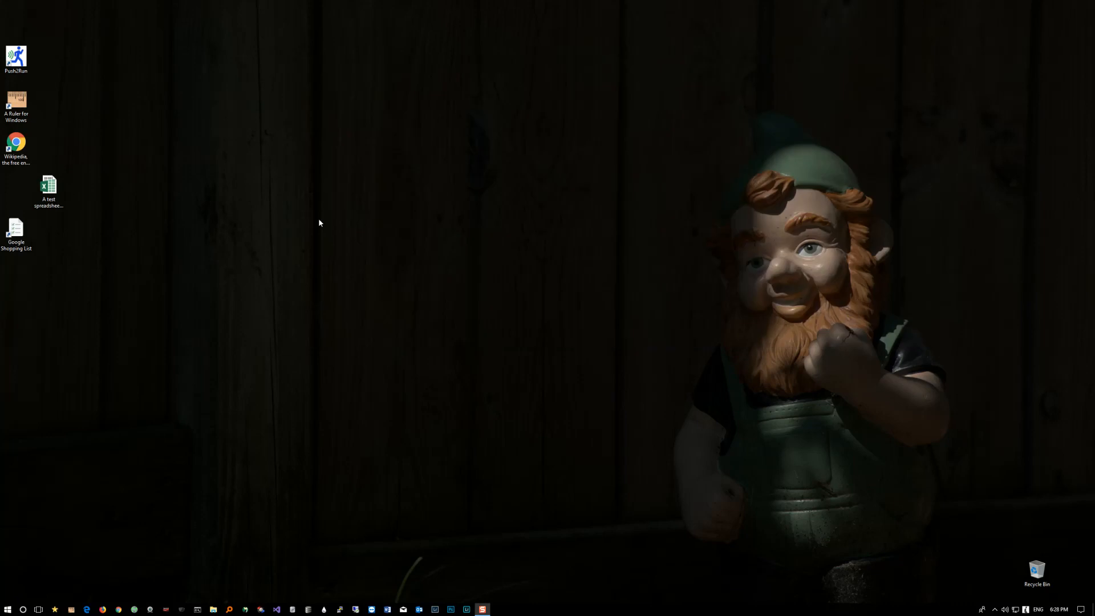
# Step: Launch Push2Run from the desktop and enter the startup password to unlock it
pyautogui.doubleClick(16, 58)
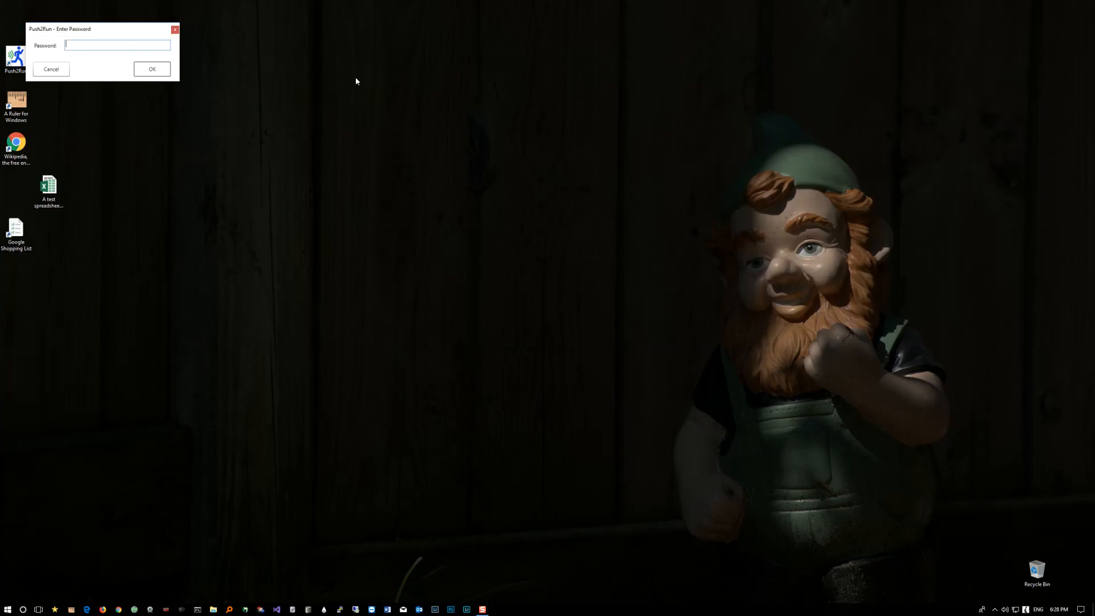
pyautogui.write('••••••')
pyautogui.press('Return')
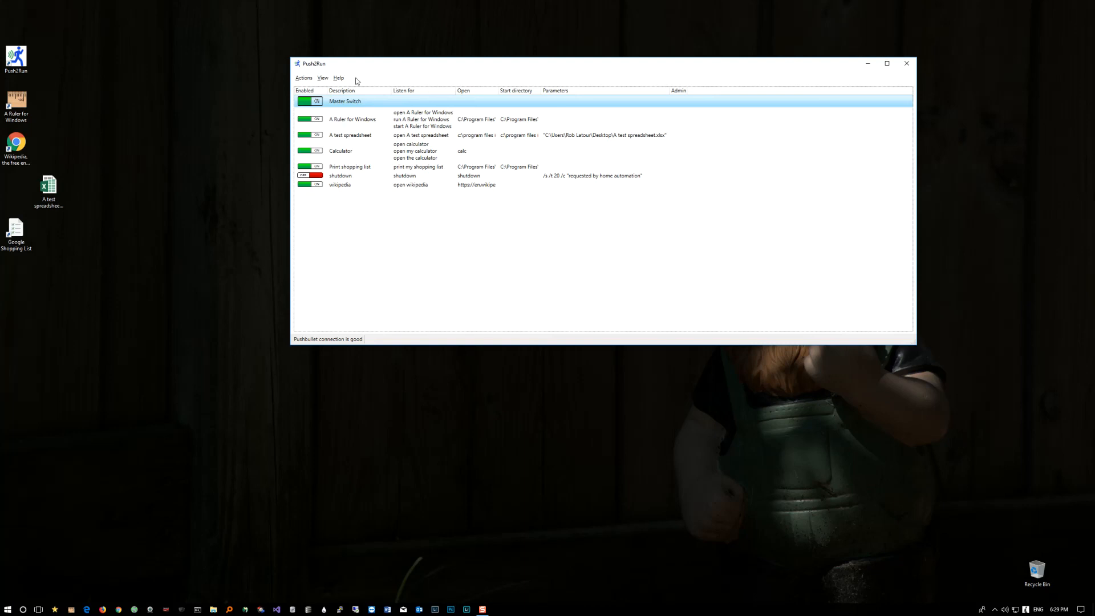
# Step: View the password change form in the startup options, cancel it, turn off the password requirement and save the options
pyautogui.click(302, 82)
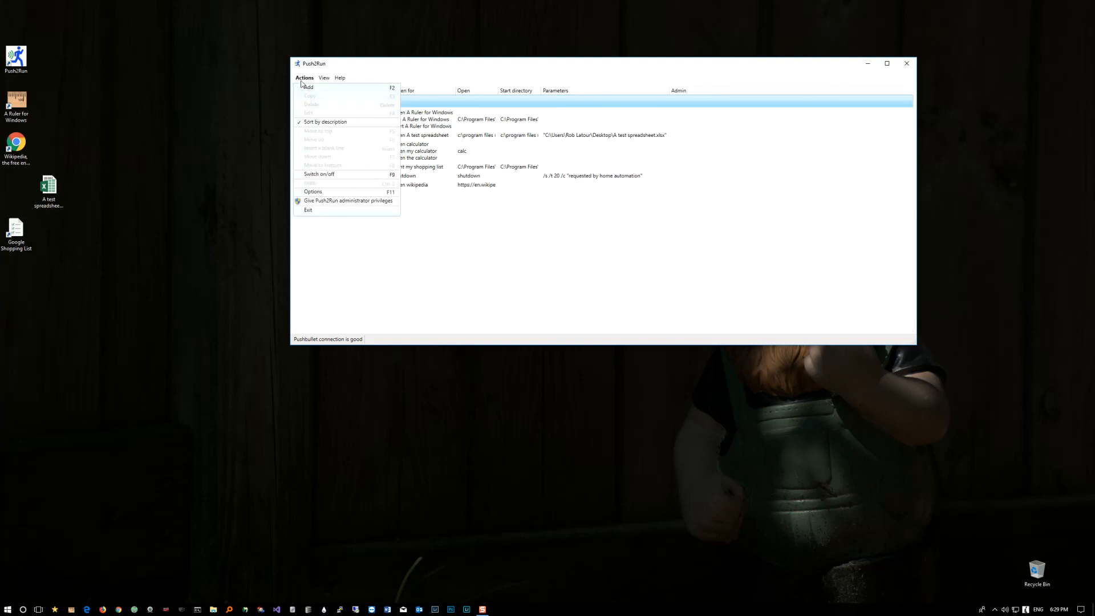
pyautogui.click(321, 193)
pyautogui.click(84, 114)
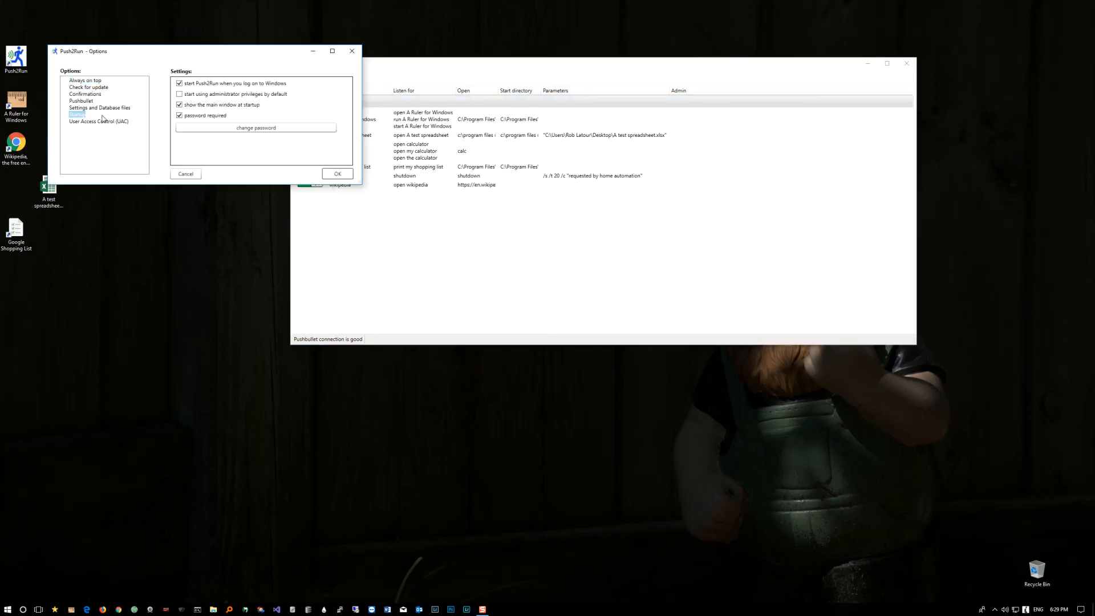
pyautogui.click(250, 128)
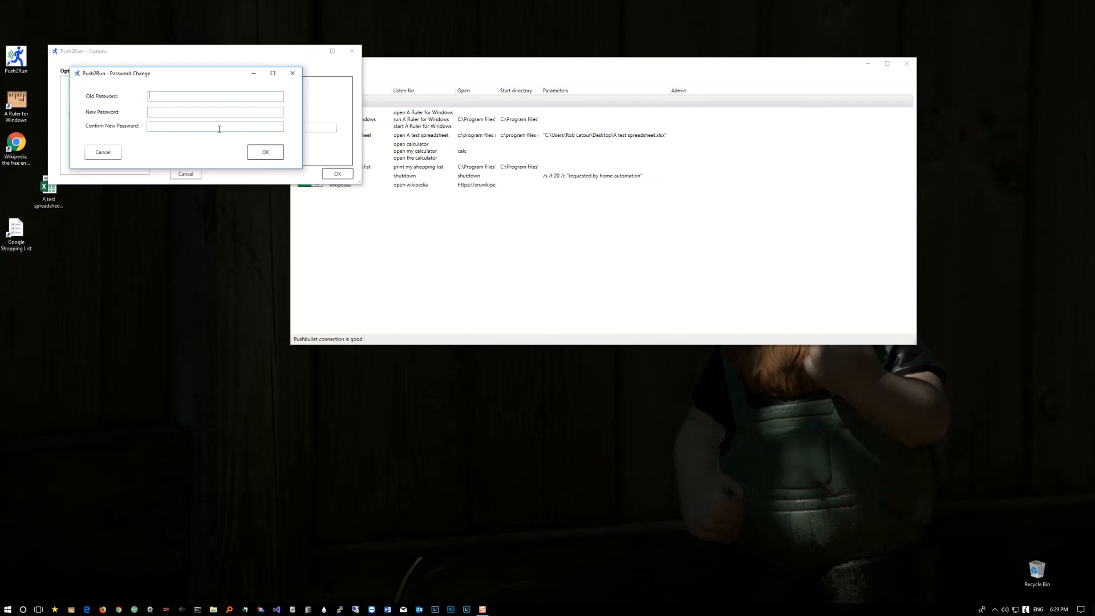
pyautogui.click(113, 152)
pyautogui.click(180, 116)
pyautogui.click(337, 173)
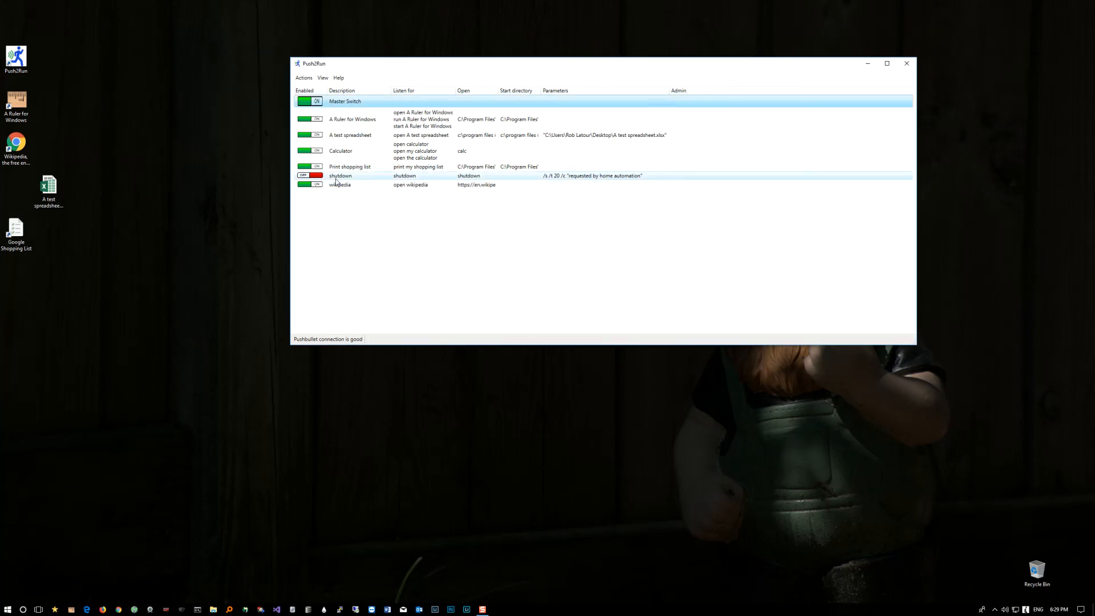
# Step: Open the Push2Run help webpage from the About/Help window, skim its contents and reload the page
pyautogui.click(340, 79)
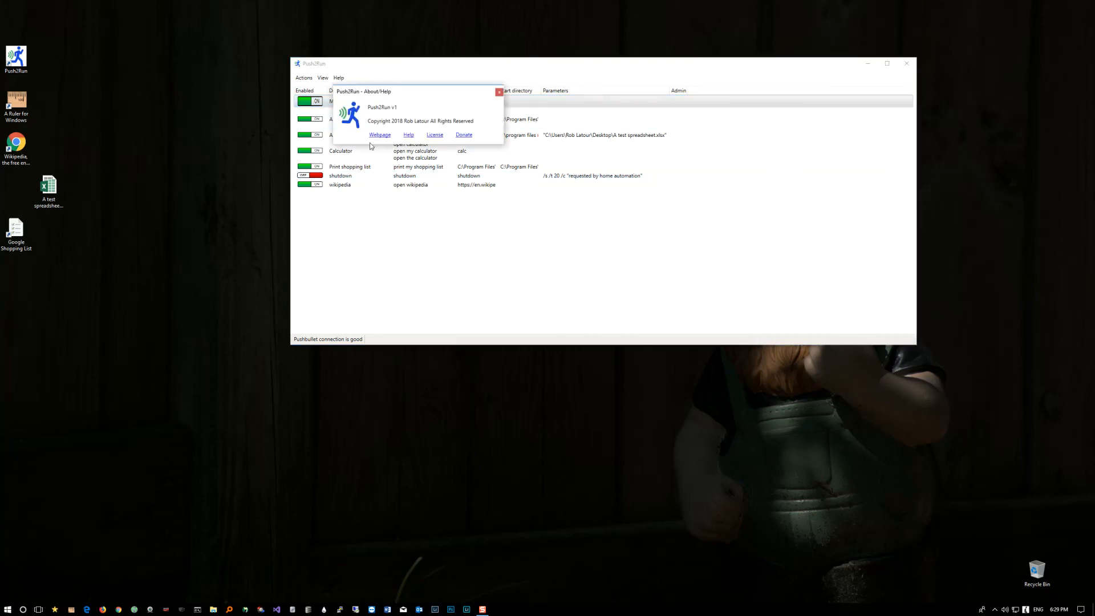
pyautogui.click(409, 136)
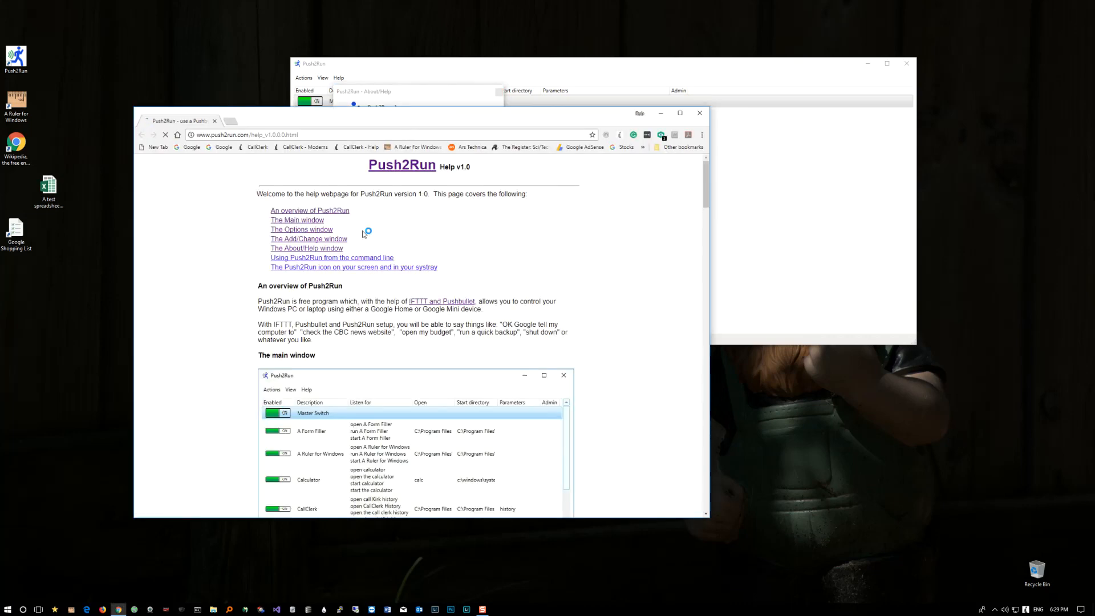
pyautogui.scroll(-10, 366, 234)
pyautogui.scroll(-12, 366, 234)
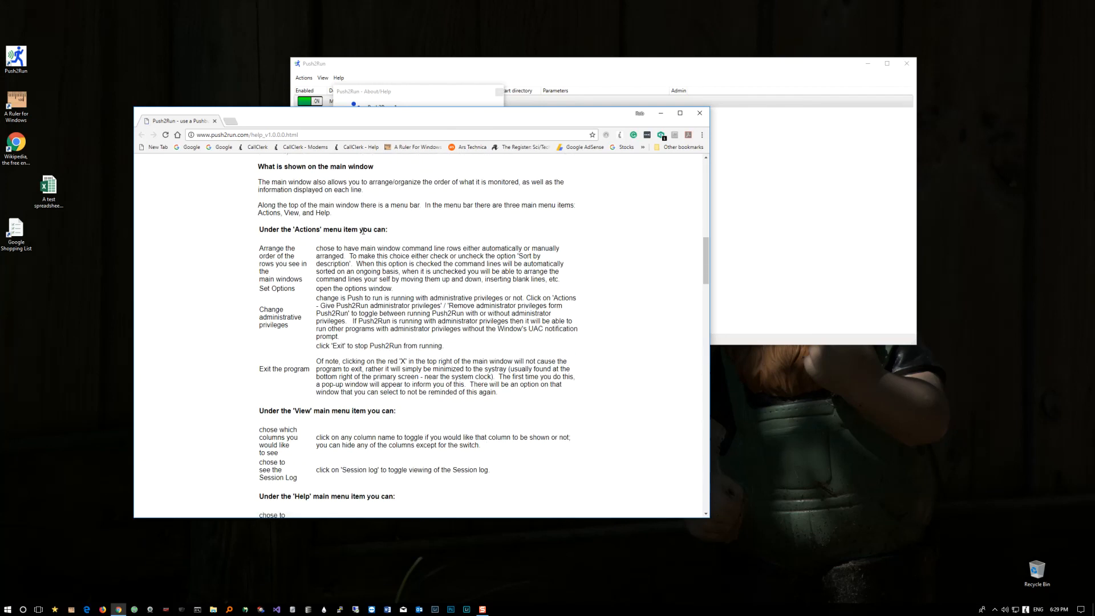
pyautogui.scroll(20, 364, 234)
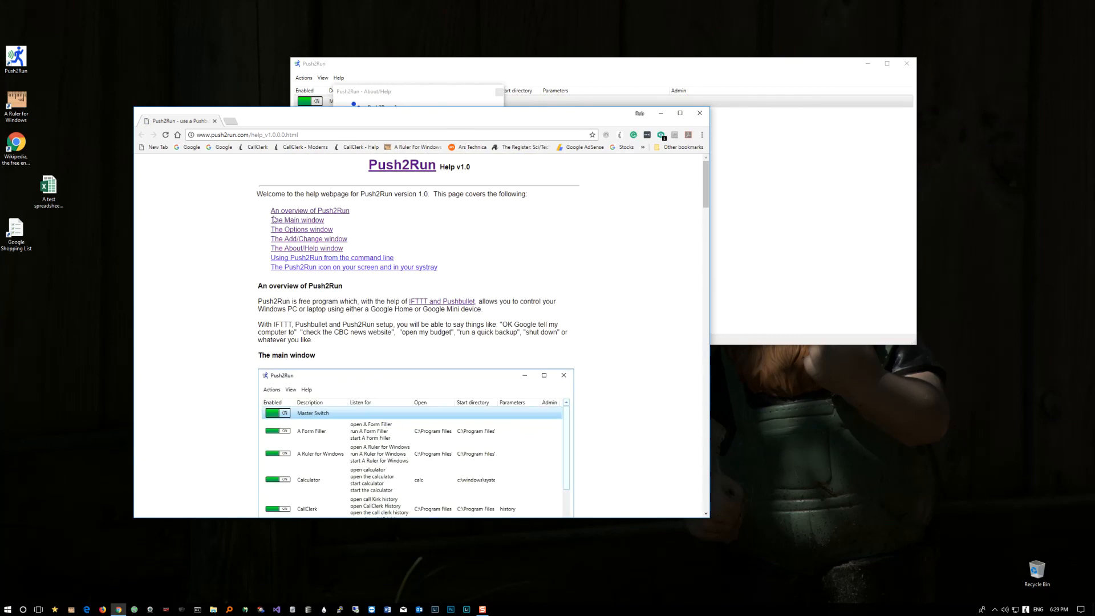
pyautogui.click(169, 135)
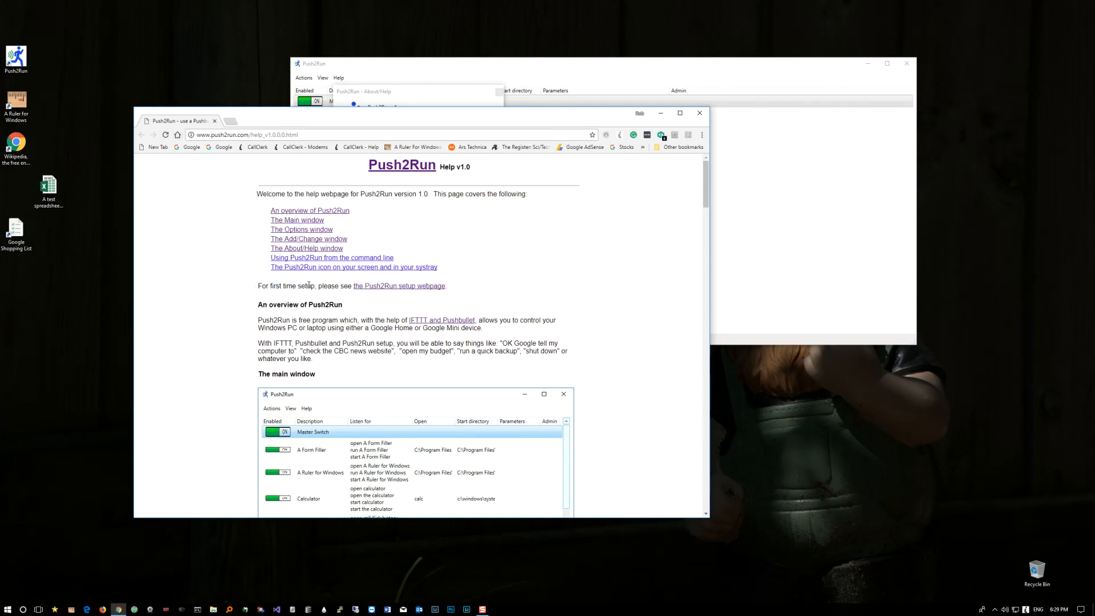
# Step: Follow the link to the Push2Run setup webpage, look through its first-time setup instructions and close the browser
pyautogui.click(397, 287)
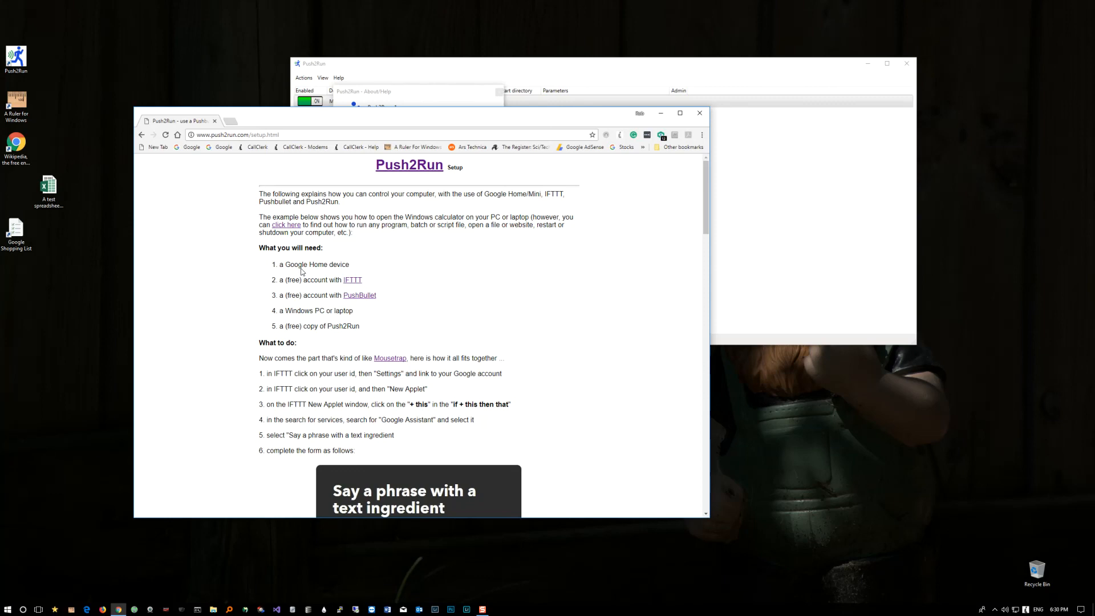
pyautogui.scroll(-3, 302, 272)
pyautogui.scroll(3, 302, 272)
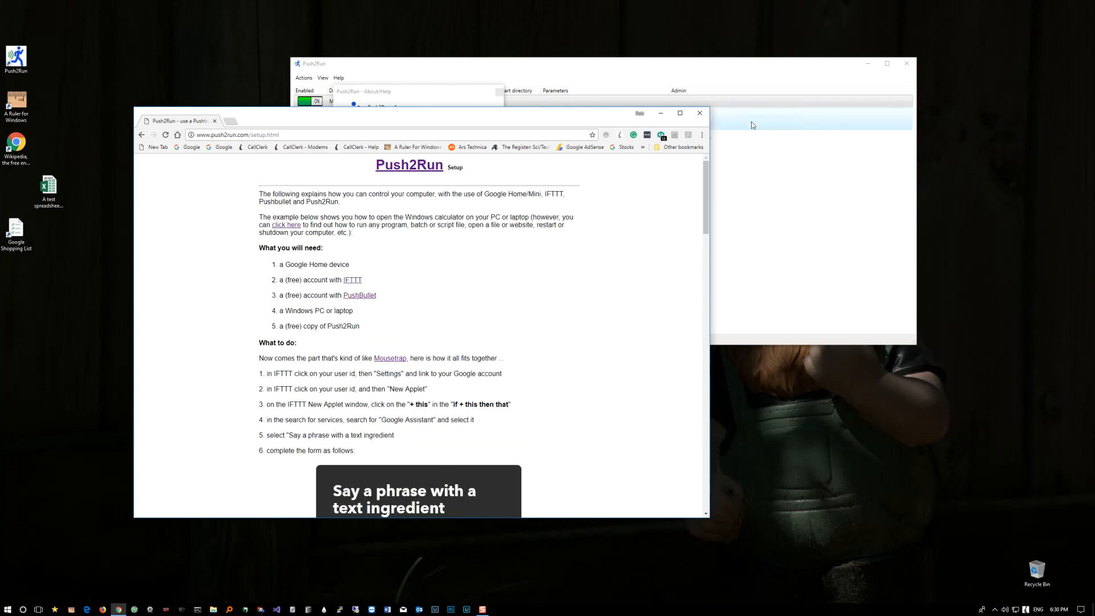
pyautogui.click(700, 113)
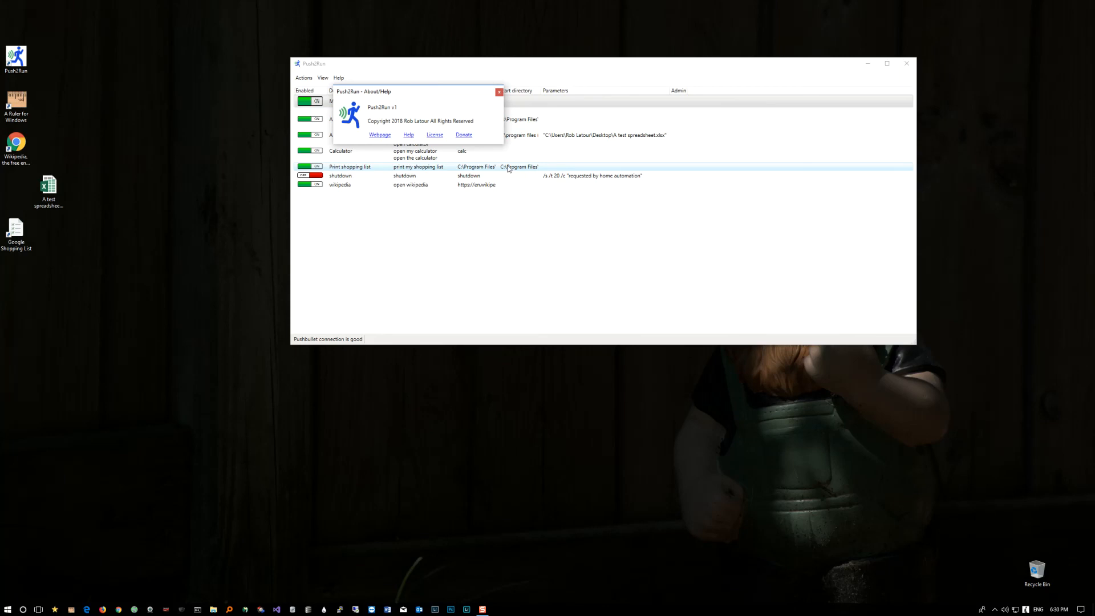
# Step: View the program's licence and donation webpages, closing each one, and close the About/Help window
pyautogui.click(436, 135)
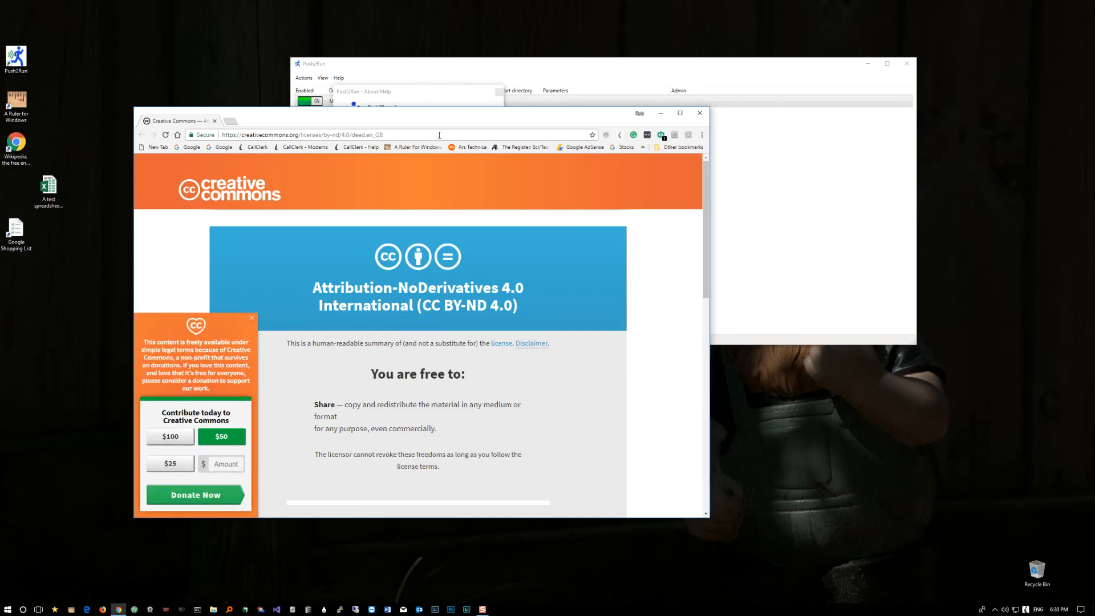
pyautogui.click(251, 318)
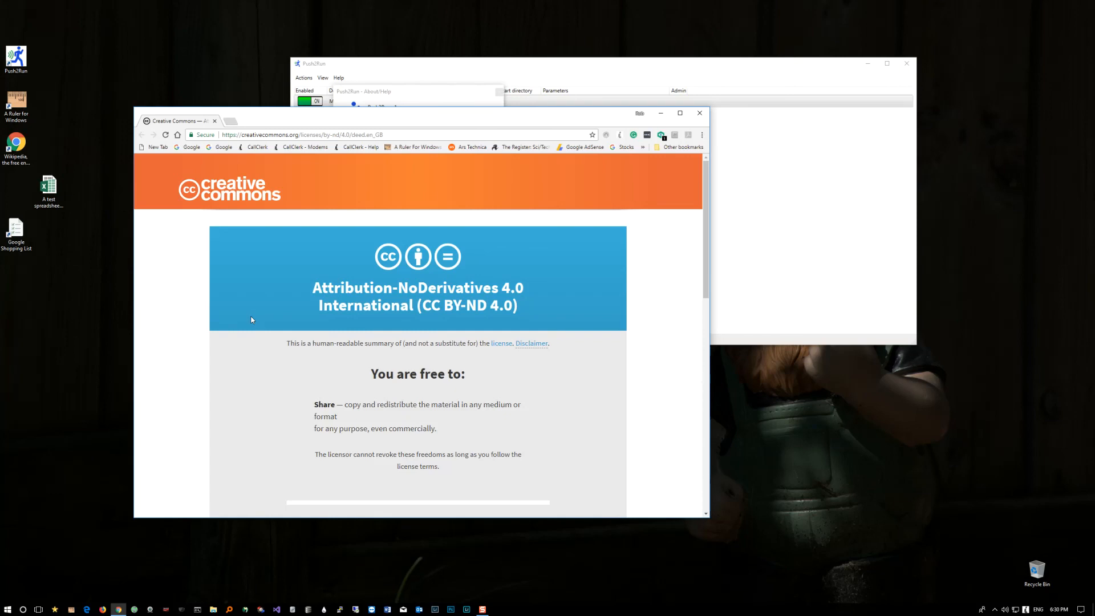
pyautogui.click(213, 122)
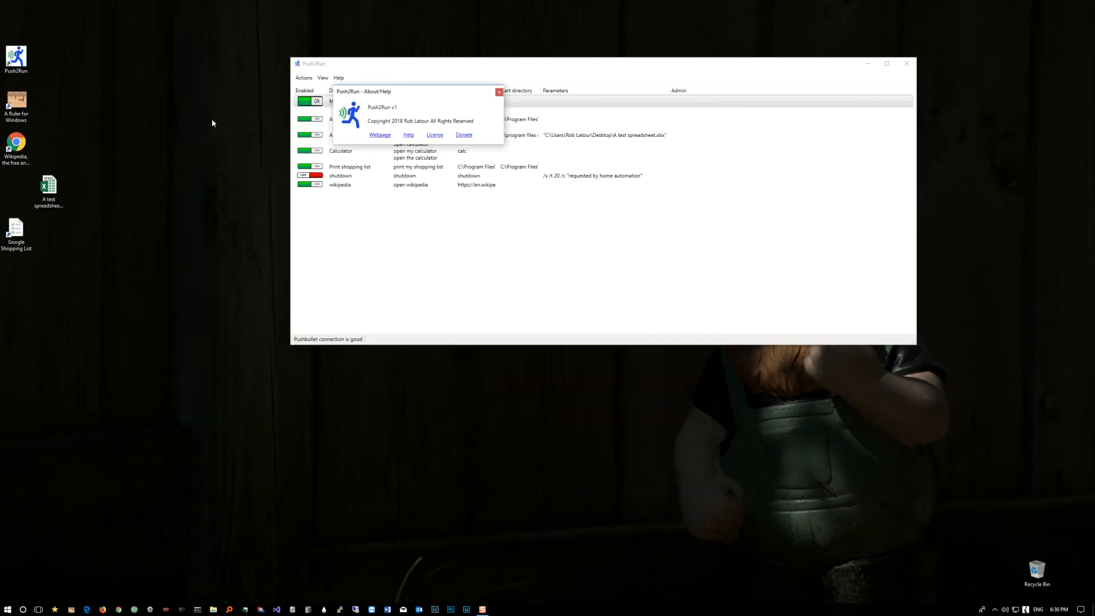
pyautogui.click(460, 136)
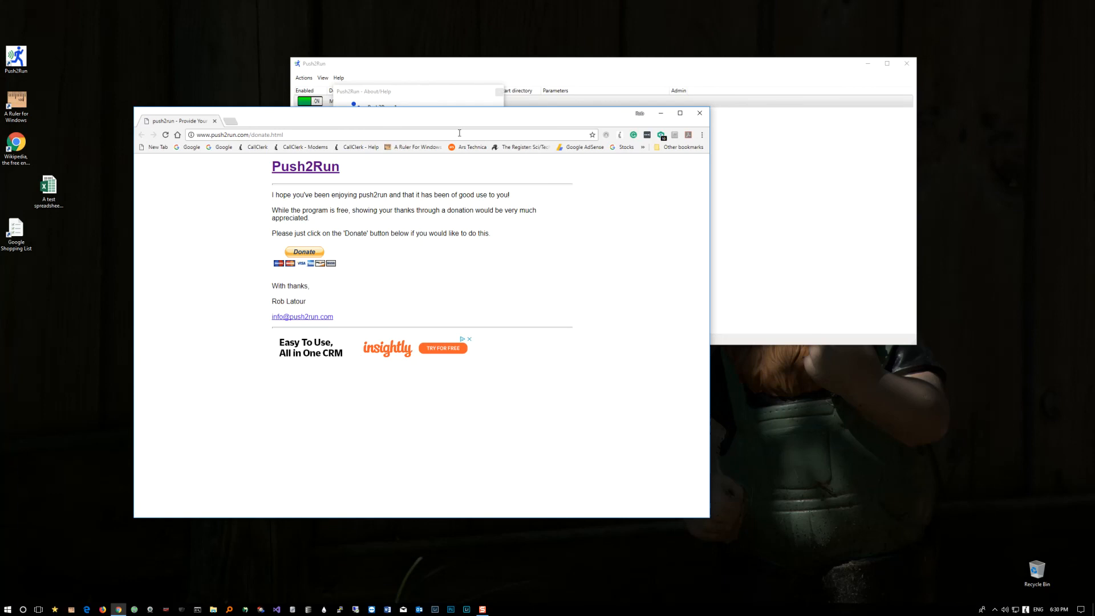
pyautogui.click(698, 113)
pyautogui.click(499, 92)
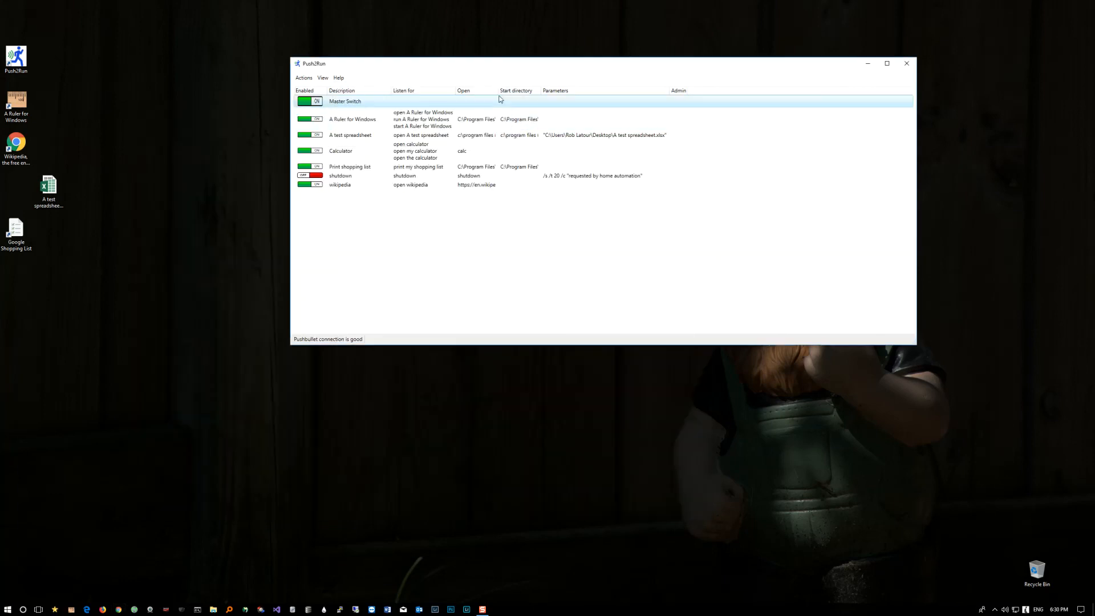